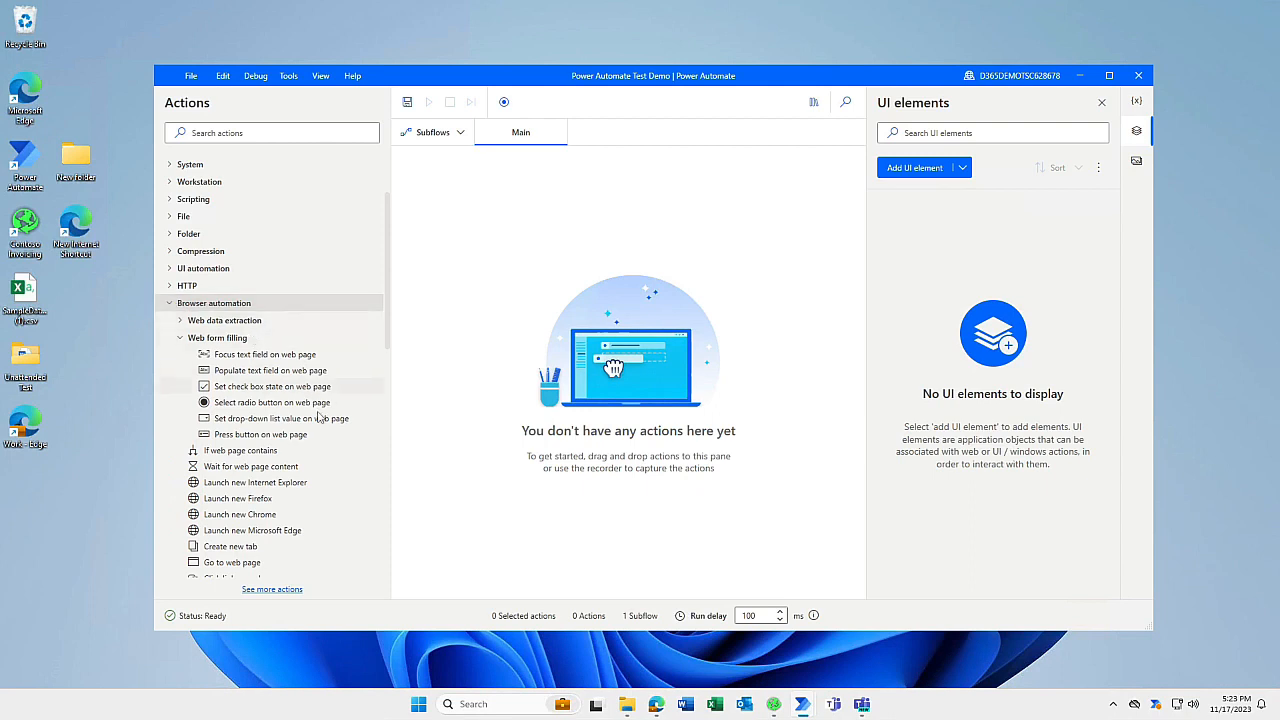
Review the Web form filling actions, collapse the Browser automation group and expand the UI automation group
scroll(326, 435, down, 3)
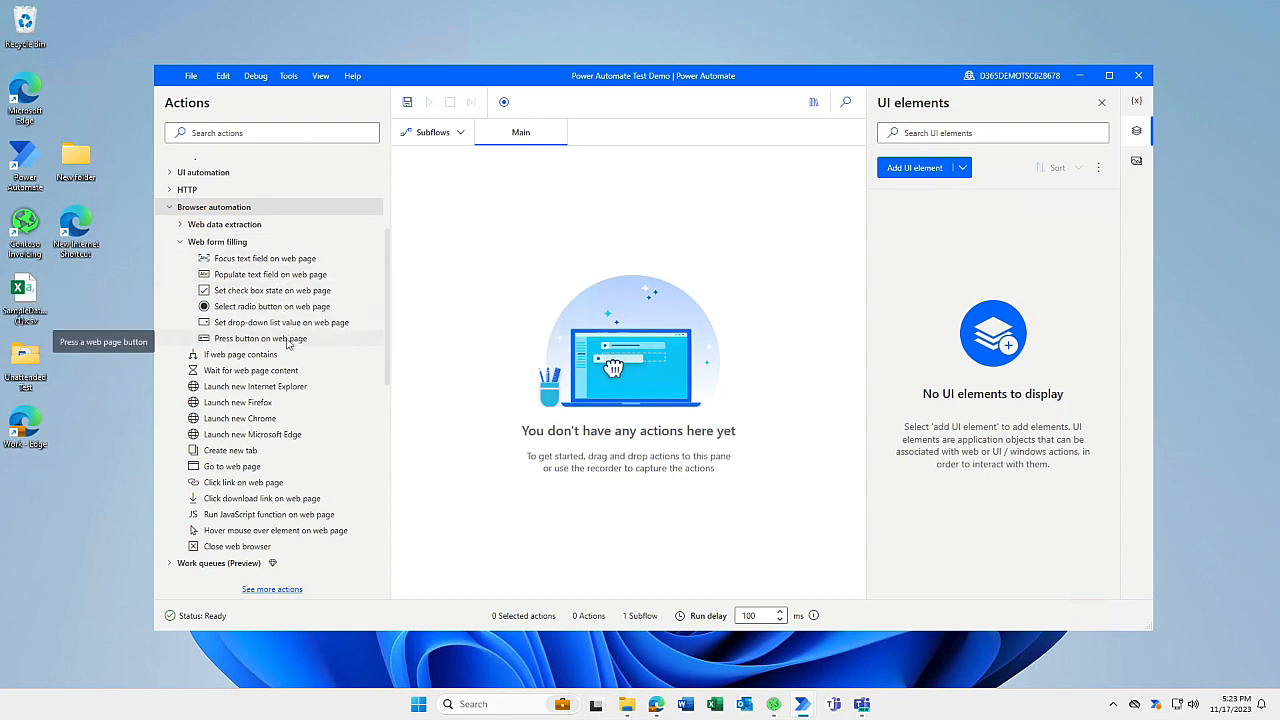
click(185, 241)
click(210, 207)
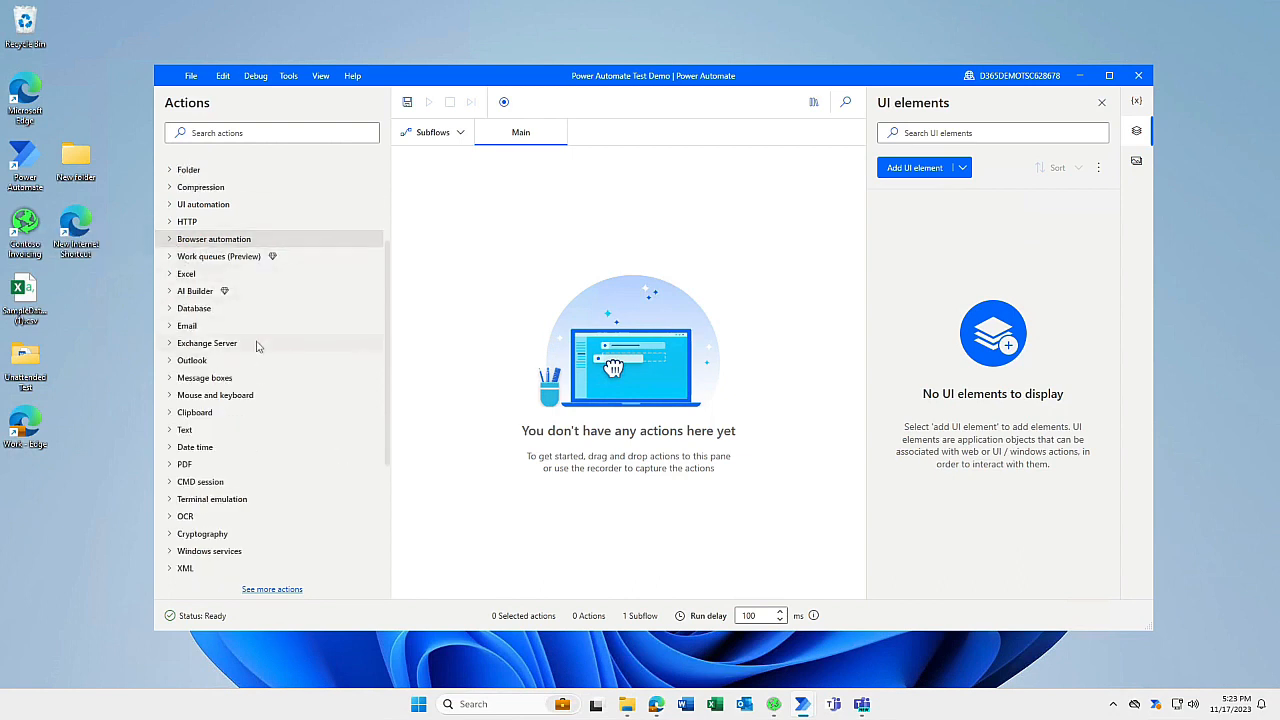
scroll(256, 346, up, 1)
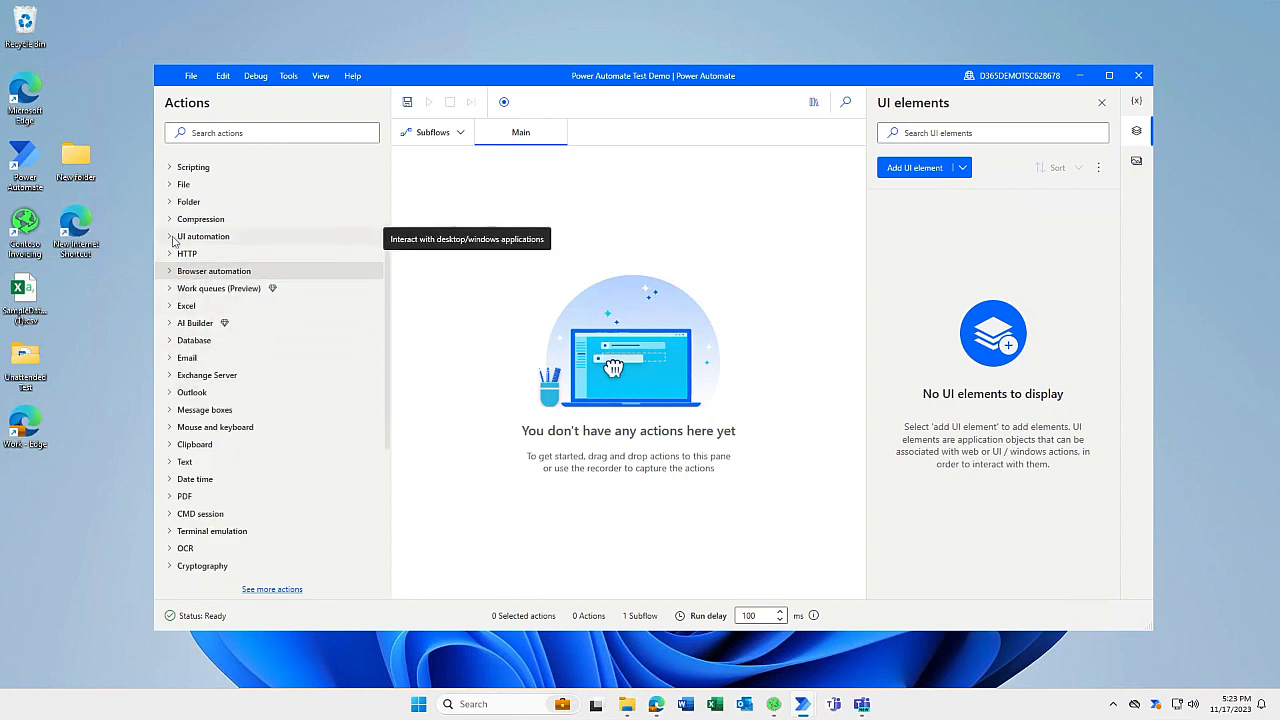
click(171, 238)
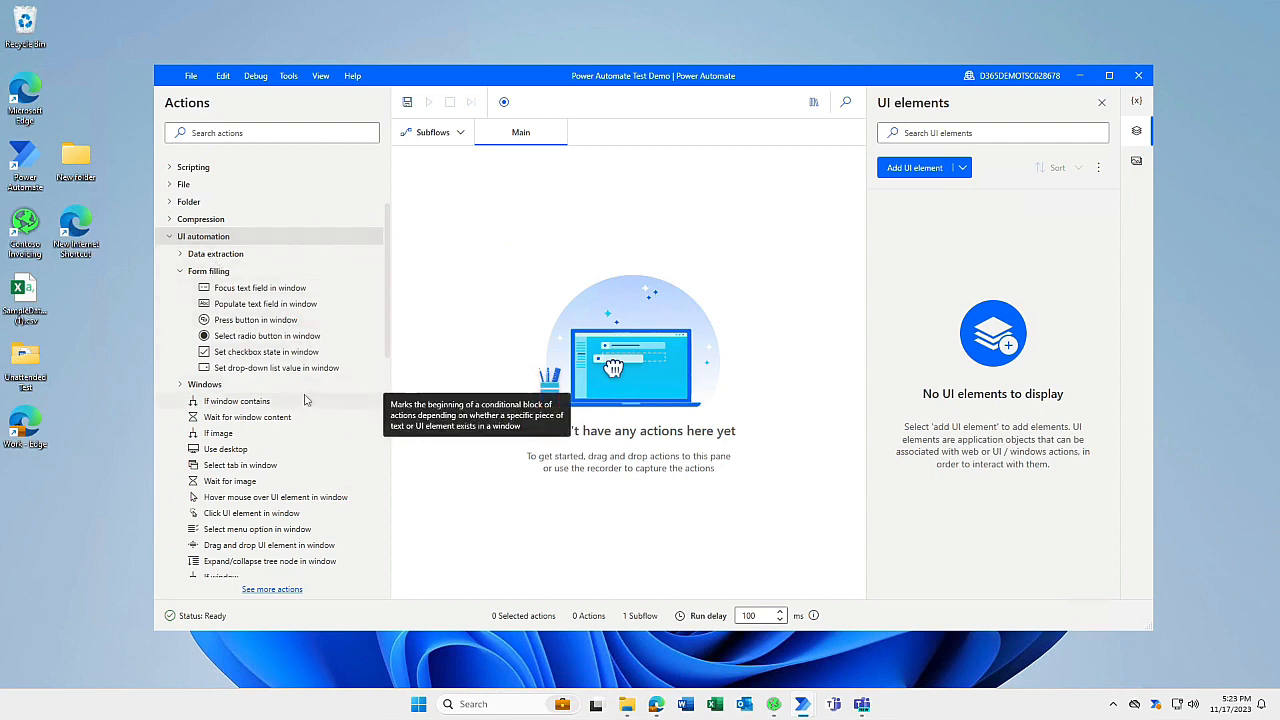
Switch to Contoso Invoicing to view the desktop application, then minimize its window
click(773, 704)
drag(728, 162, 708, 186)
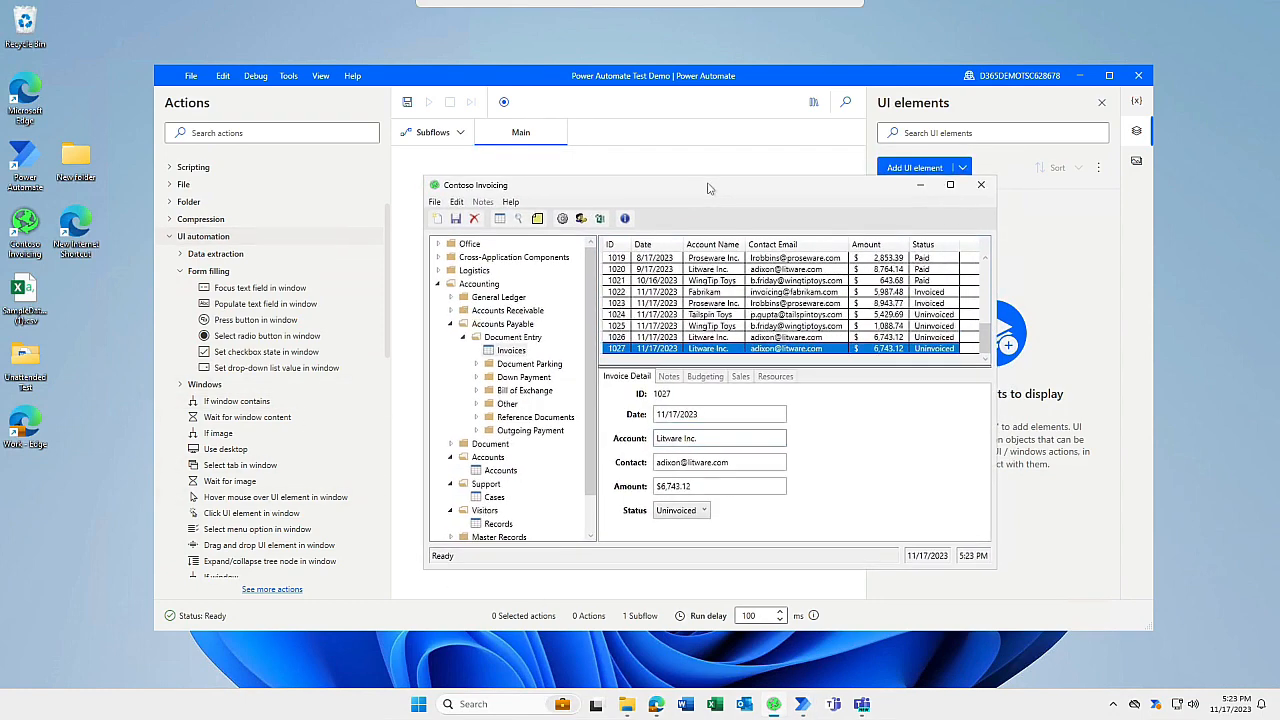
click(919, 191)
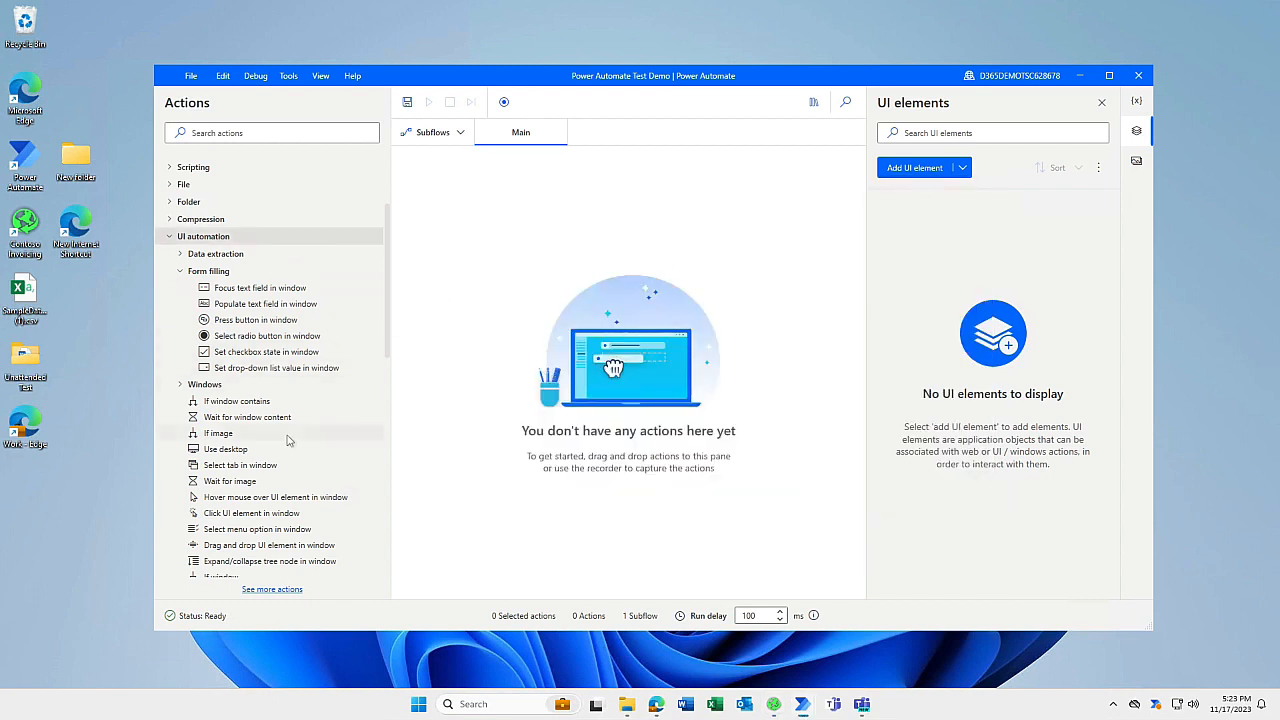
Examine the UI automation actions, including the ones in the Data extraction subgroup, and collapse that subgroup
scroll(290, 440, down, 2)
scroll(292, 455, up, 1)
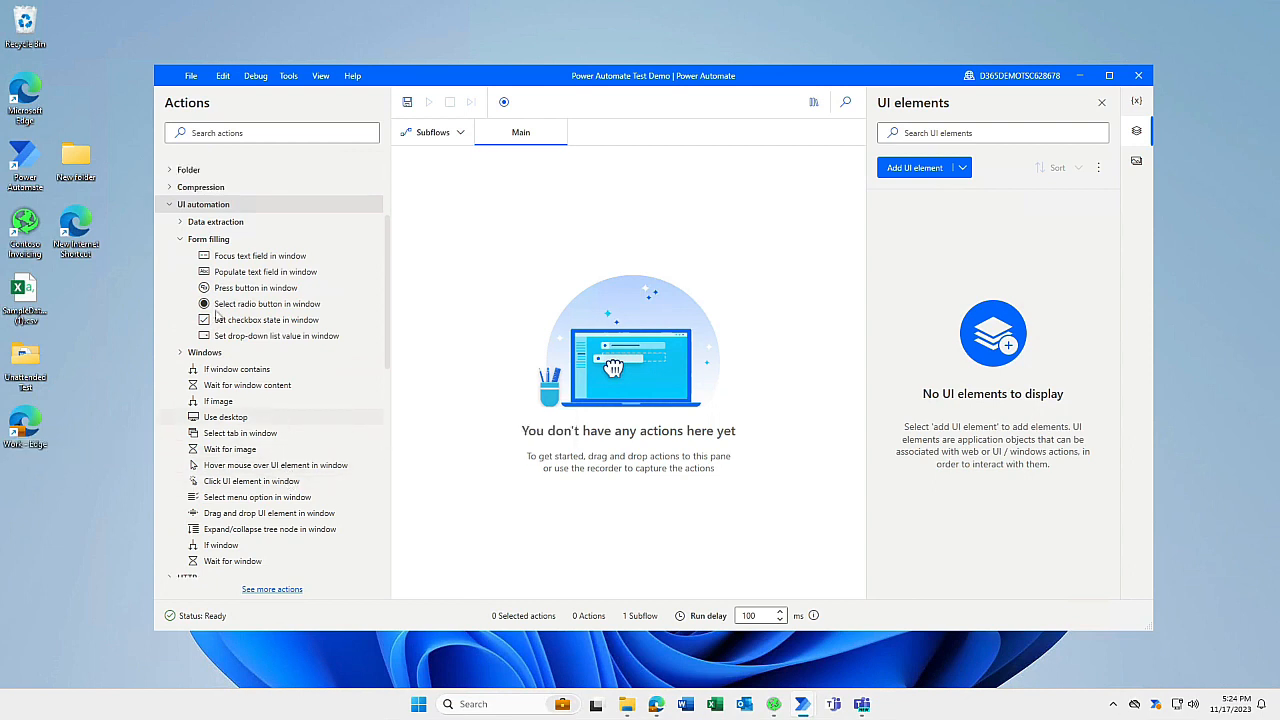
scroll(281, 424, up, 1)
click(182, 222)
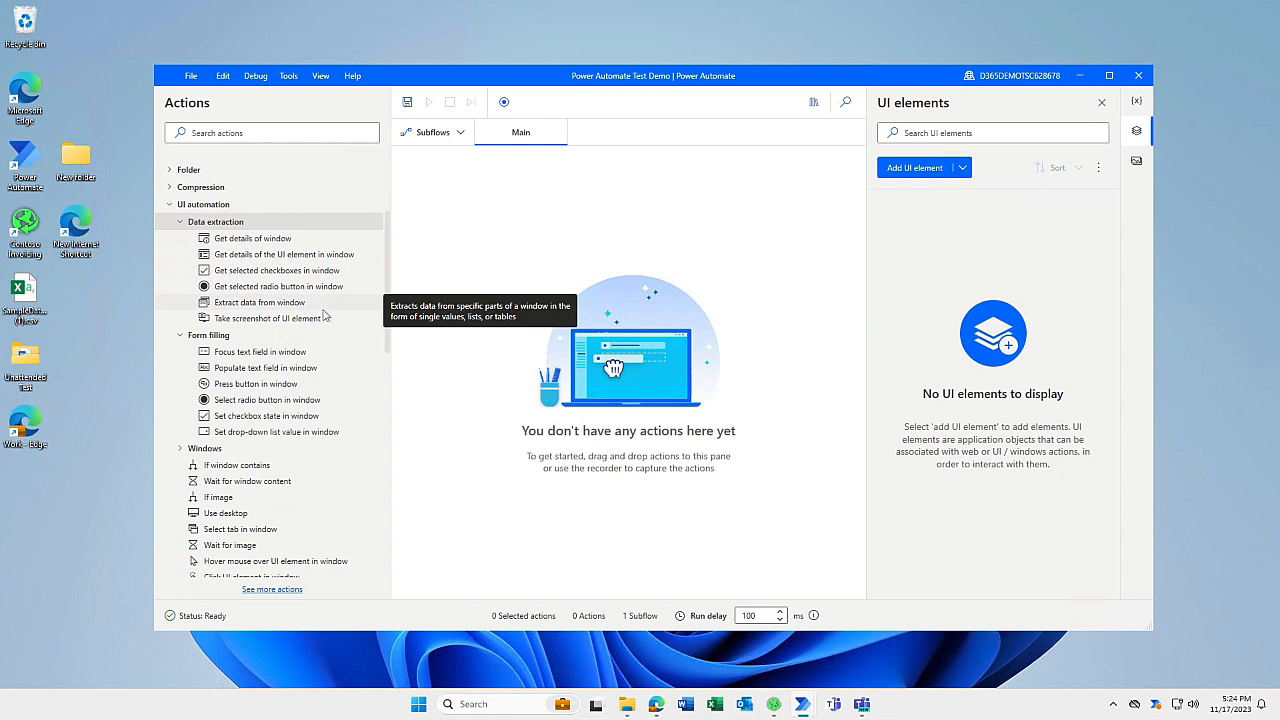
click(180, 222)
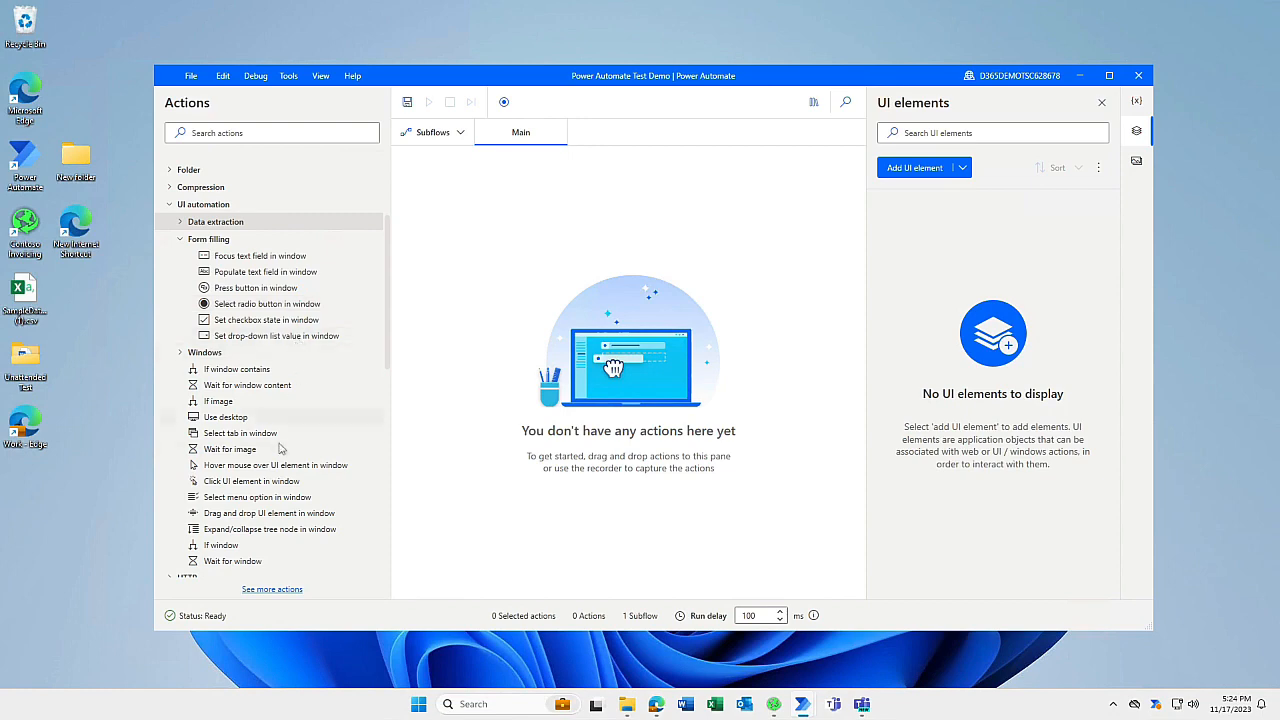
Arrange the flow designer and the Contoso Invoicing window so that the actions list stays uncovered beside the invoicing application
click(786, 705)
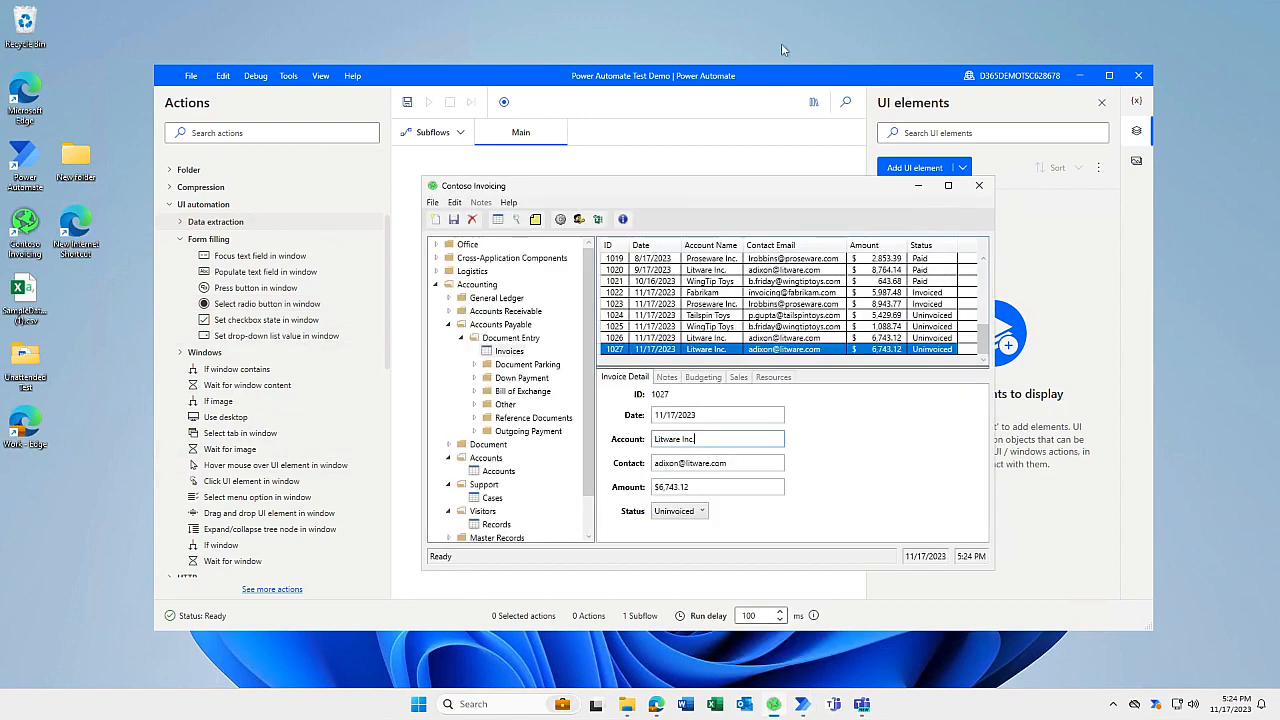
click(774, 80)
drag(774, 80, 690, 58)
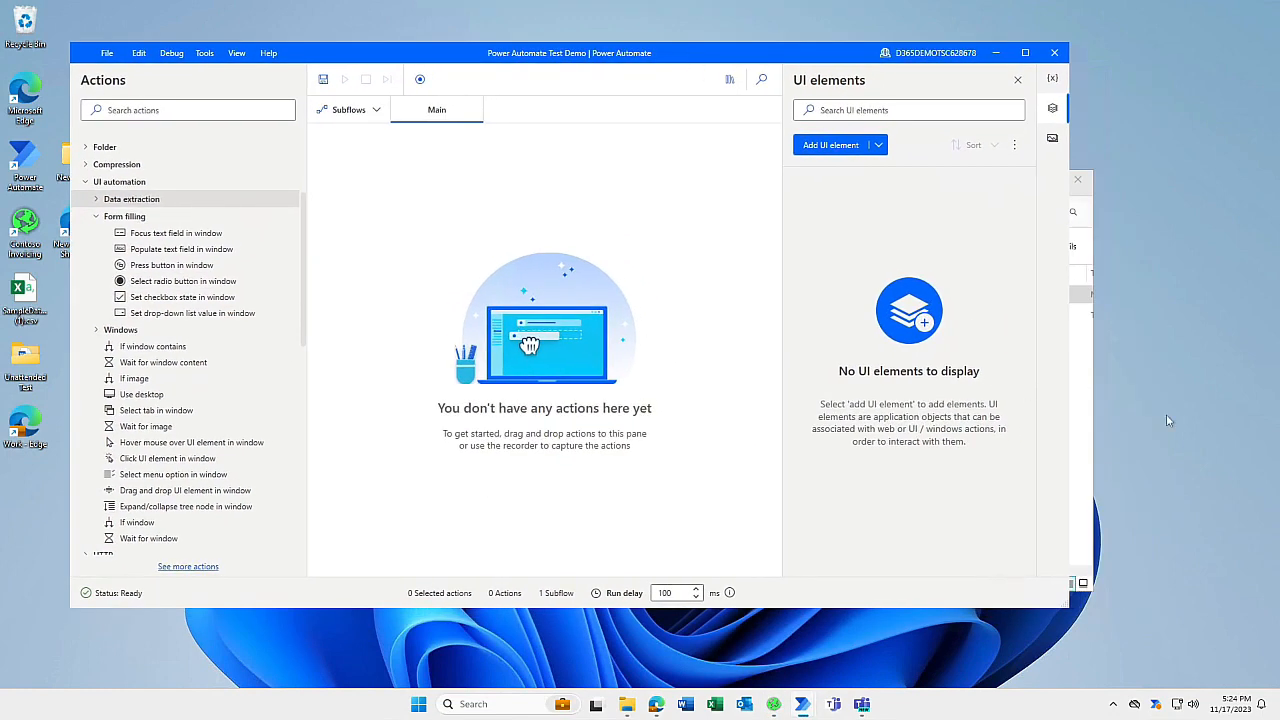
click(774, 704)
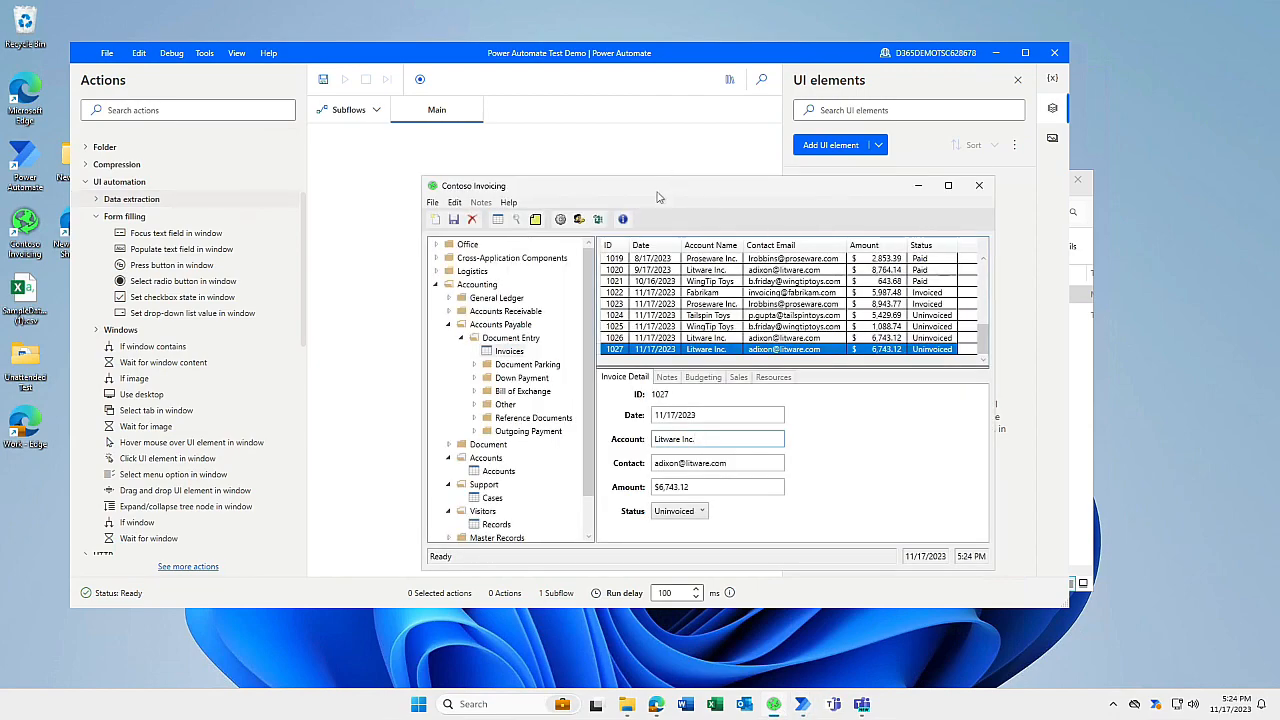
drag(658, 184, 755, 195)
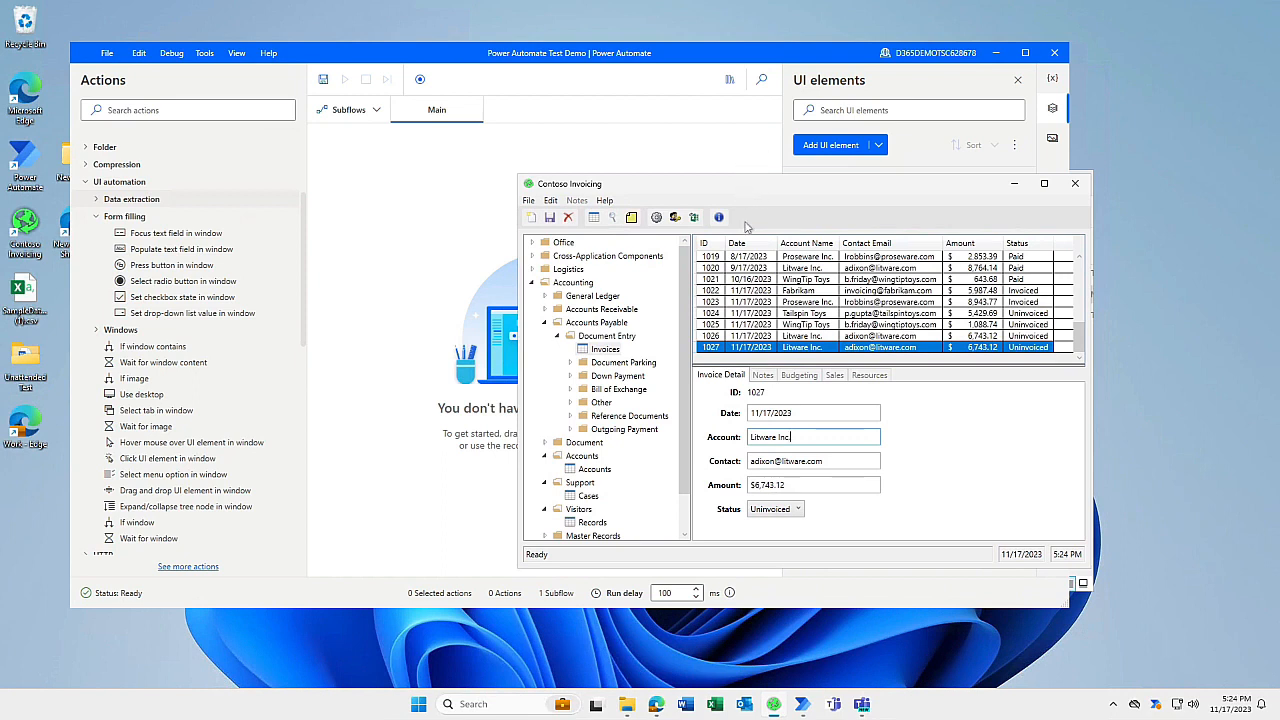
drag(767, 185, 724, 171)
click(1079, 393)
click(1017, 180)
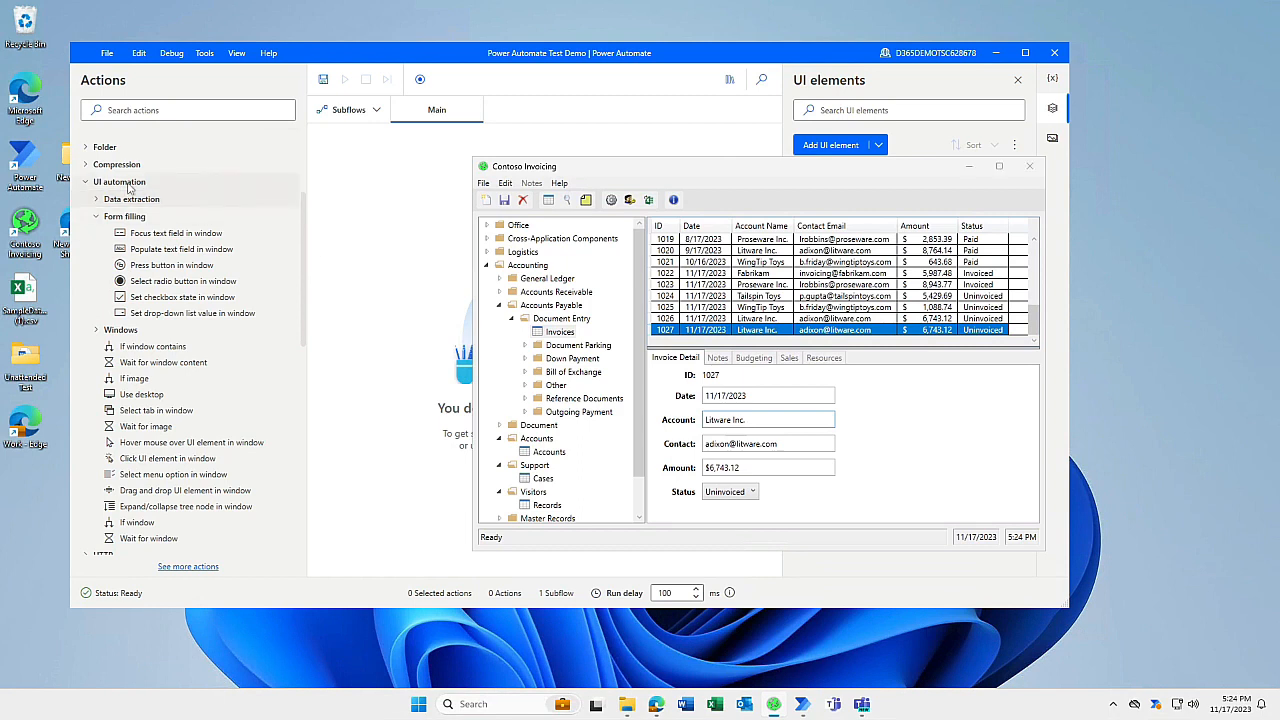
Add a Click UI element in window action to the Main subflow and review its click type options, keeping Left click
click(205, 183)
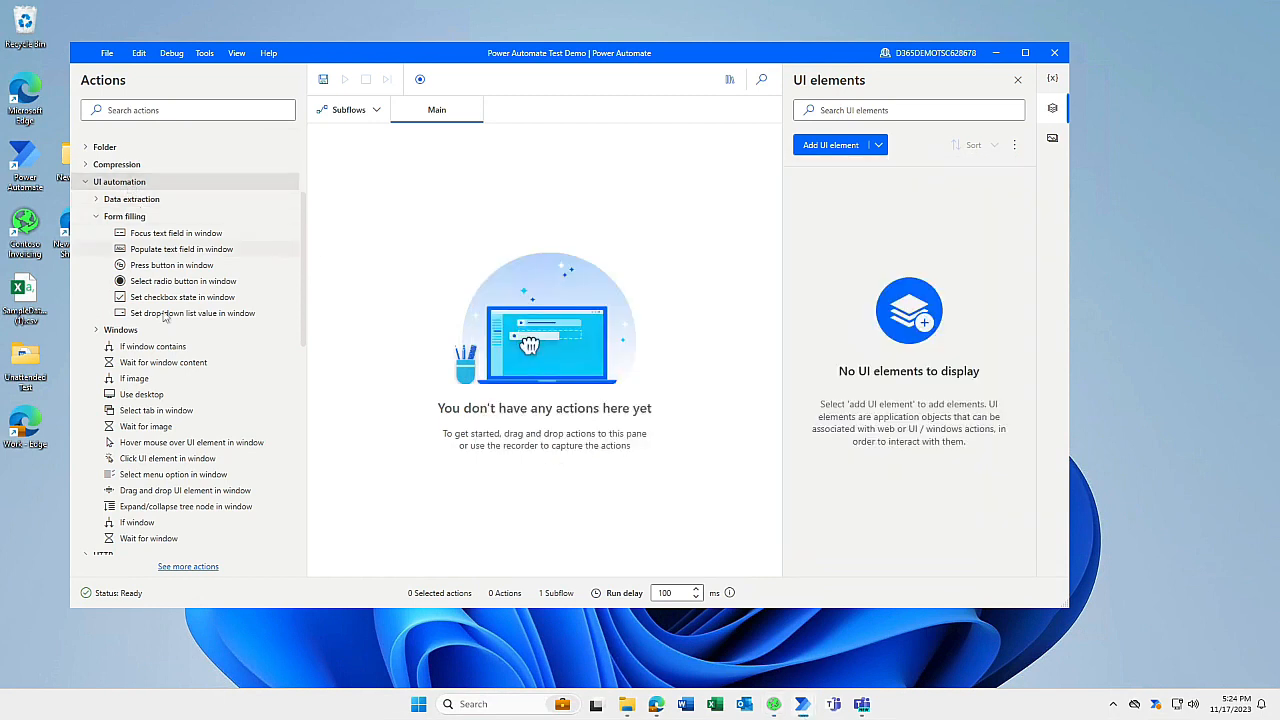
click(181, 459)
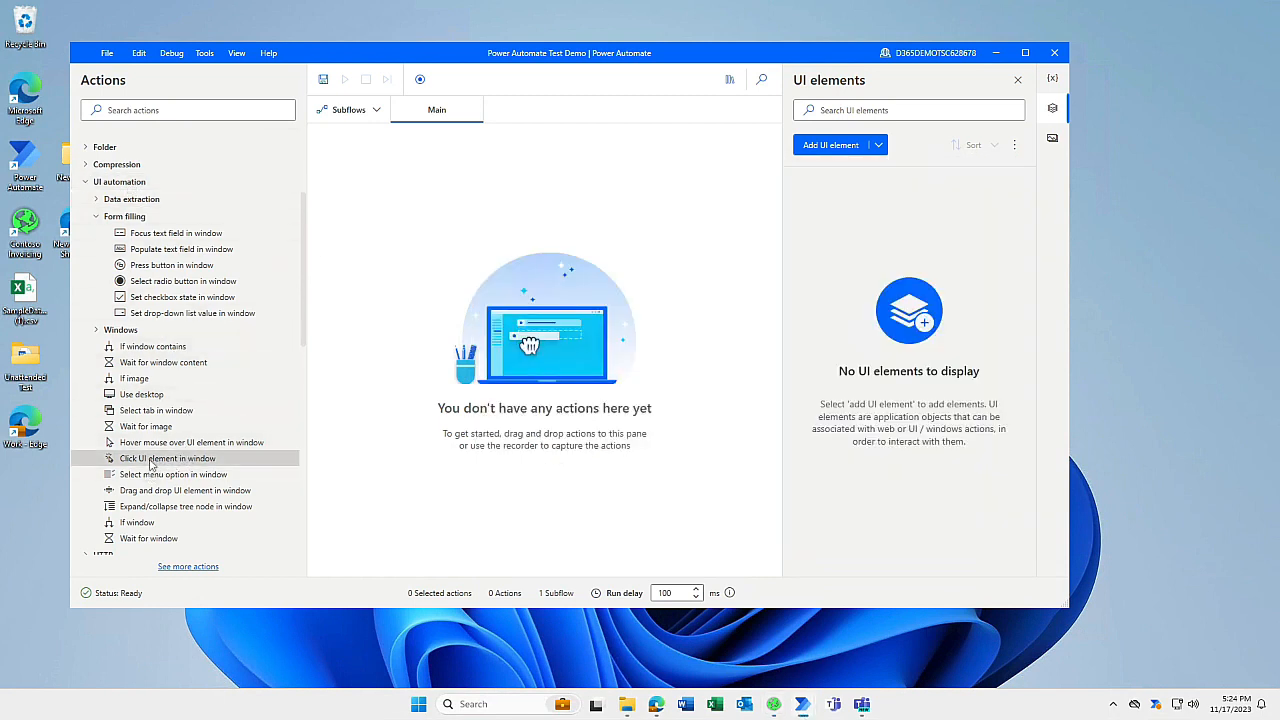
drag(150, 462, 440, 170)
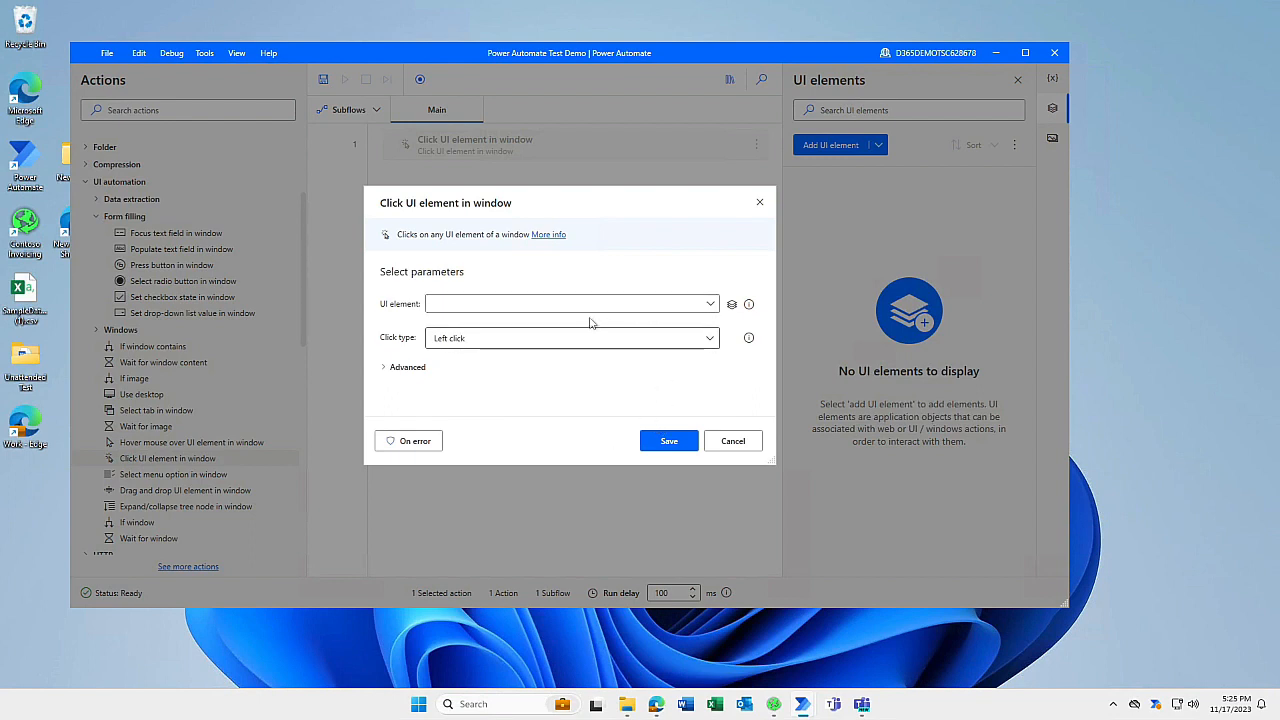
click(557, 338)
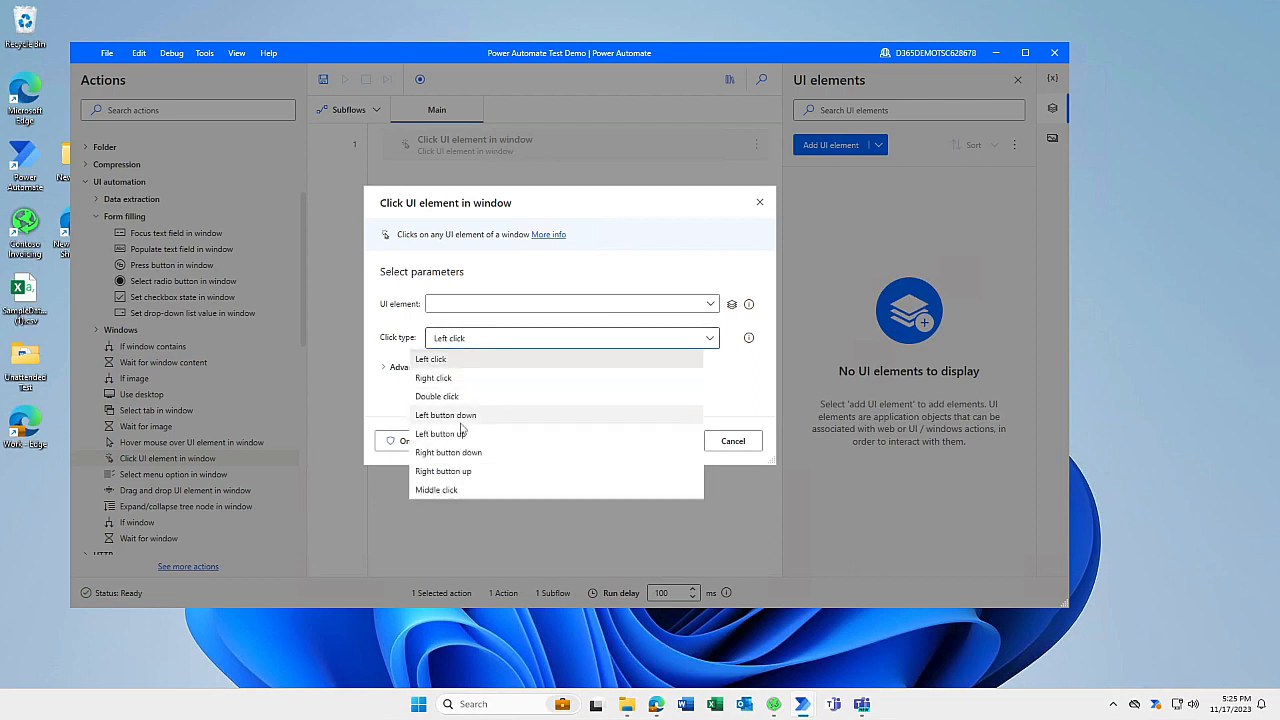
click(407, 333)
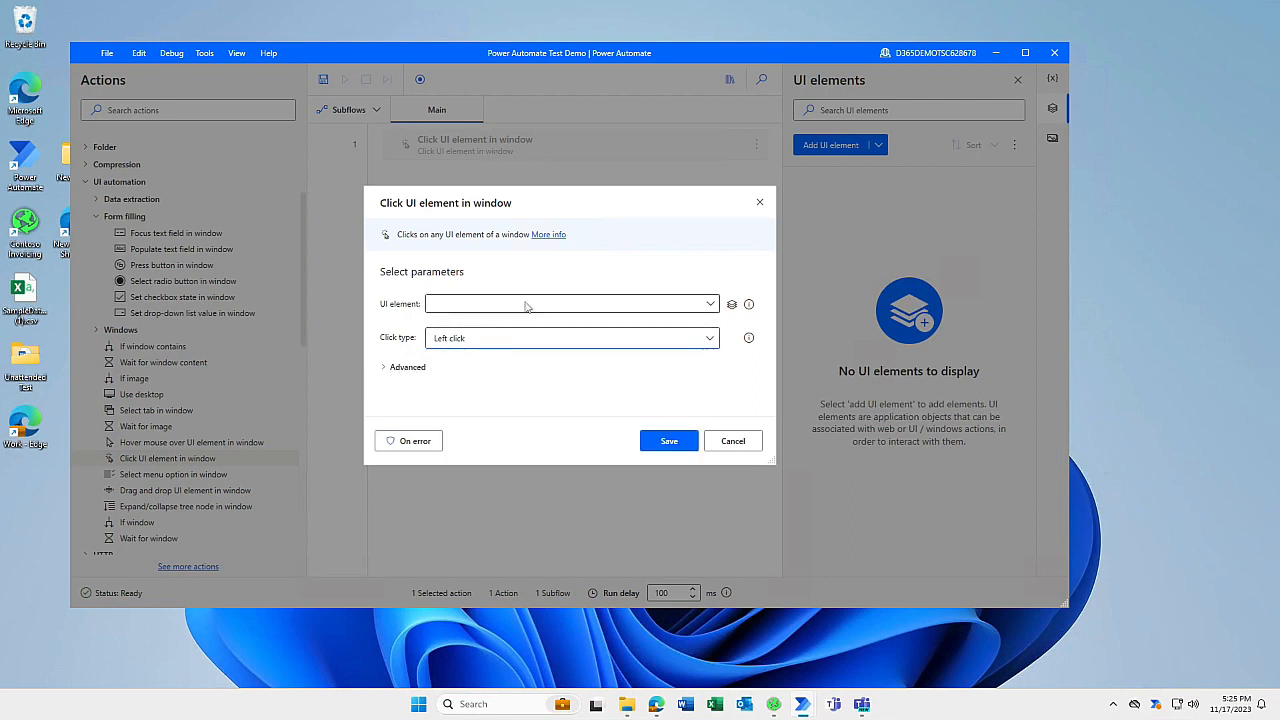
Capture the New Record button from Contoso Invoicing's Accounts view as the action's UI element and save the action
click(714, 306)
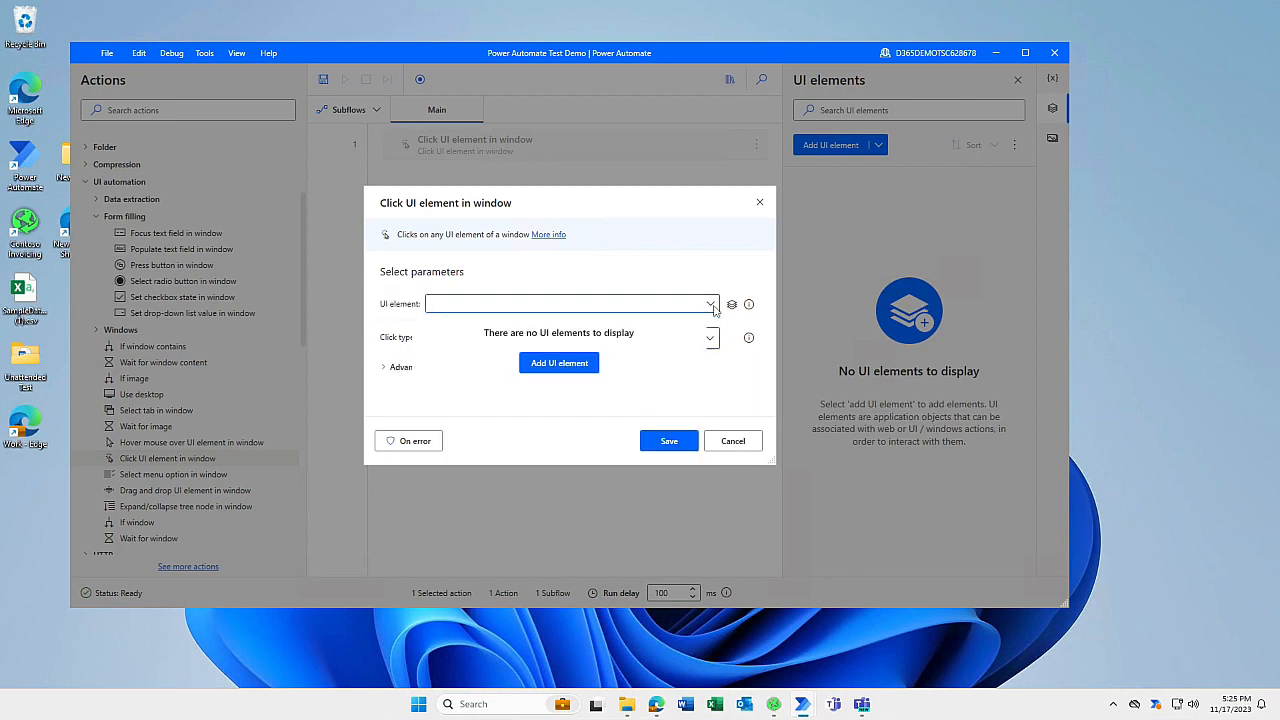
click(577, 366)
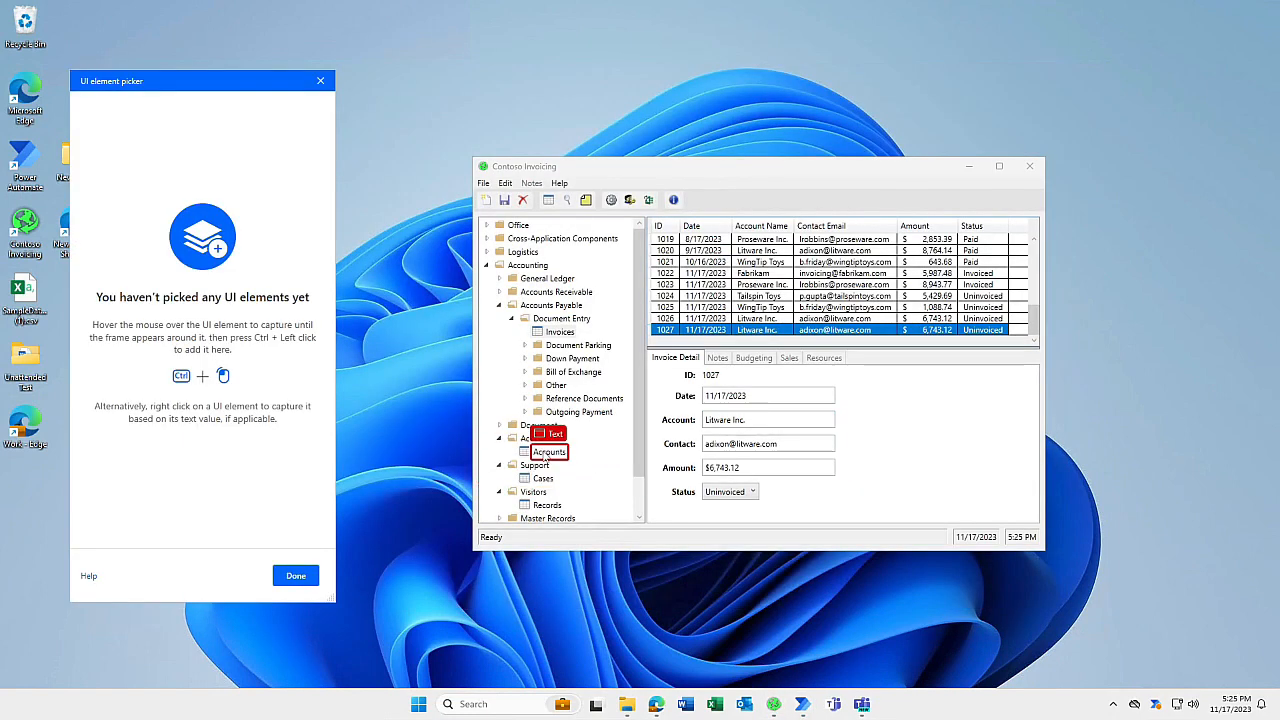
click(547, 454)
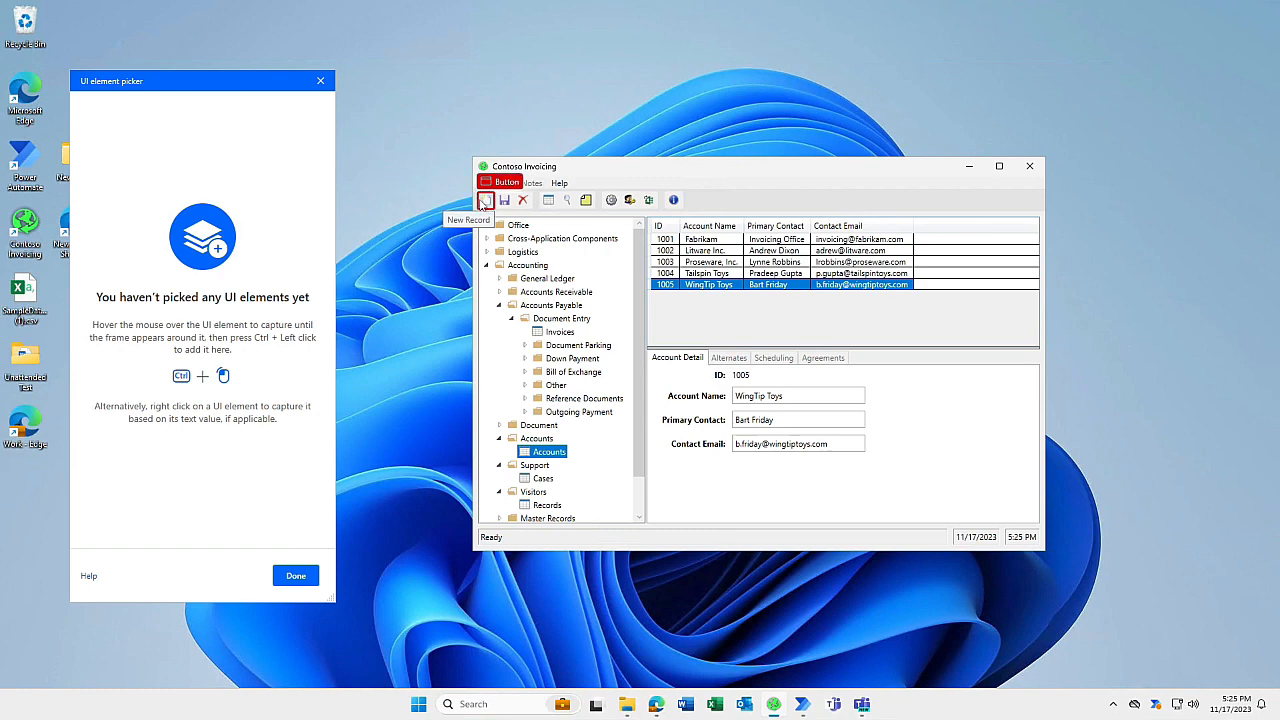
ctrl+click(483, 202)
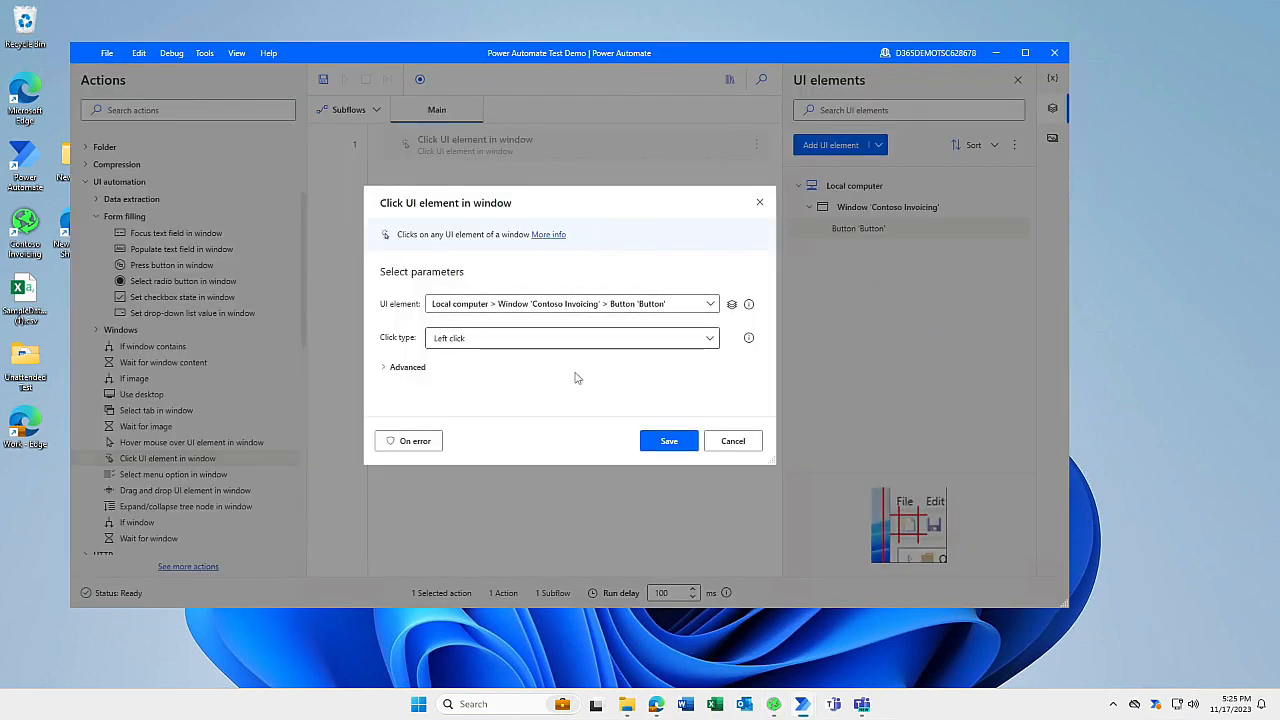
click(680, 442)
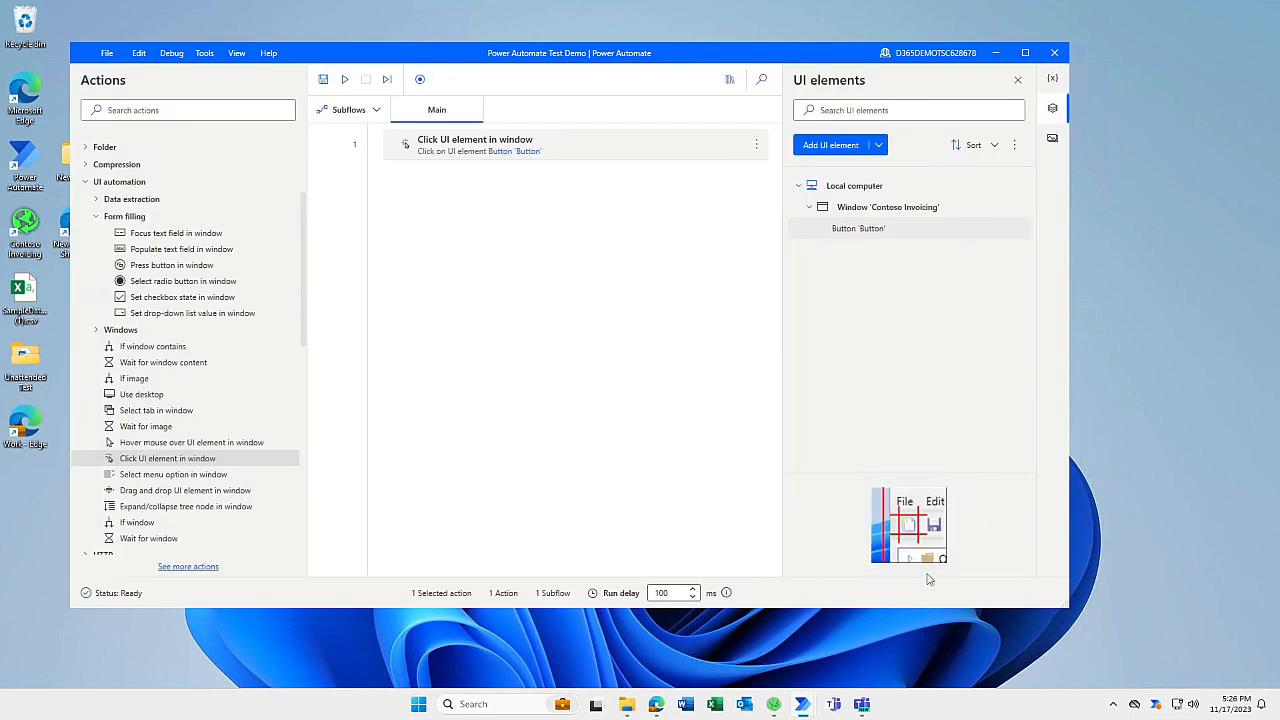
View the captured button's enlarged screenshot and the flow's variables, and return to the UI elements
click(925, 540)
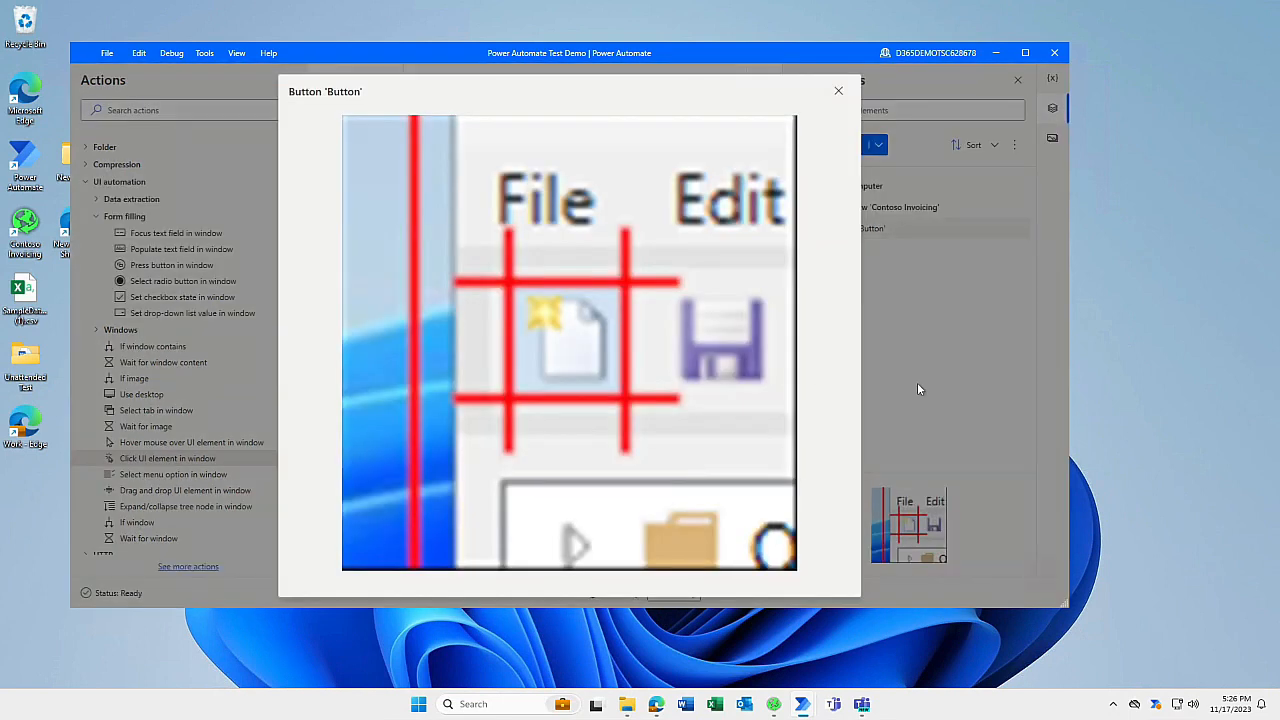
click(839, 92)
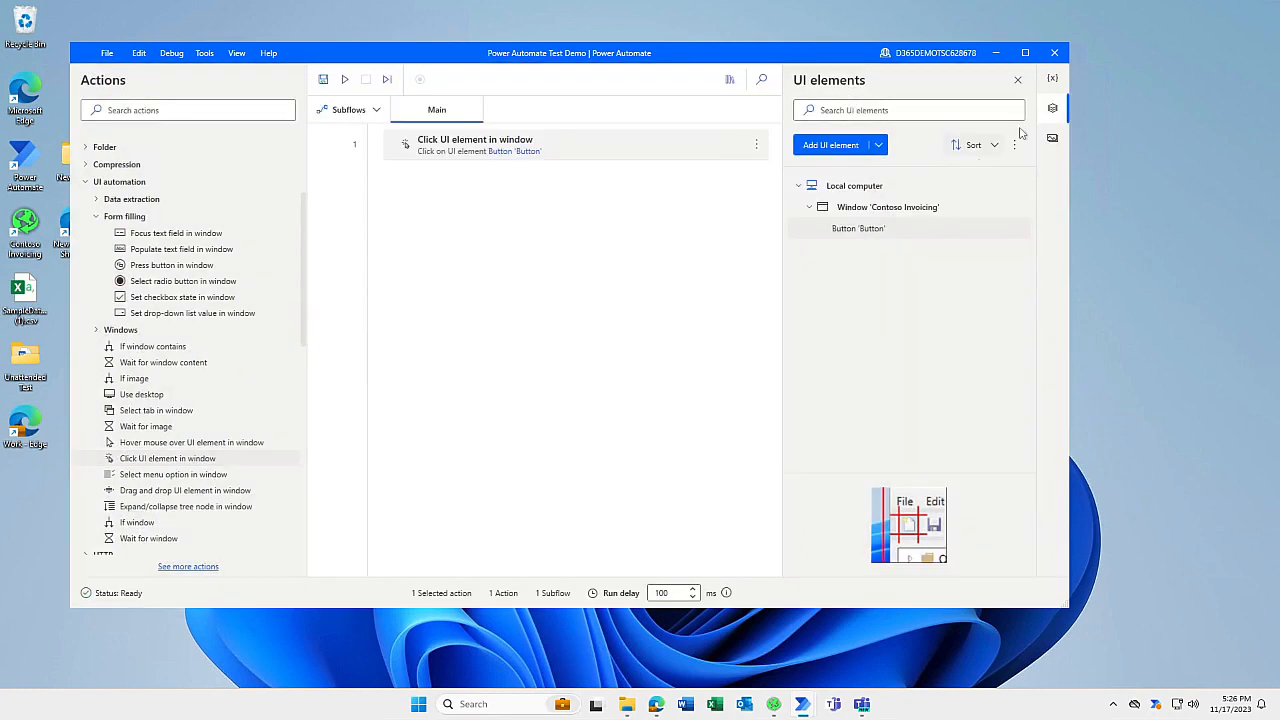
click(1054, 80)
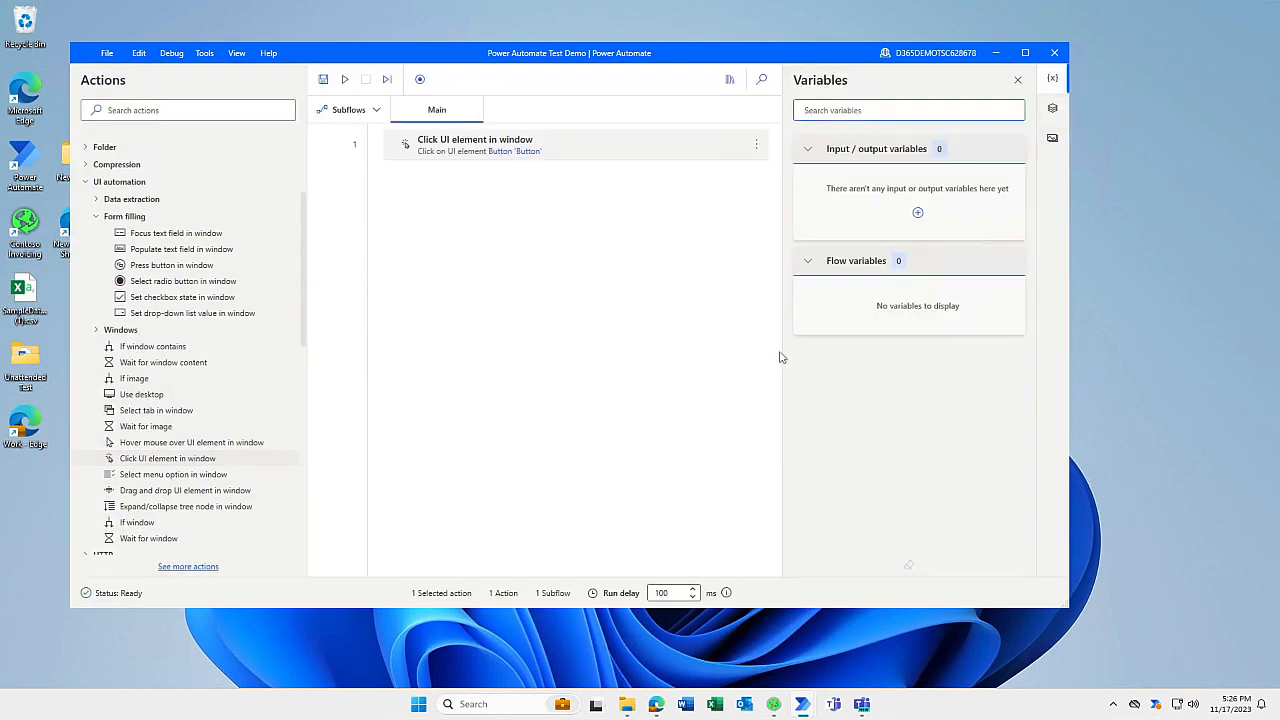
click(1053, 109)
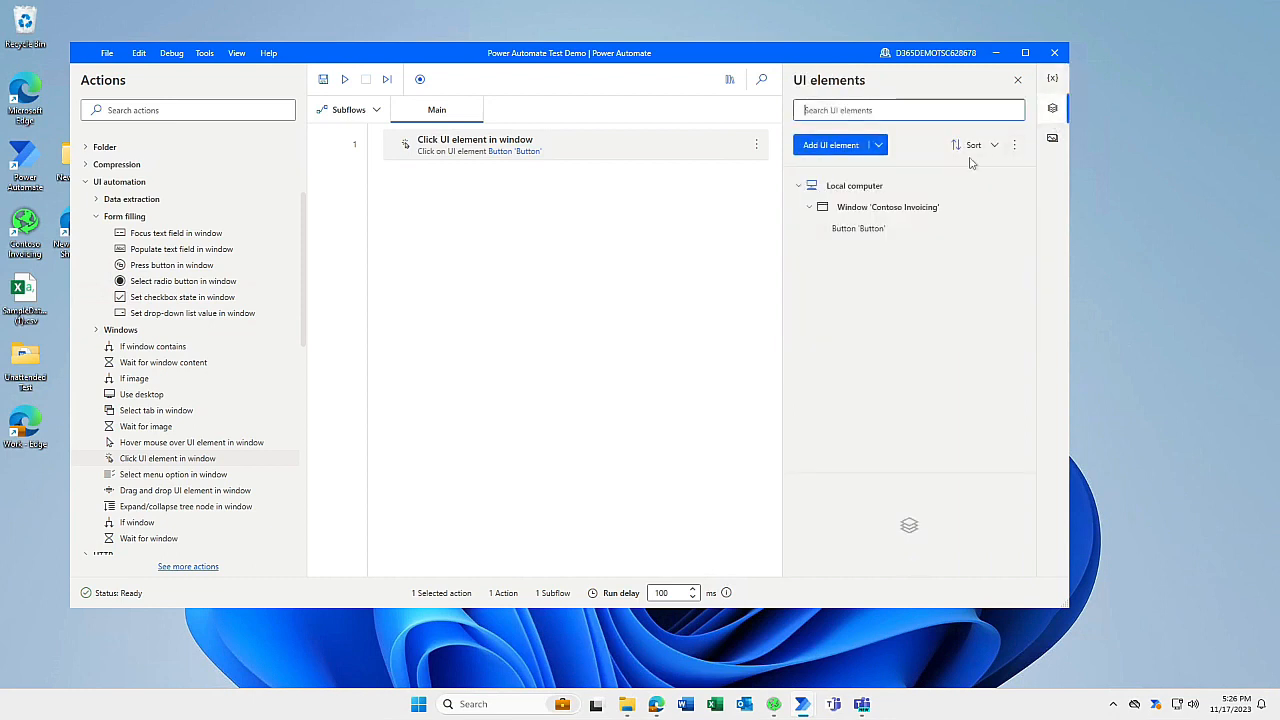
Open the captured Contoso Invoicing button element for editing to show its selectors
click(880, 229)
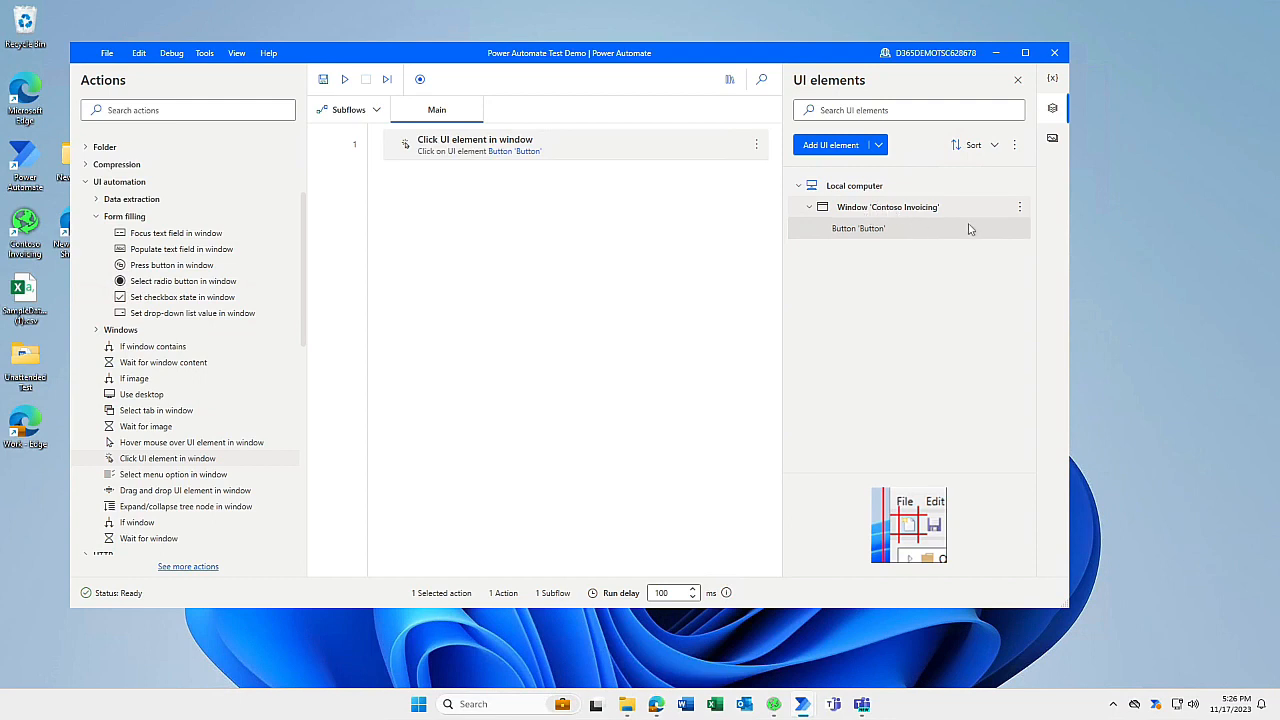
click(1020, 229)
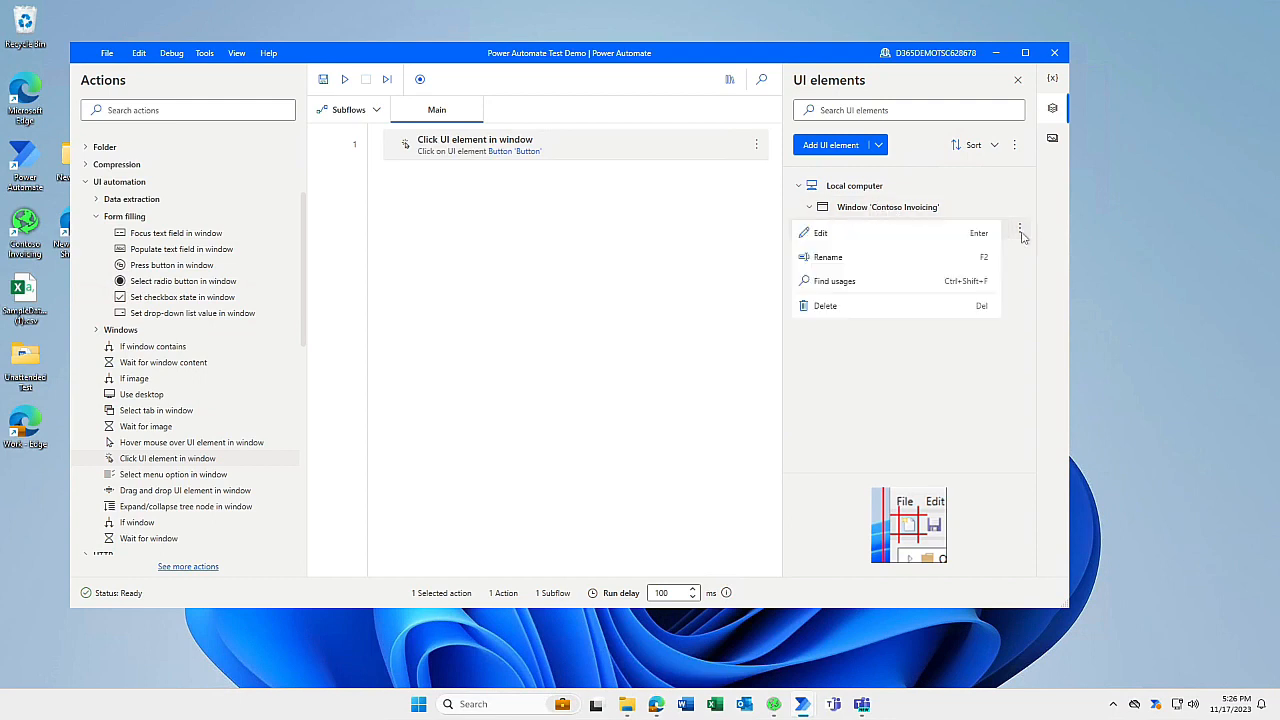
click(946, 241)
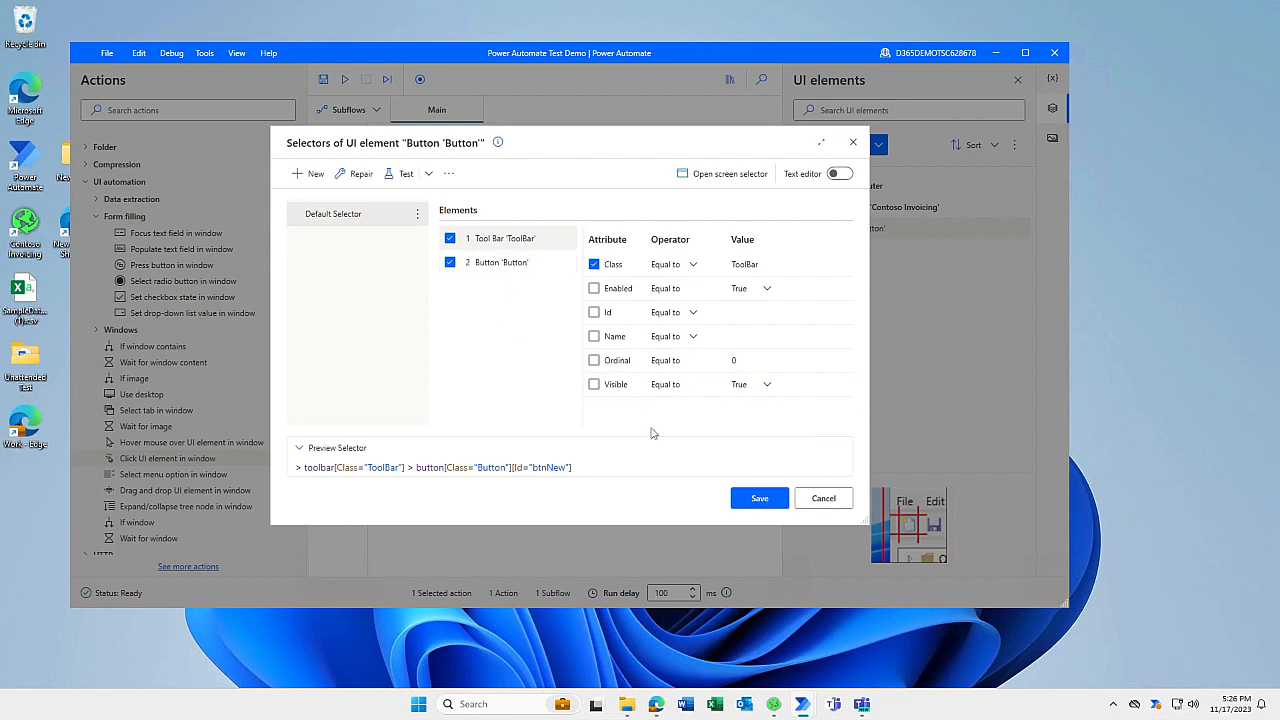
Inspect the button element's attributes in the default selector, including the Id attribute's operator choices and its value
click(524, 264)
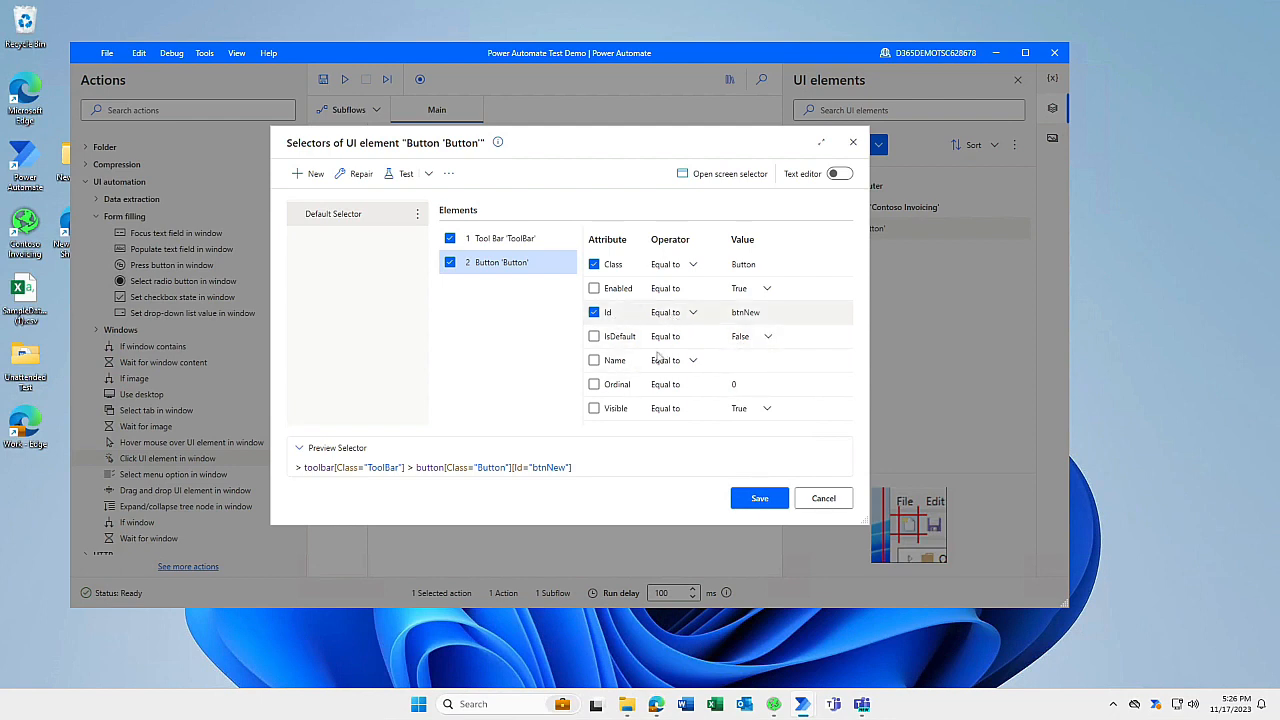
click(692, 313)
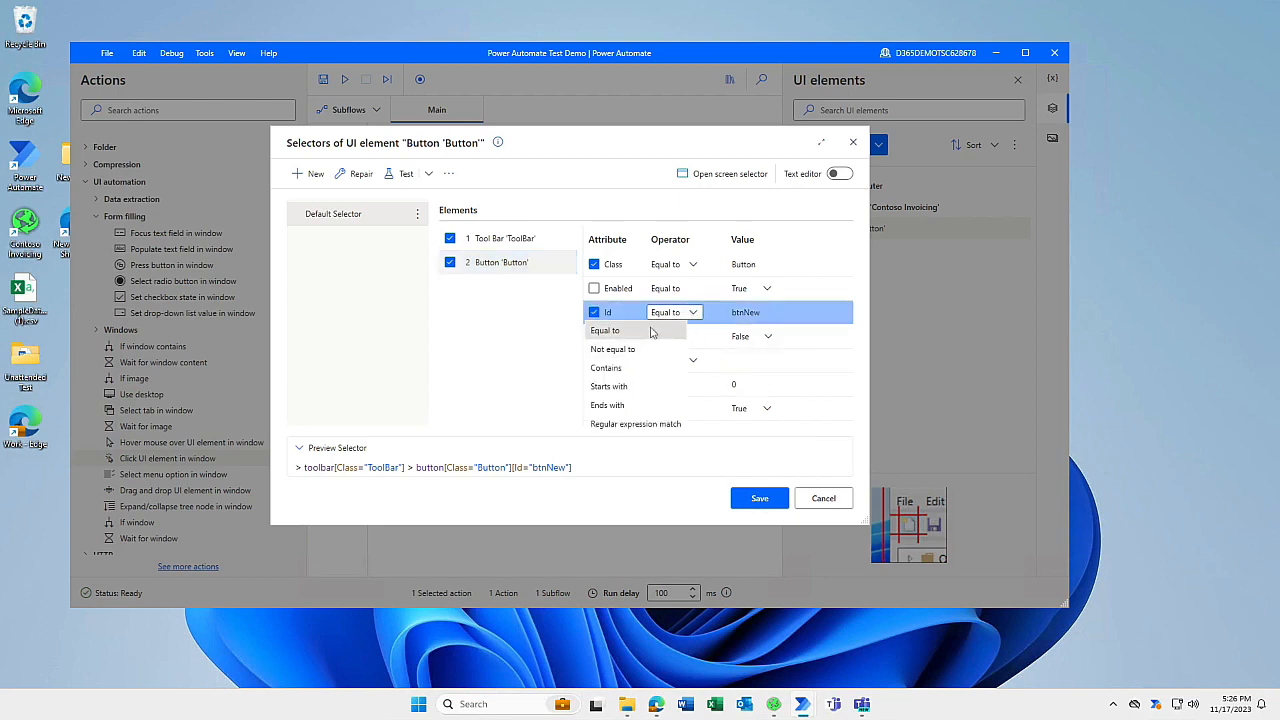
click(527, 361)
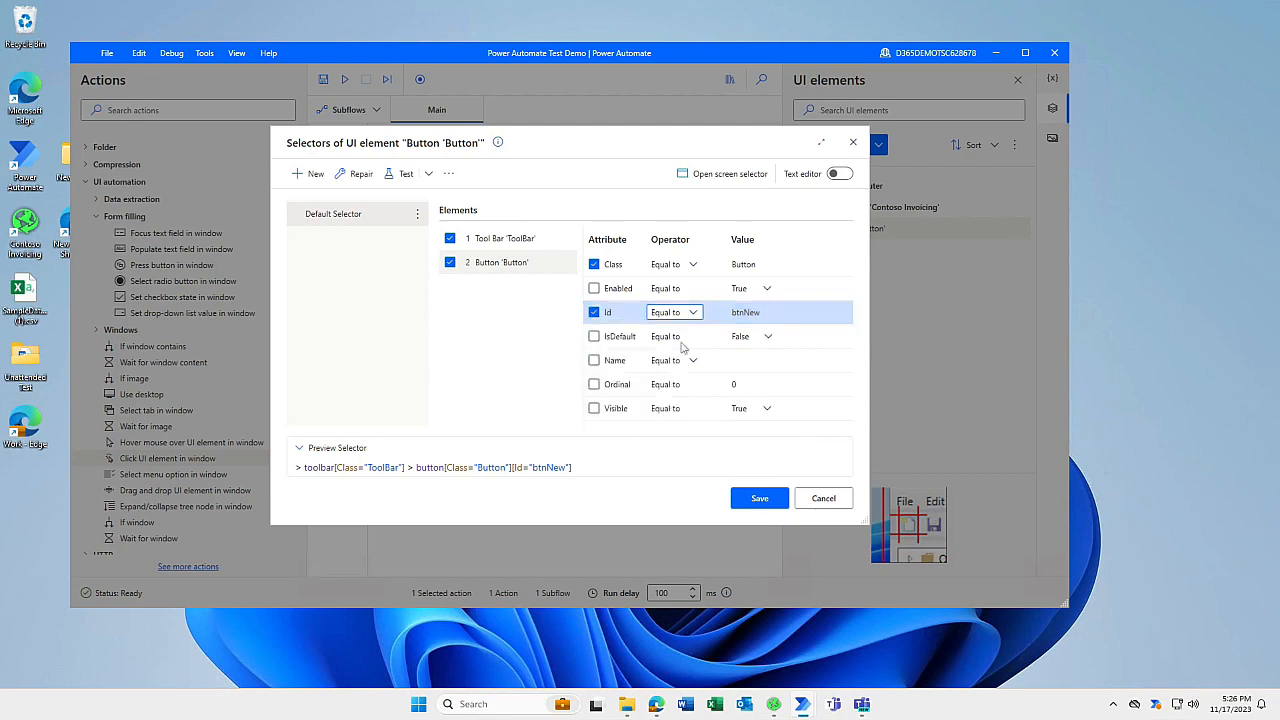
click(744, 320)
click(762, 313)
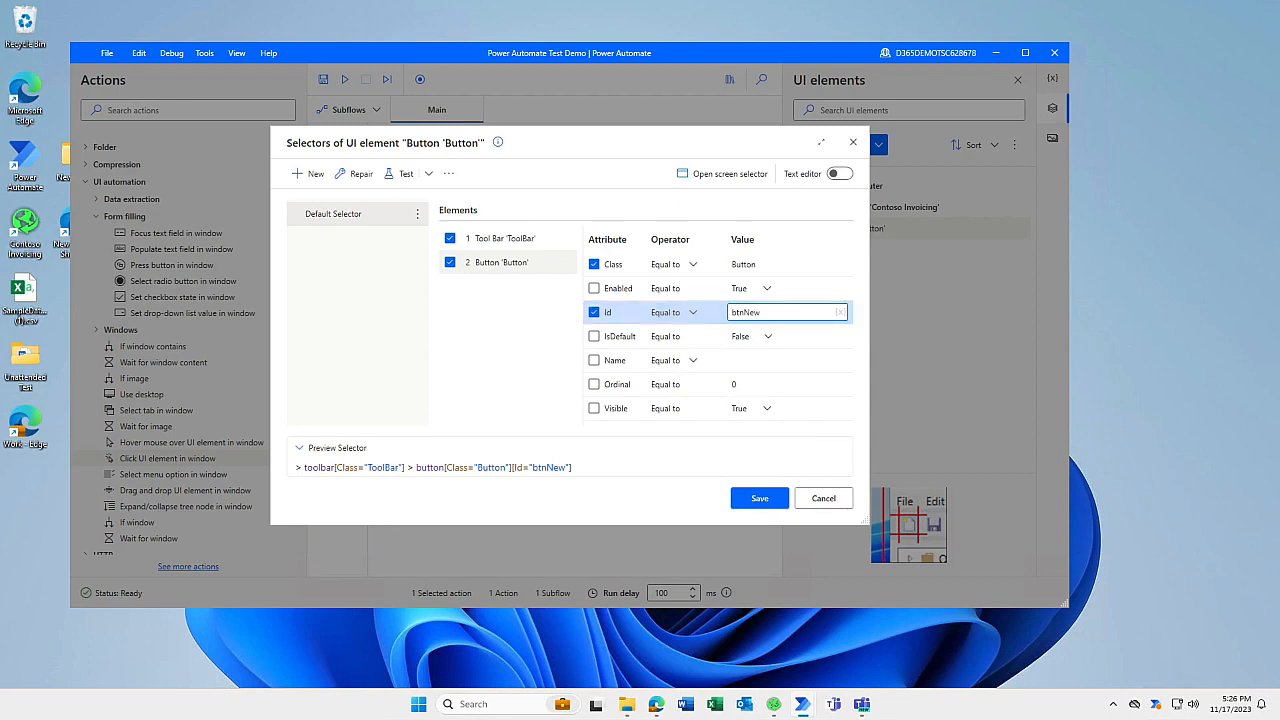
Try free-text editing of the button's selector in the text editor, return to the visual editor and save the selector
click(840, 175)
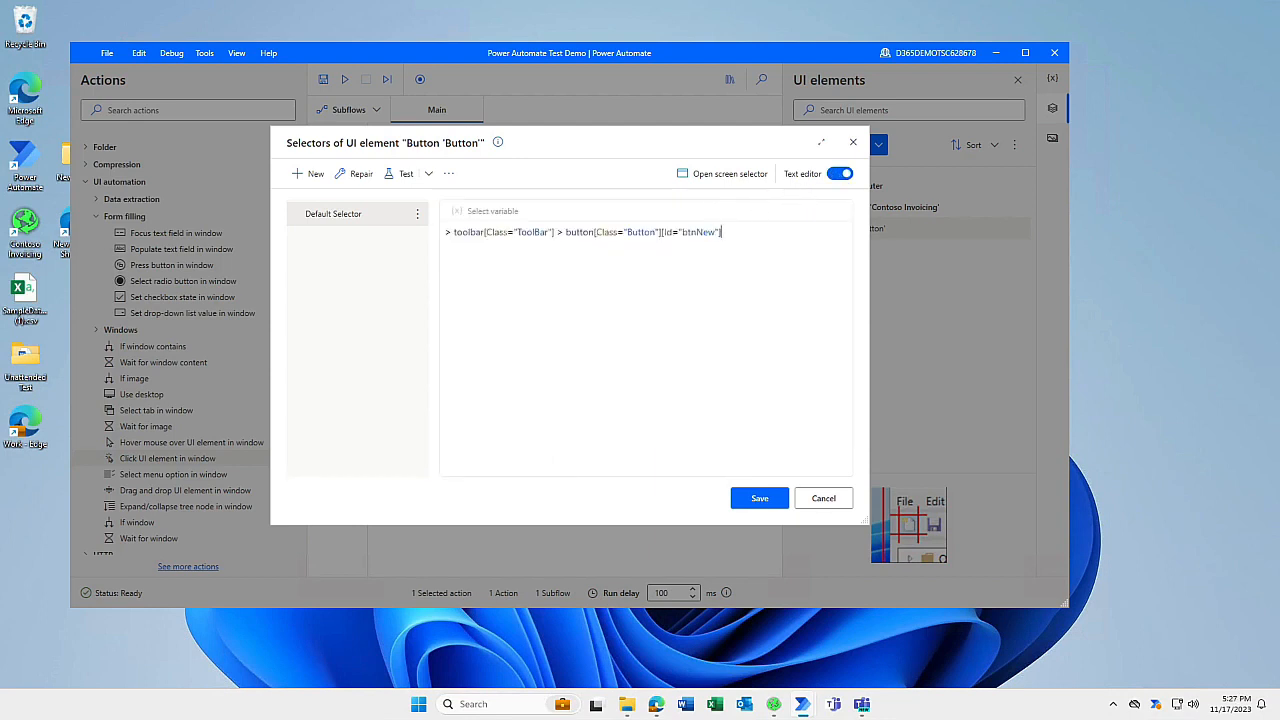
text(sdfaf)
key(BackSpace)
click(840, 174)
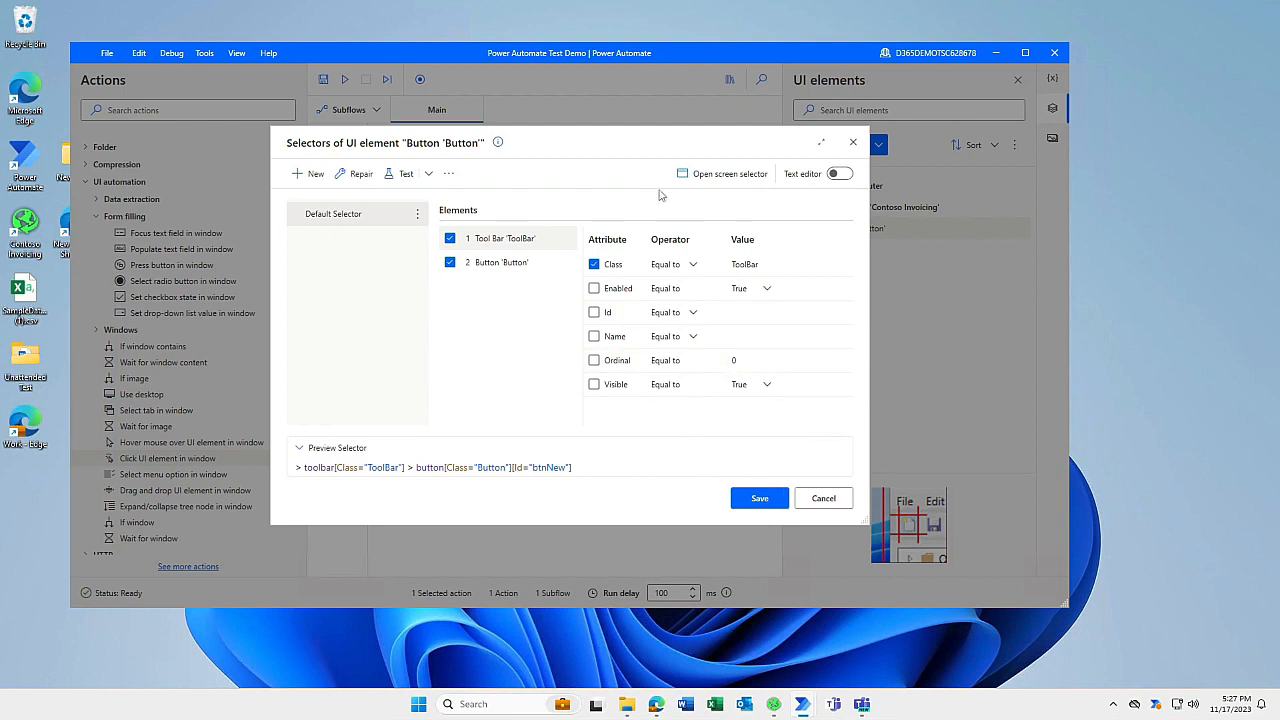
click(762, 498)
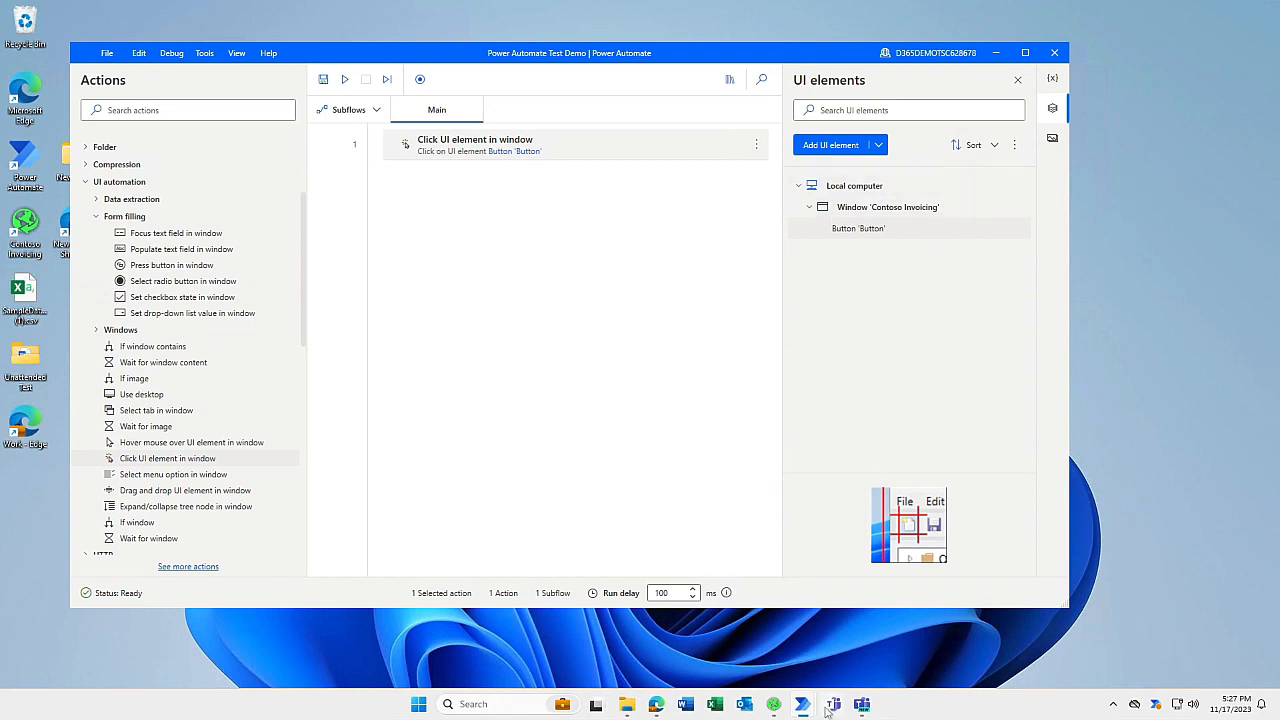
Bring the Contoso Invoicing window to the front and run the flow
click(776, 706)
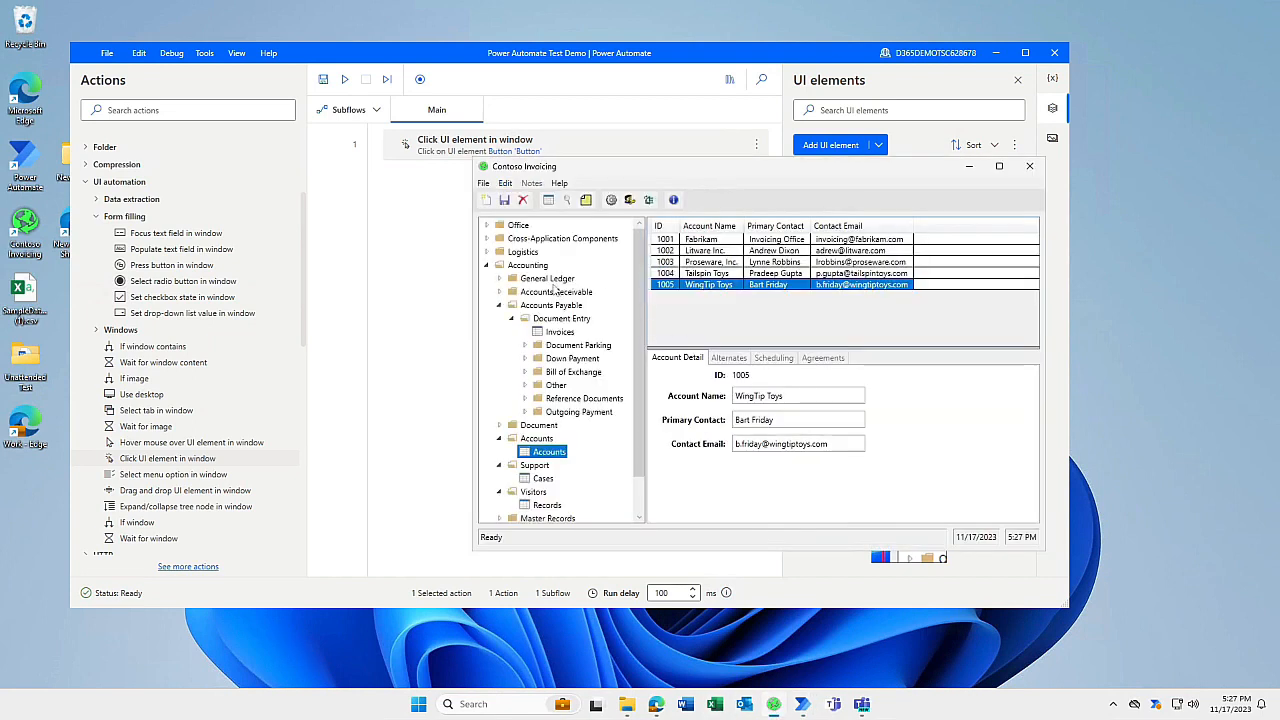
click(344, 79)
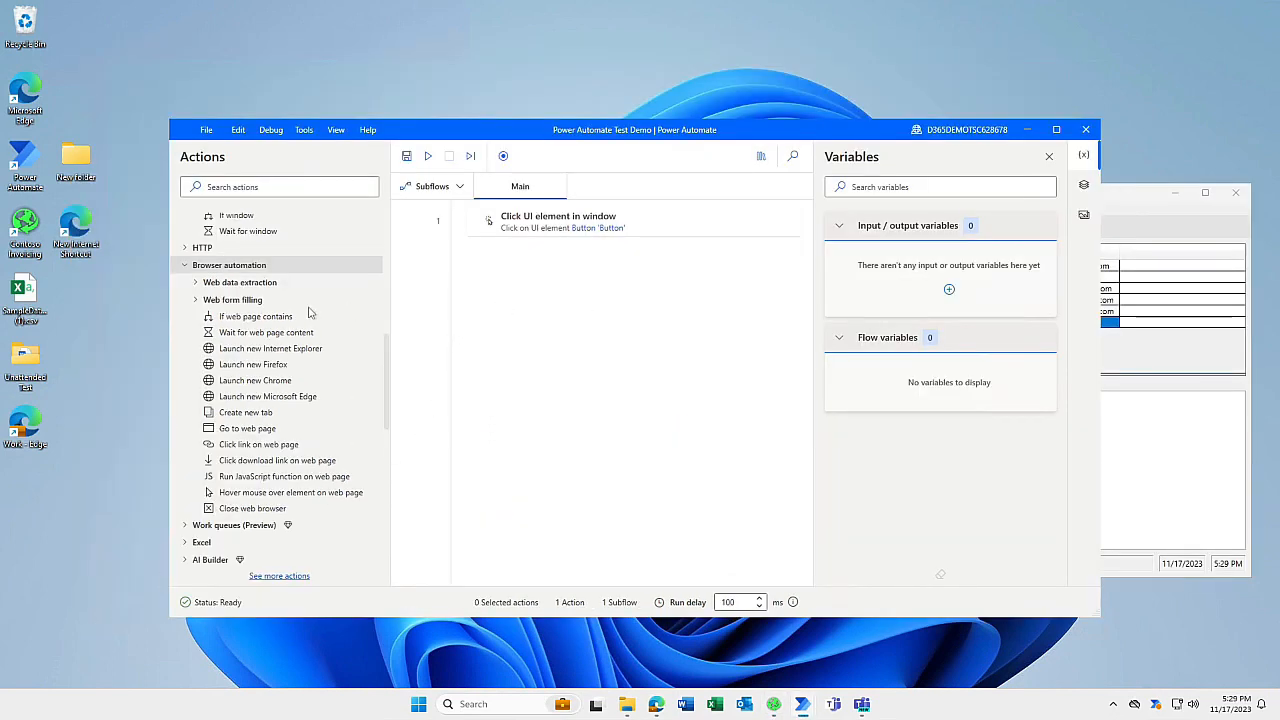
Expand the Web data extraction actions and look through Zillow's Dallas home listings in Edge before returning to the flow designer
click(572, 227)
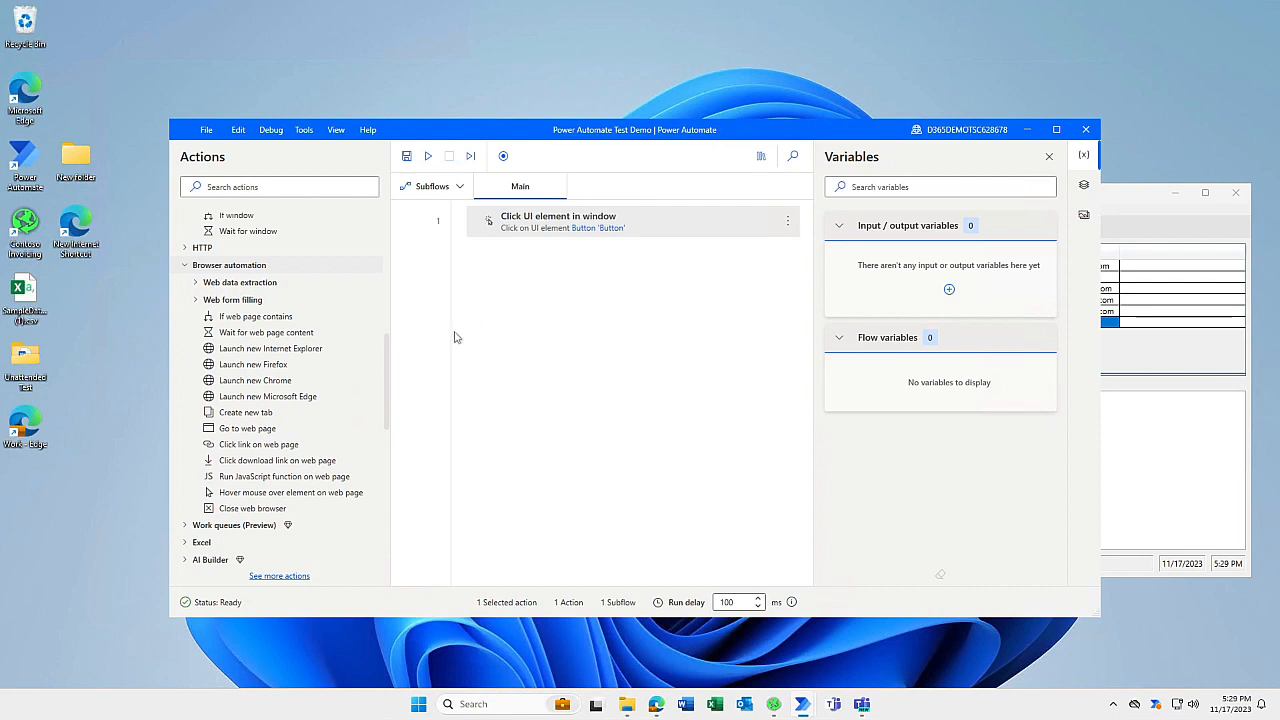
click(196, 283)
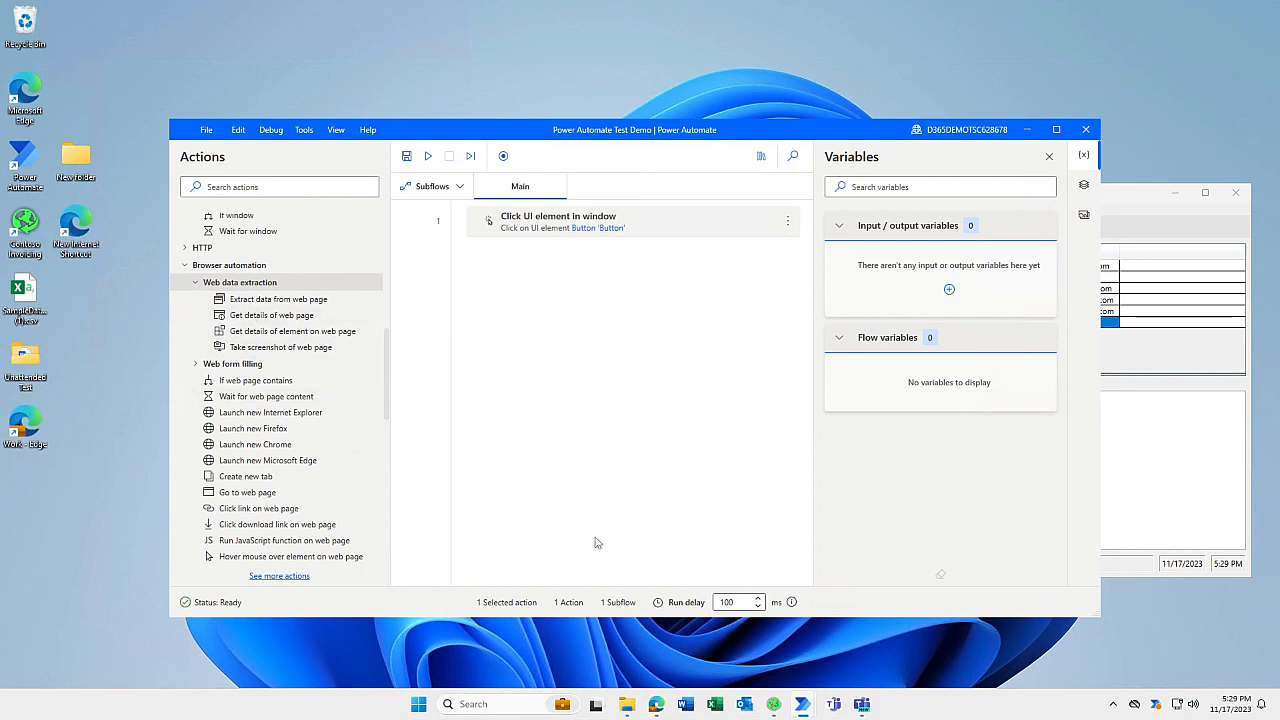
click(655, 704)
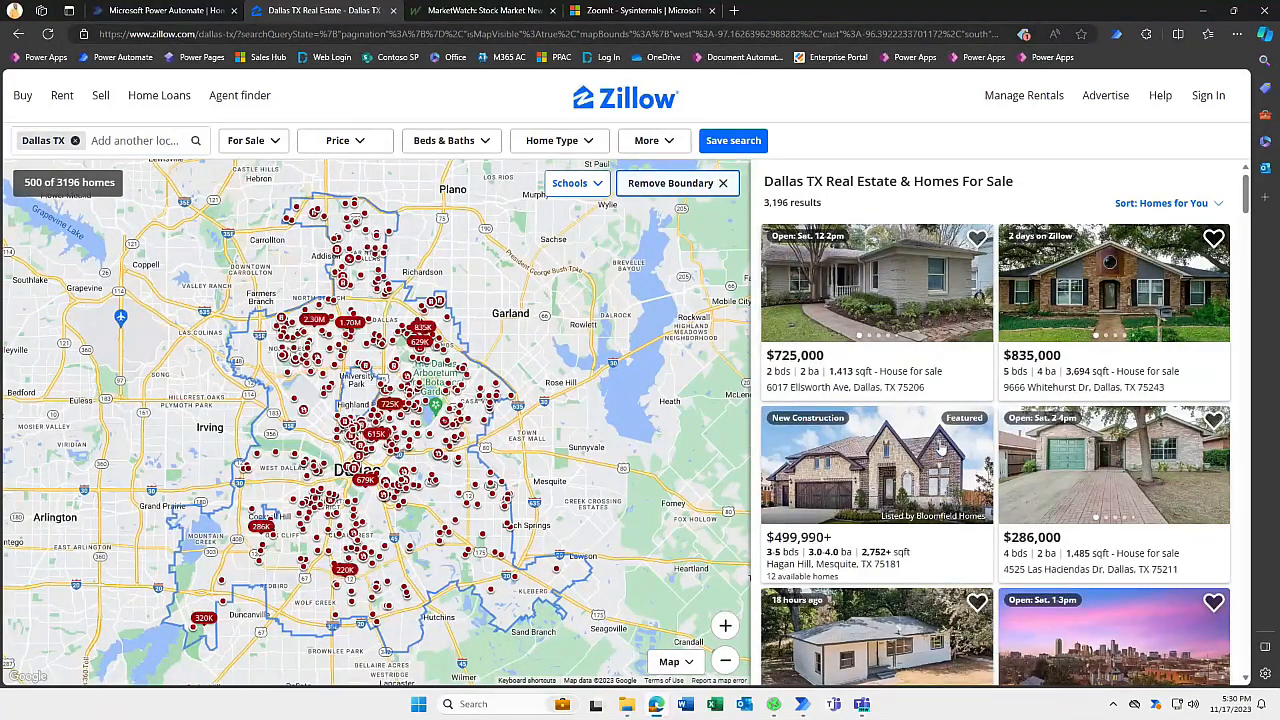
scroll(985, 428, down, 2)
scroll(985, 428, down, 2)
scroll(896, 560, down, 3)
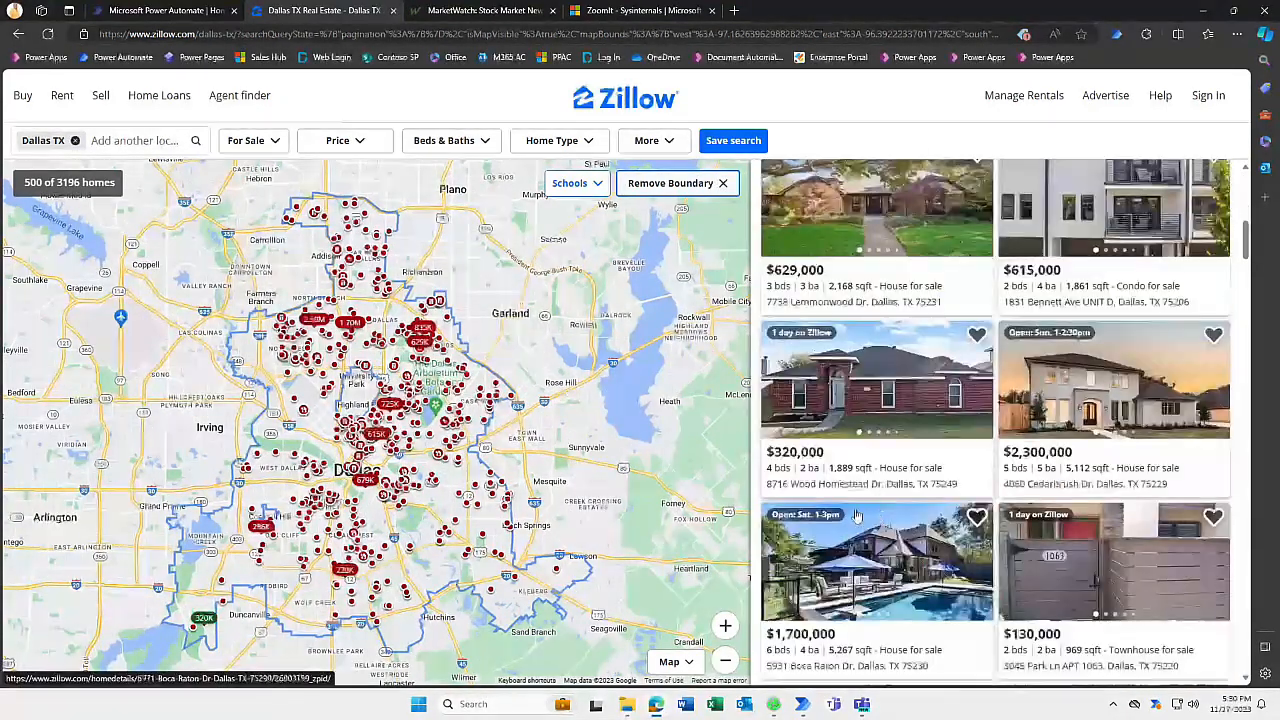
scroll(896, 560, down, 3)
scroll(909, 551, up, 10)
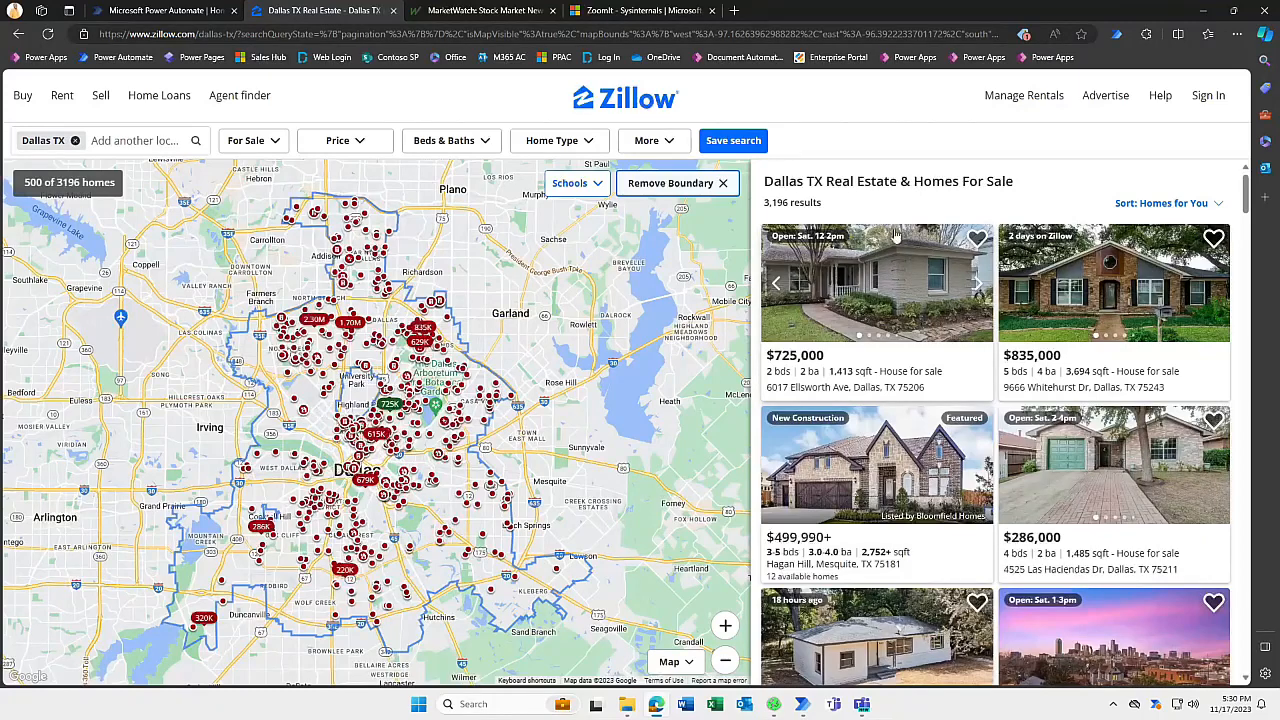
click(1203, 22)
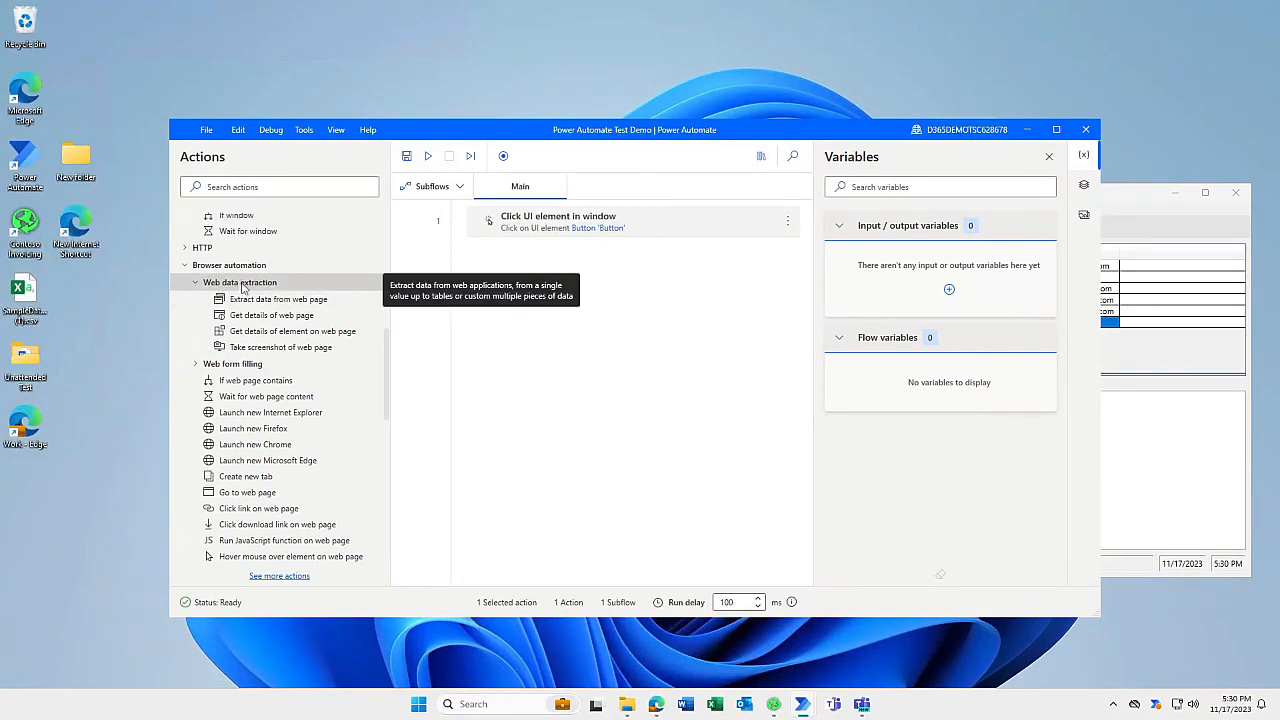
Show UI automation's Data extraction actions and add the Extract data from web page action to the flow below the click action
scroll(240, 330, up, 5)
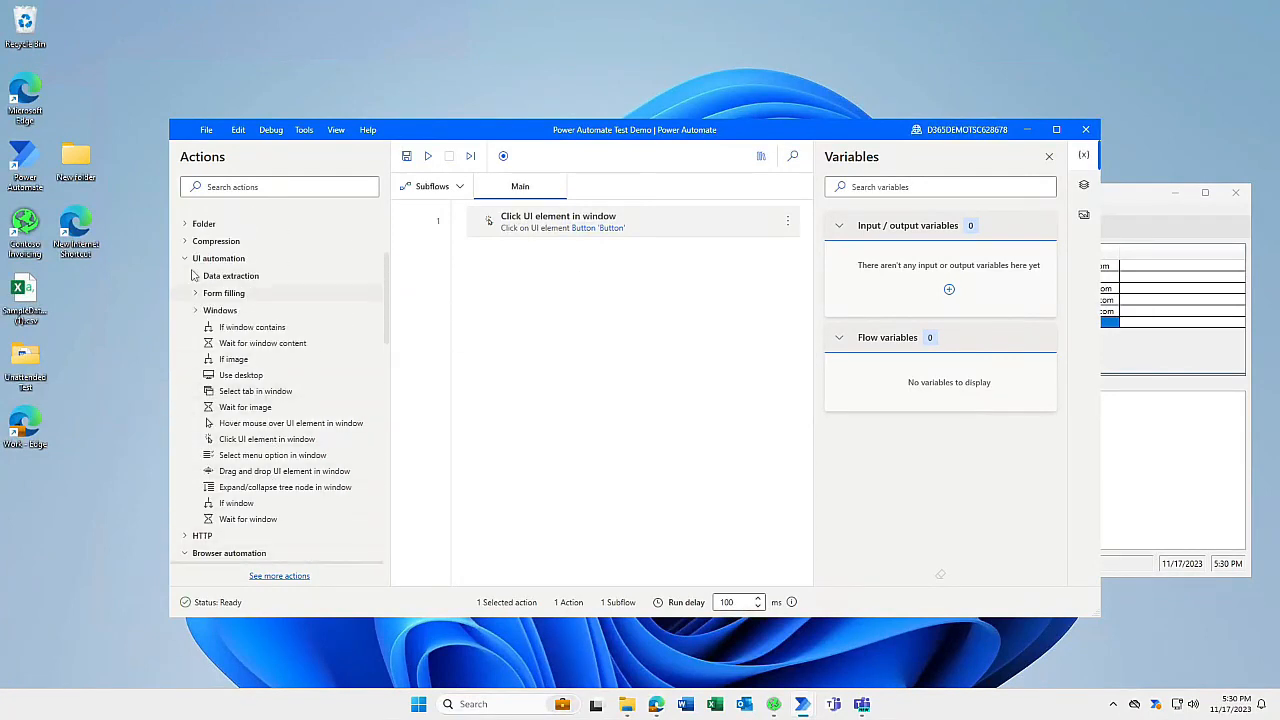
click(195, 276)
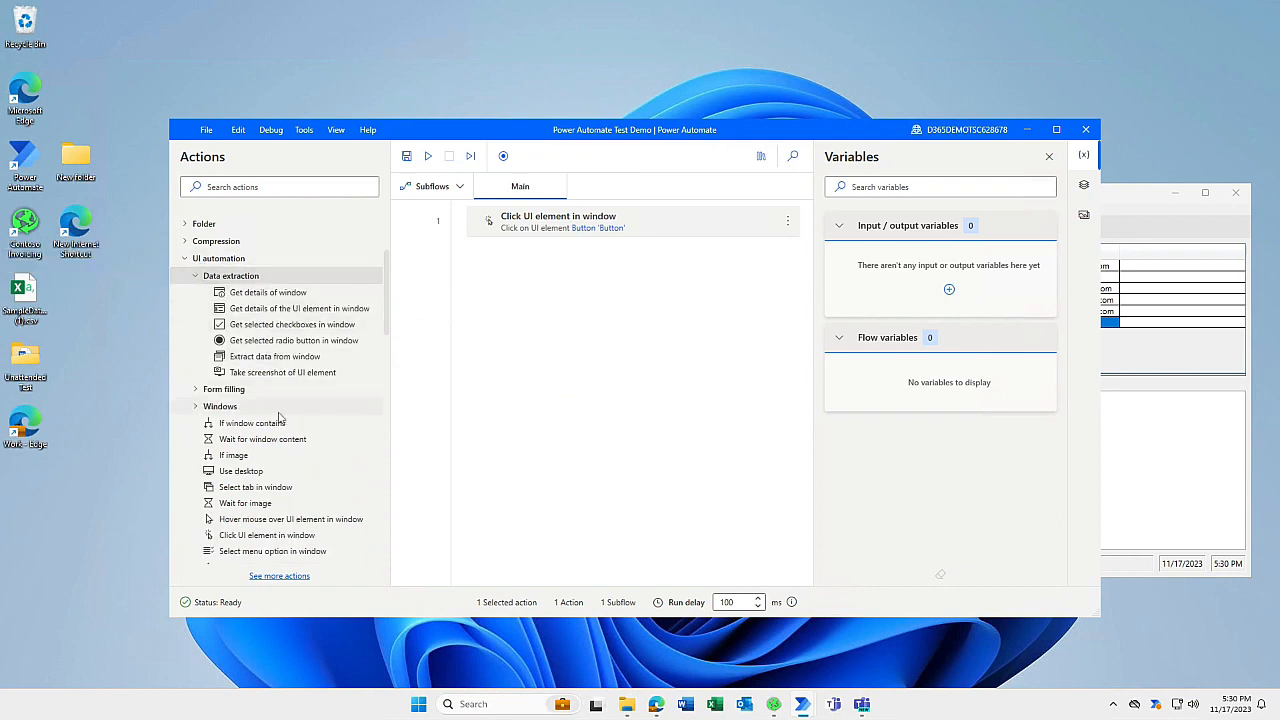
scroll(280, 418, down, 5)
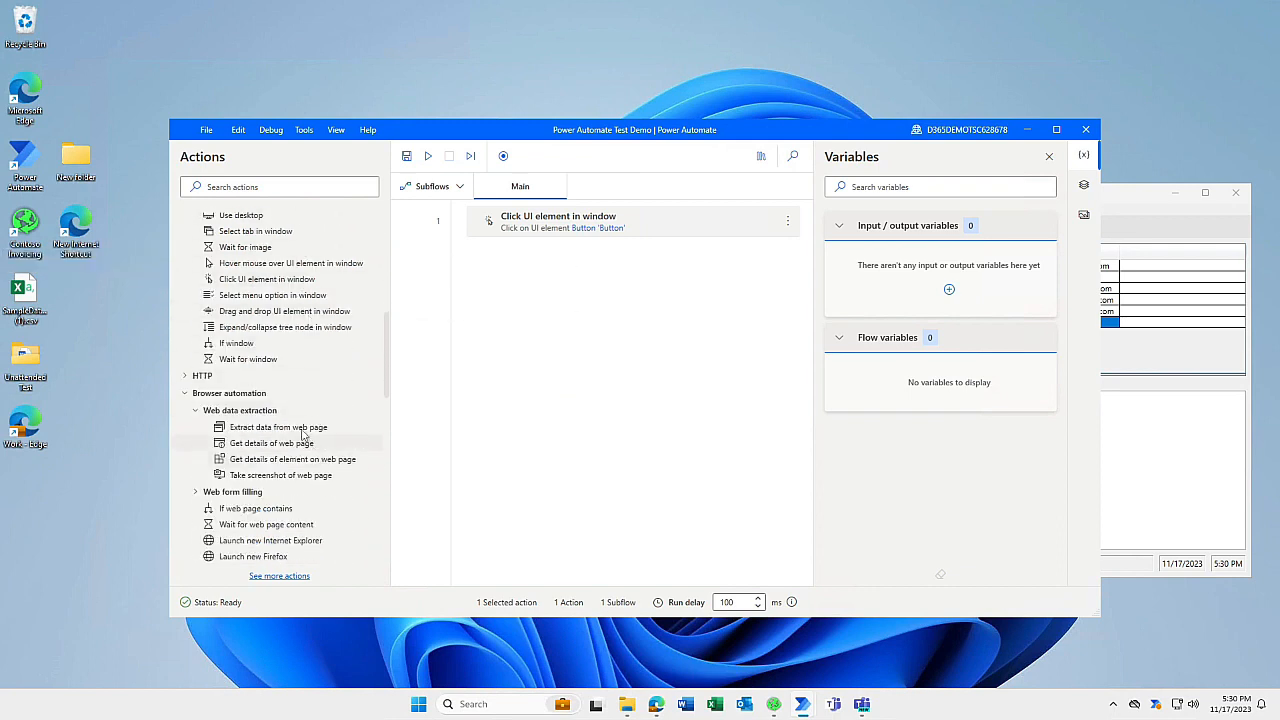
drag(303, 432, 571, 280)
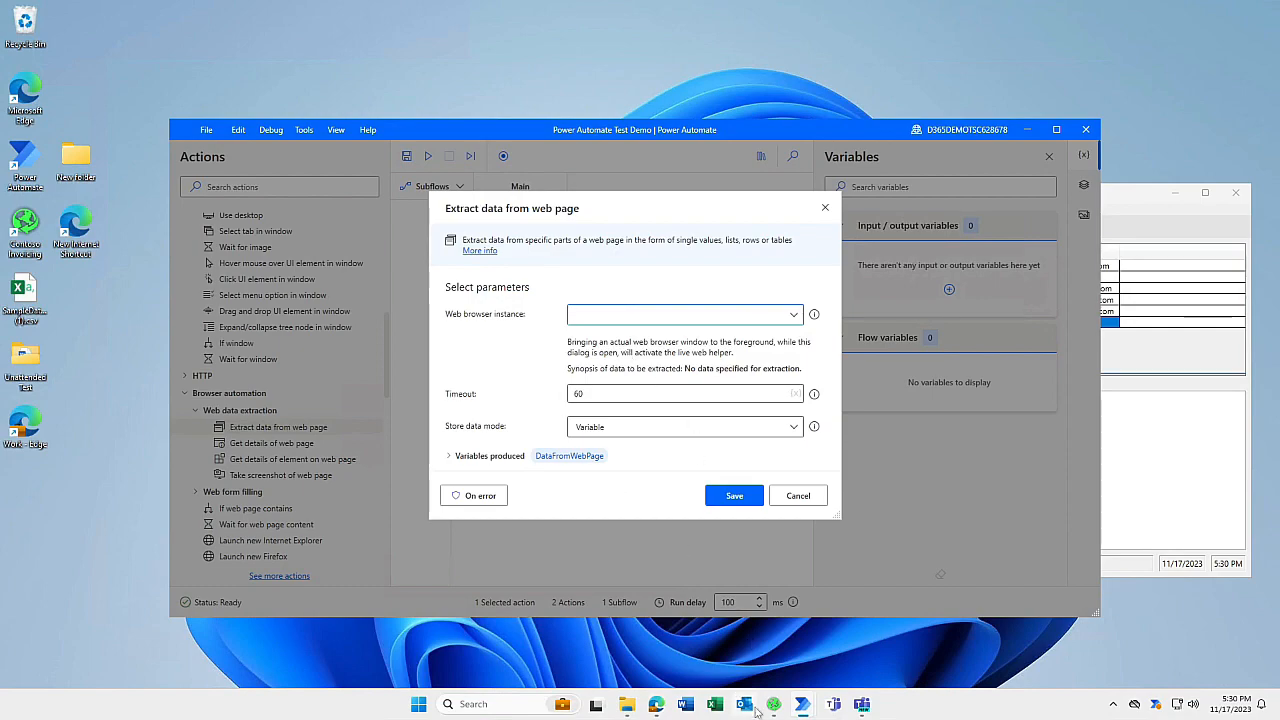
Switch to Edge with the live web helper and extract the price text of the first two Zillow listings to form a list
click(655, 705)
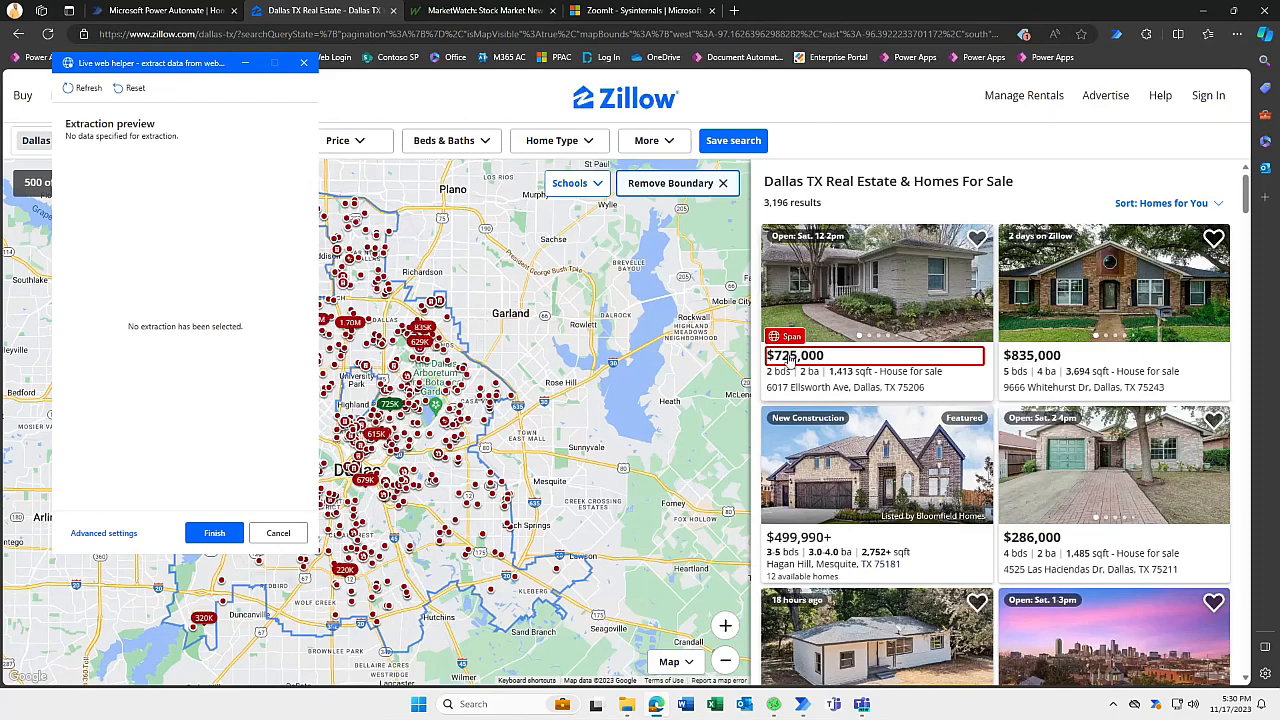
right_click(789, 360)
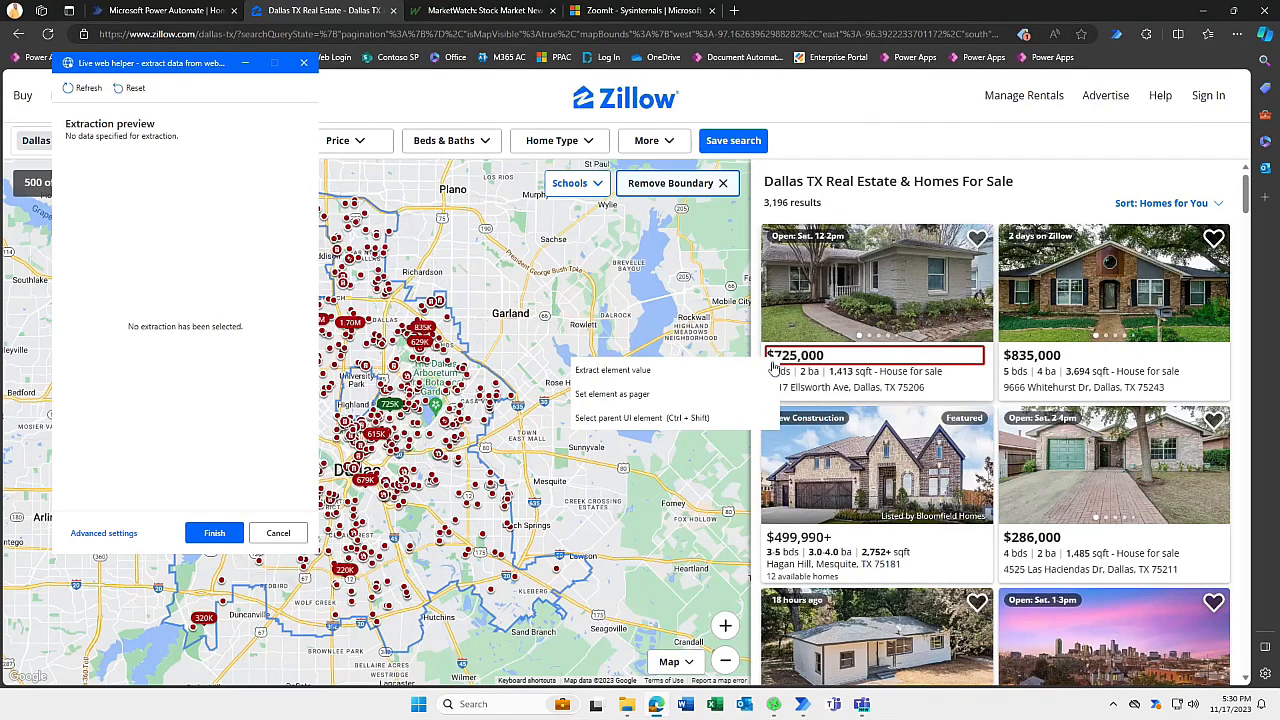
mouse_move(651, 374)
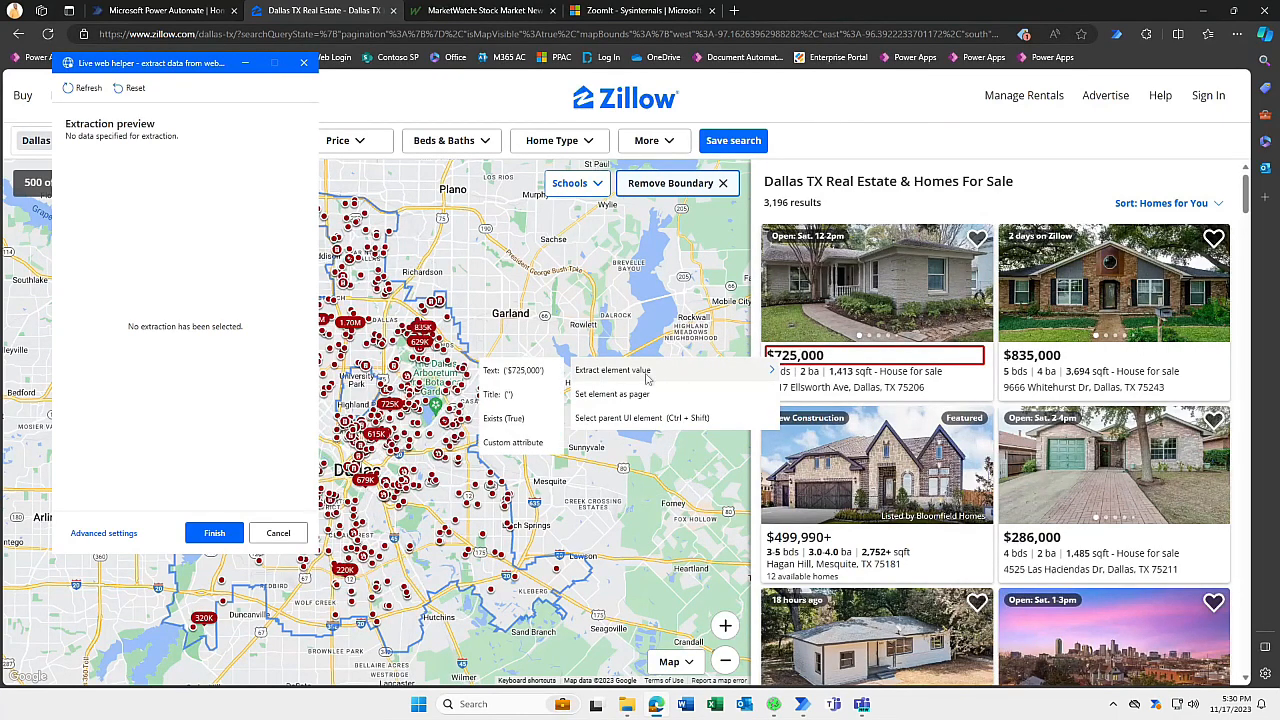
click(519, 373)
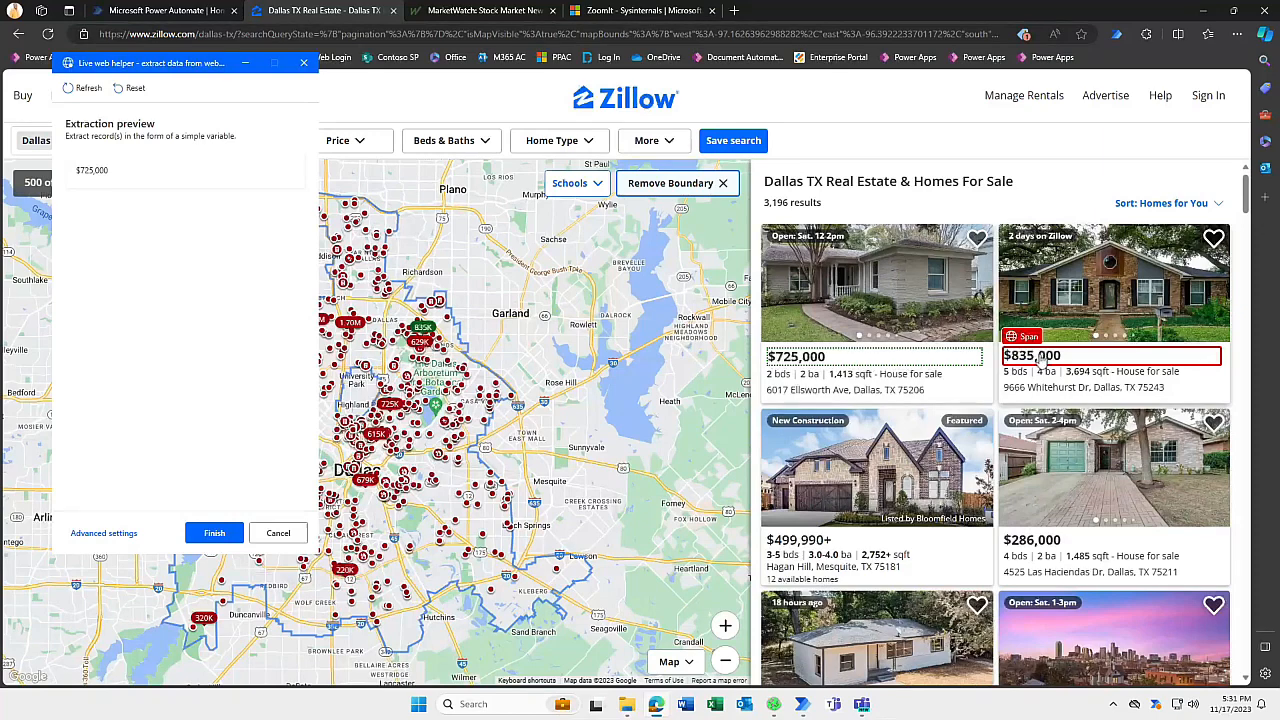
right_click(1041, 360)
mouse_move(953, 380)
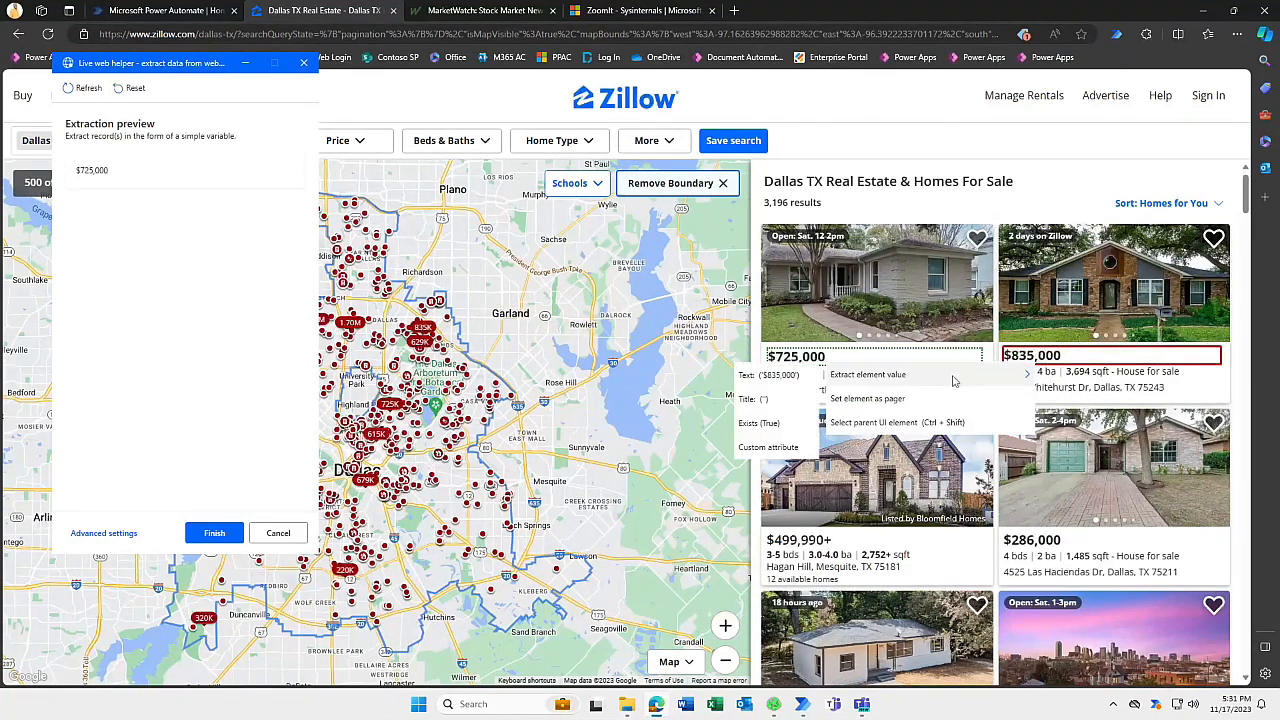
click(768, 375)
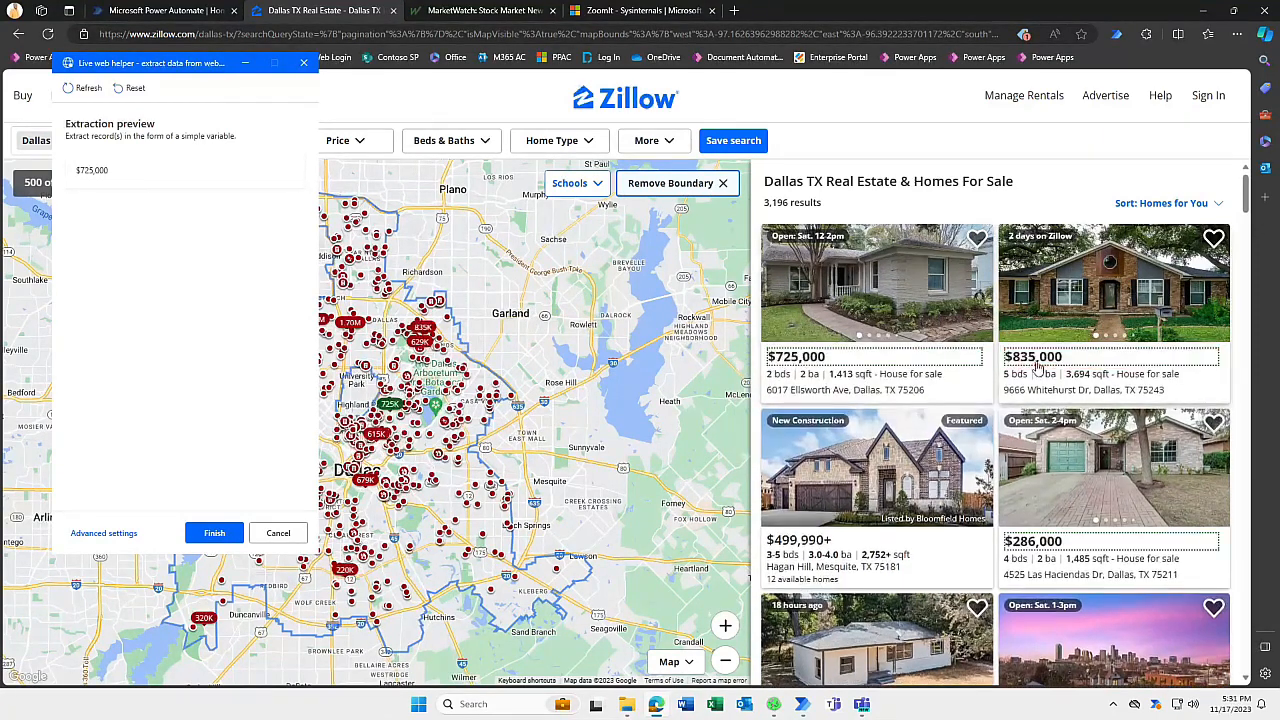
Review the extracted prices in the extraction preview and compare them with the listings on the Zillow page
scroll(246, 371, down, 3)
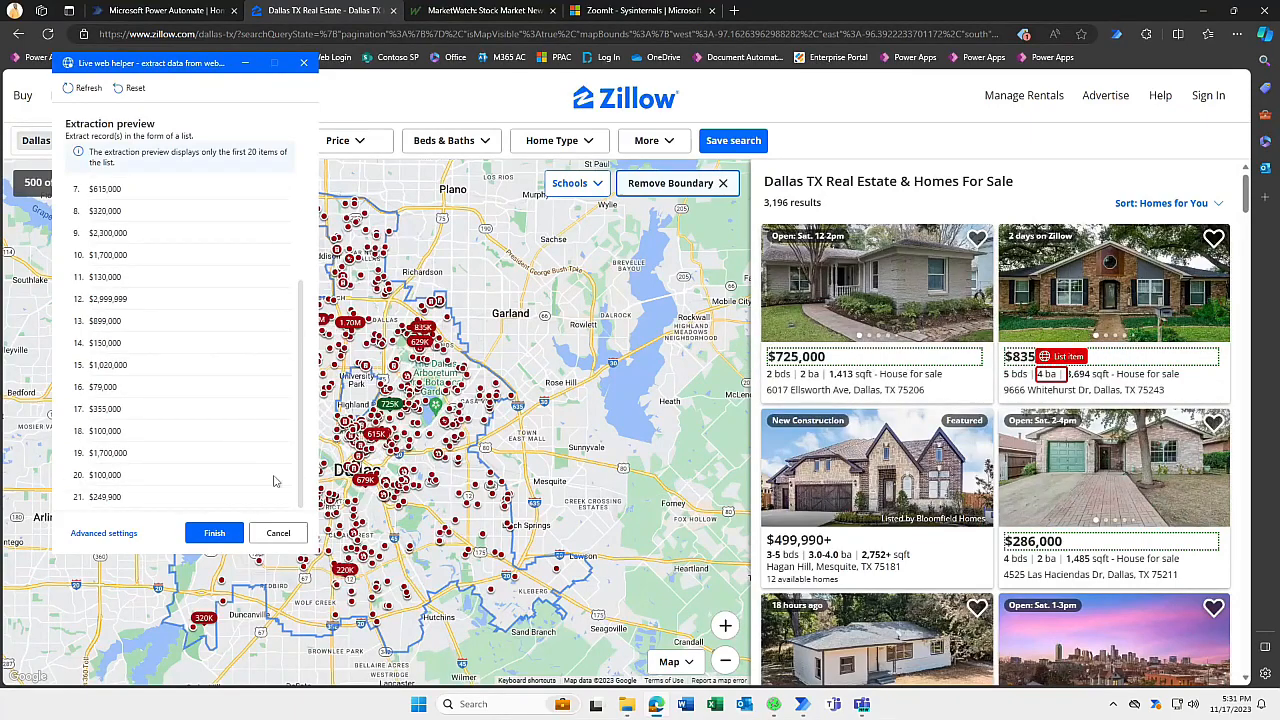
scroll(1028, 579, down, 5)
scroll(1050, 600, up, 4)
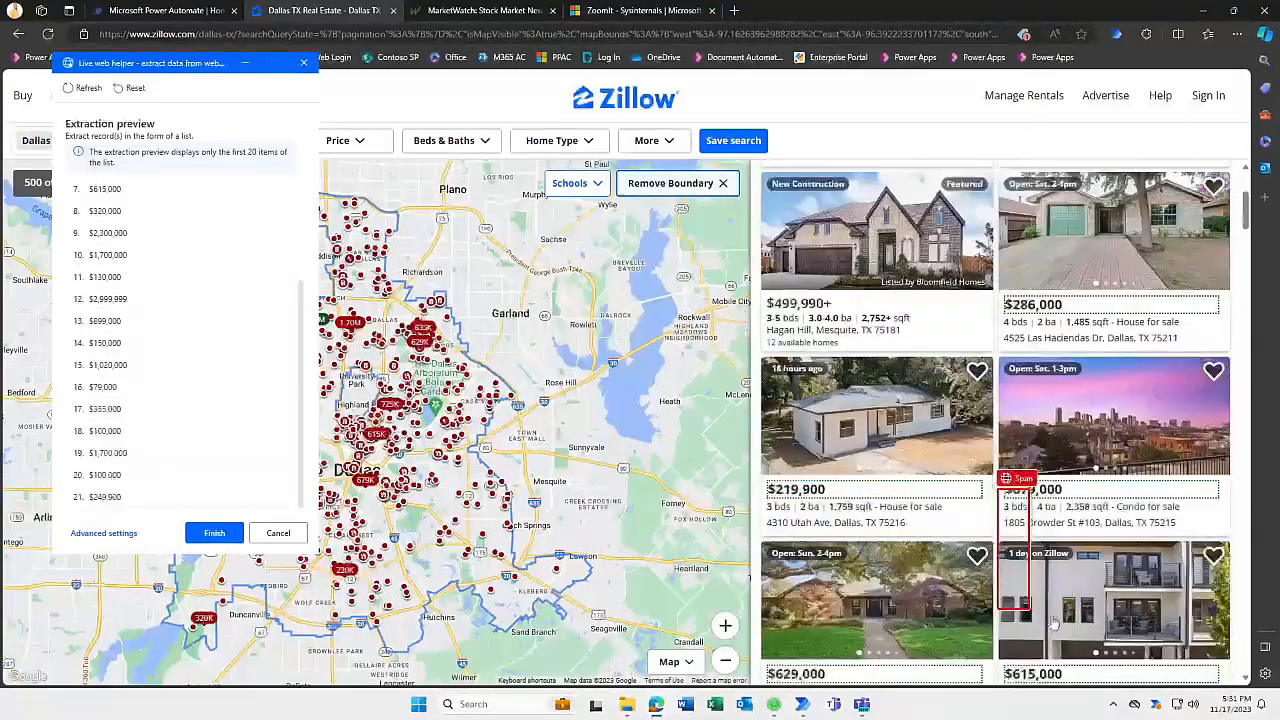
scroll(1052, 612, down, 10)
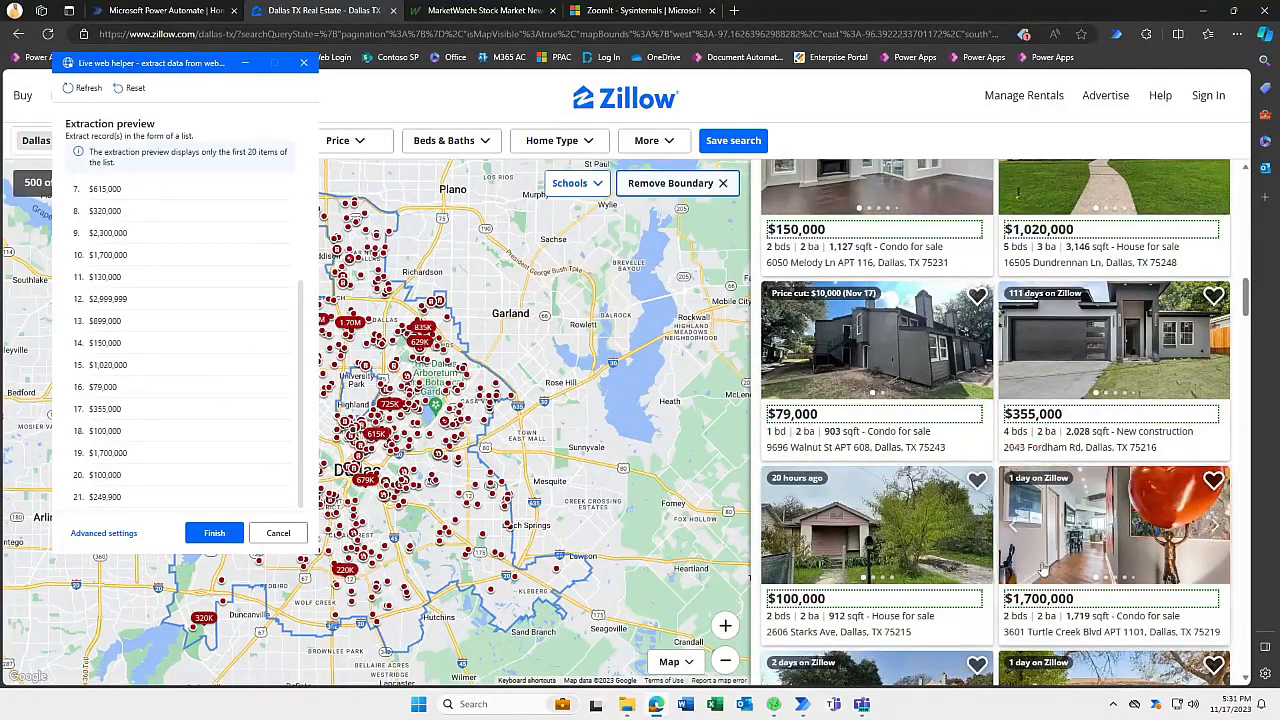
scroll(1017, 562, up, 5)
scroll(1017, 562, up, 5)
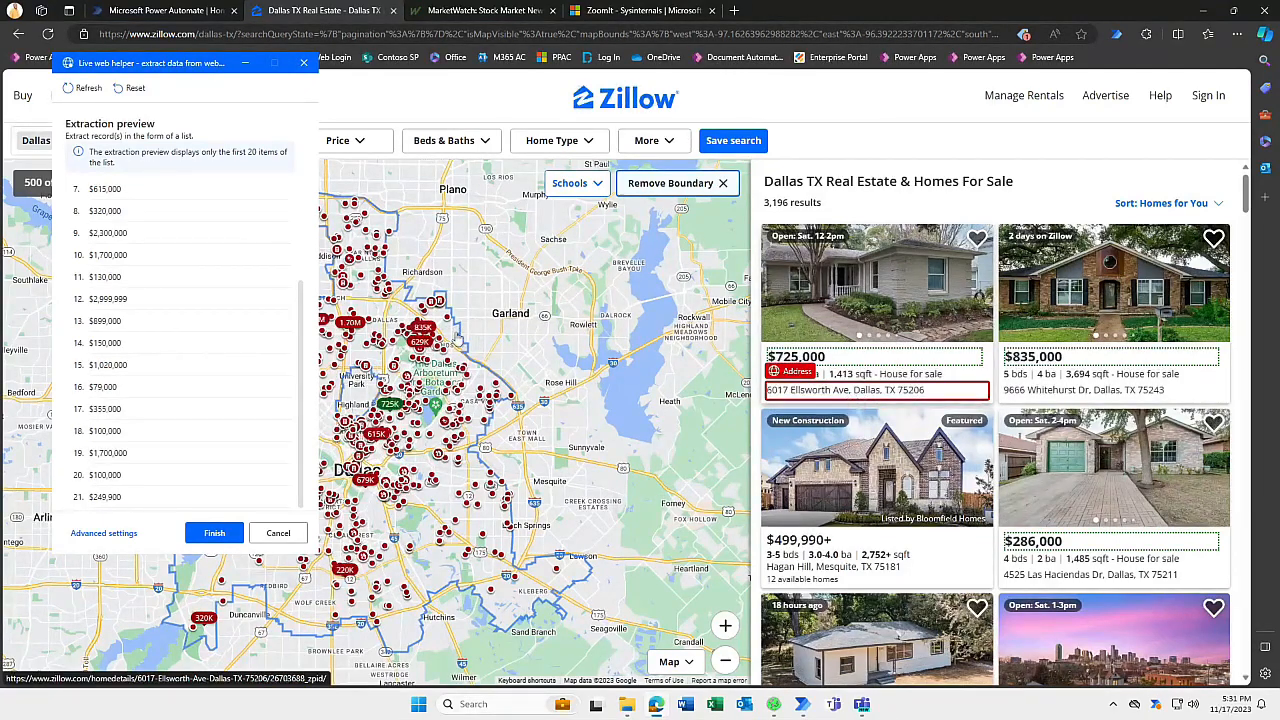
scroll(193, 378, up, 3)
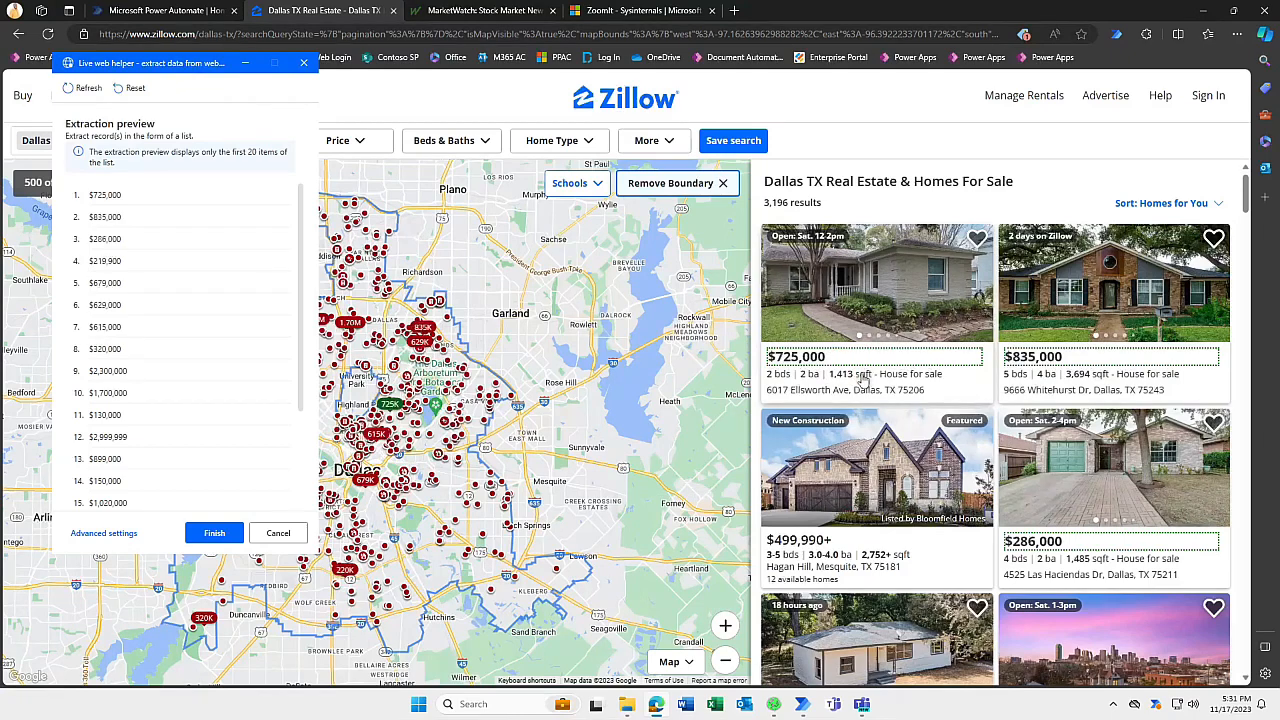
Extract the first listing's address text as a second column and review the two-column preview
right_click(807, 404)
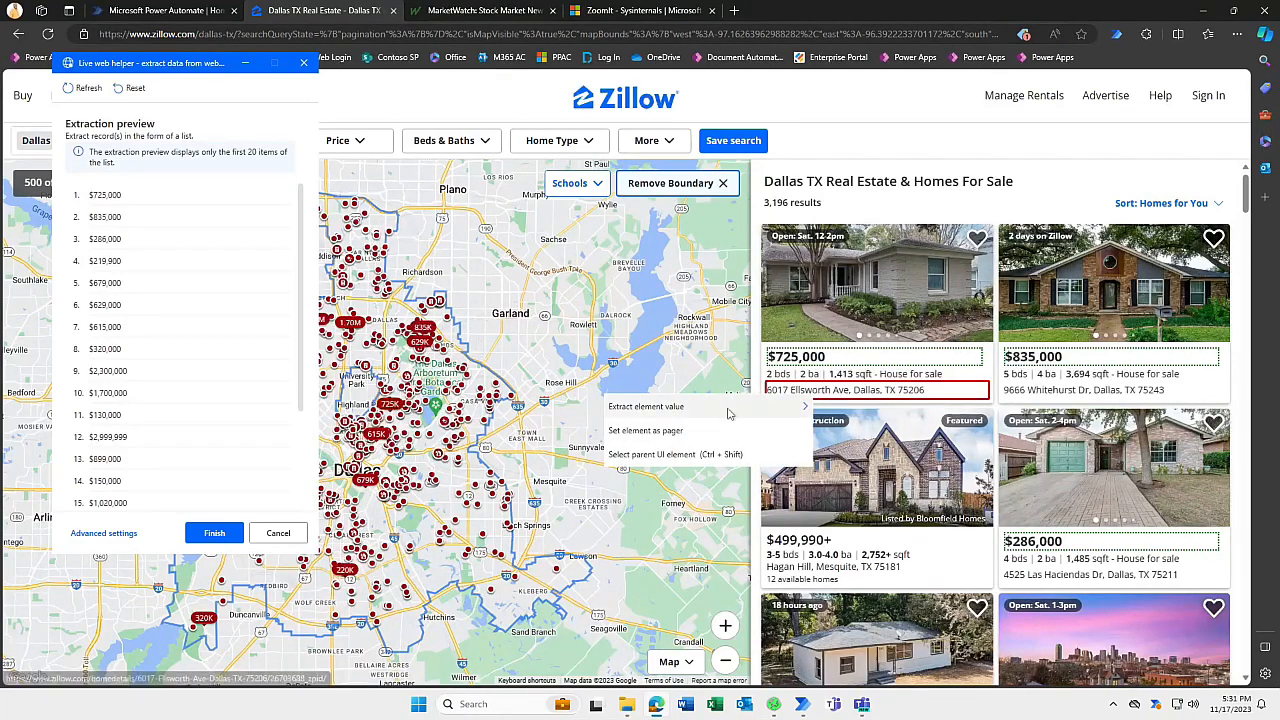
mouse_move(732, 410)
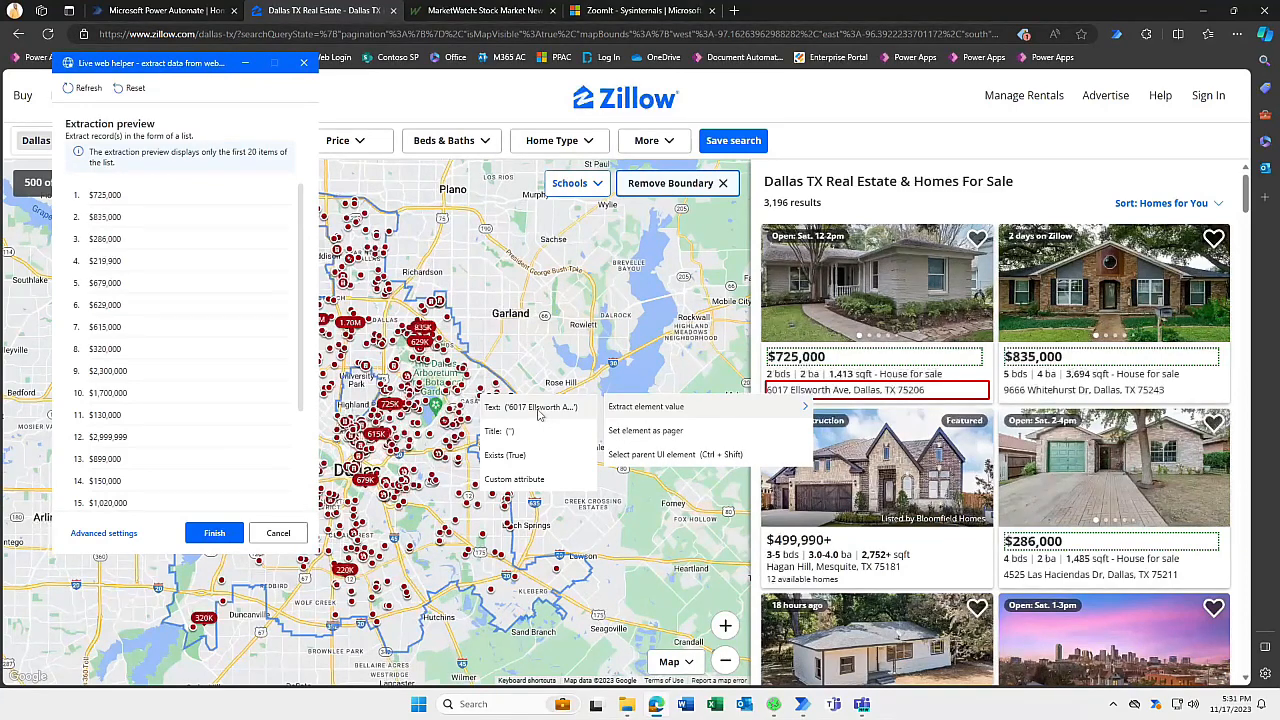
click(538, 408)
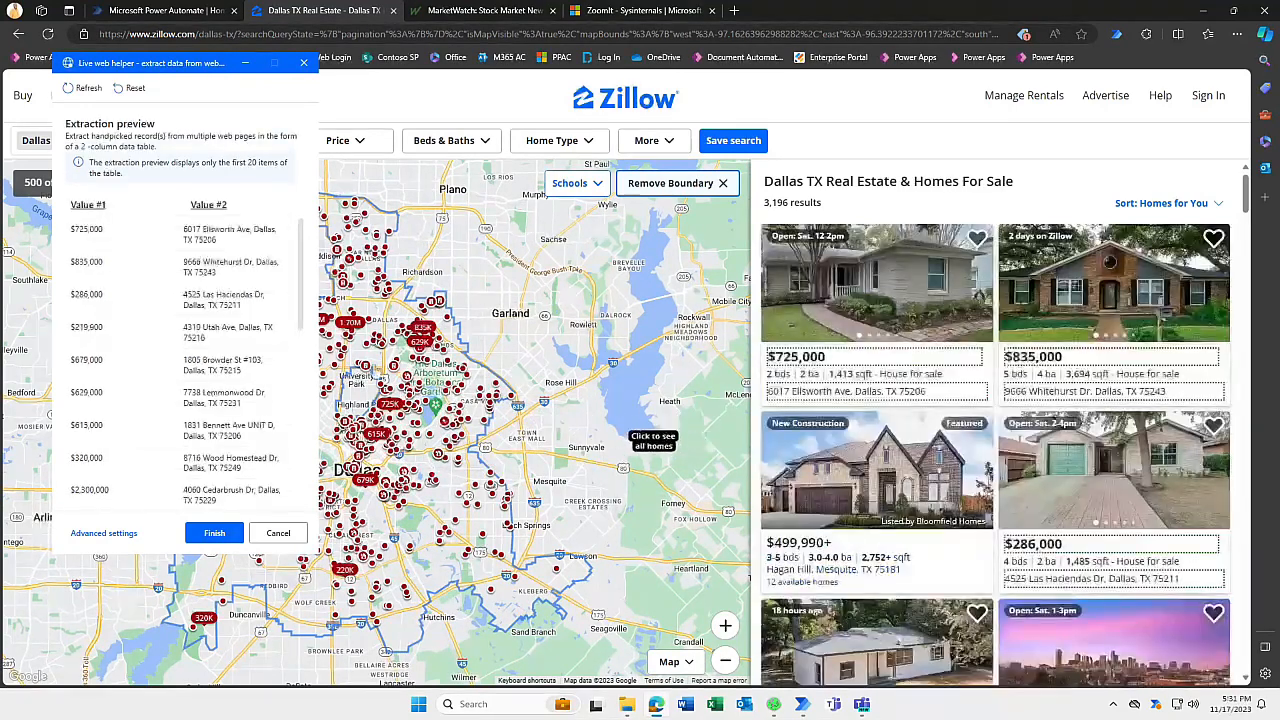
scroll(255, 271, down, 3)
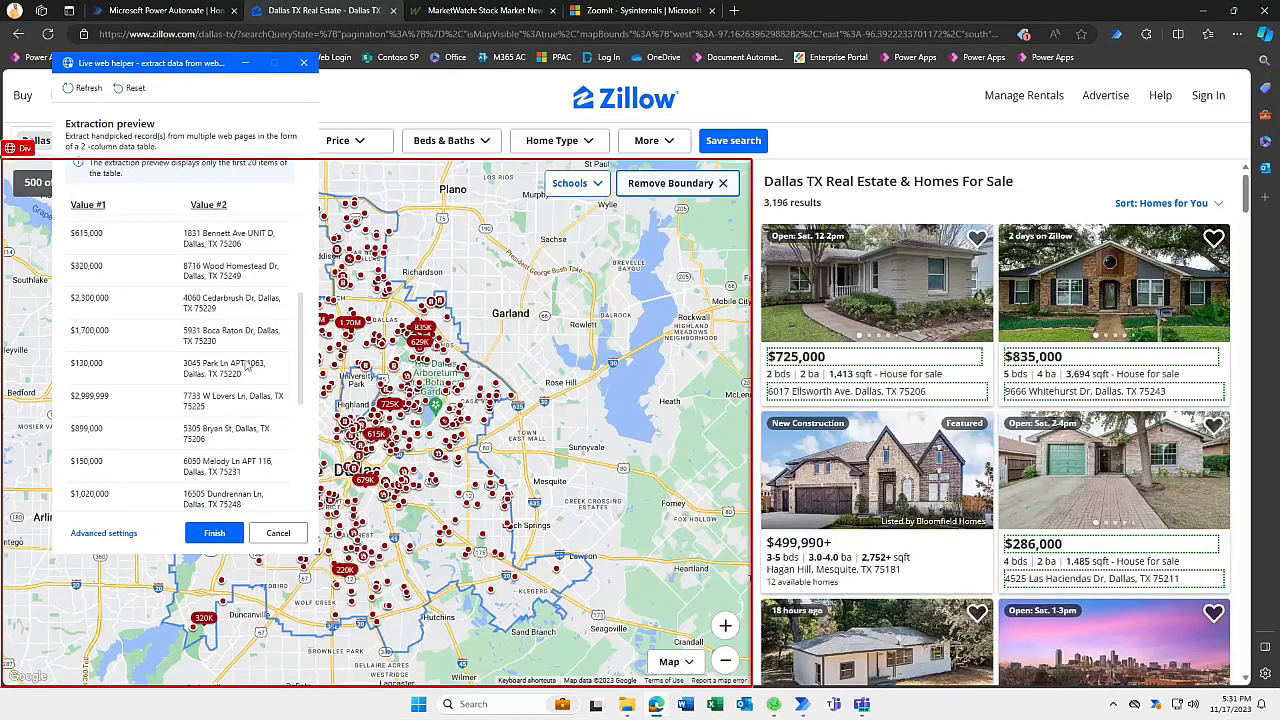
scroll(225, 424, up, 4)
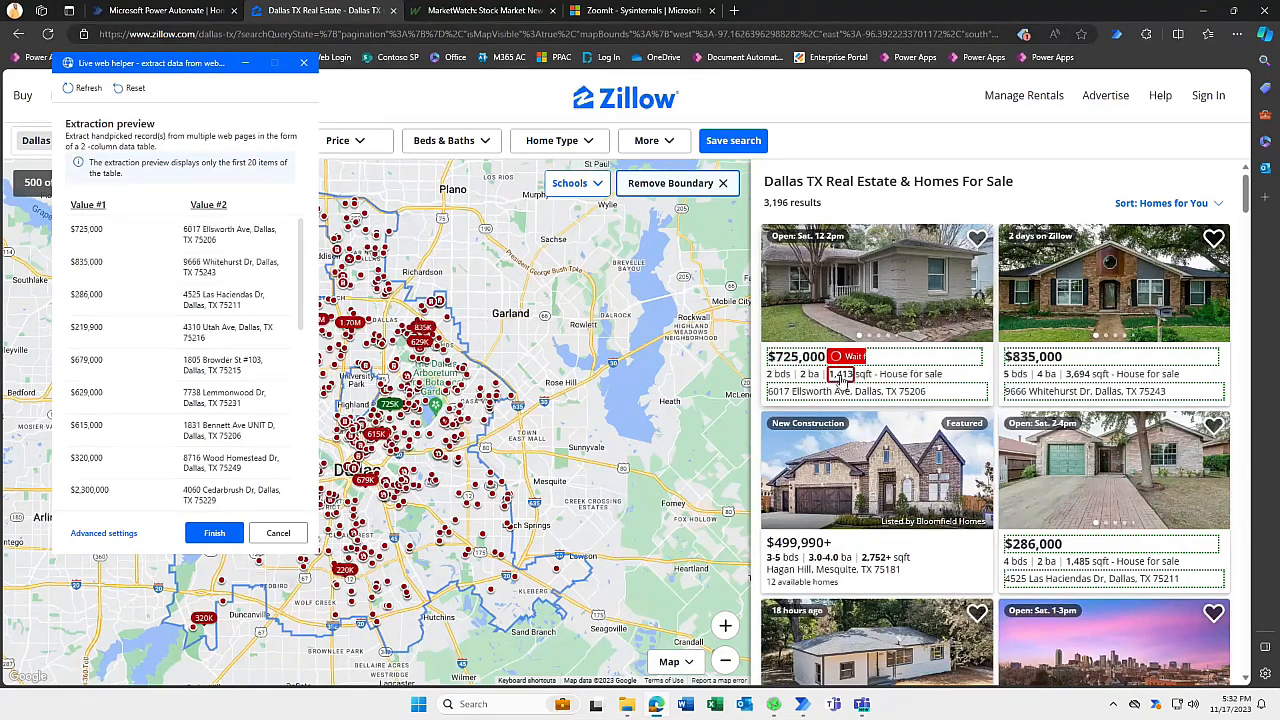
Extract the first listing's square footage text as a third column of the data table
right_click(841, 378)
mouse_move(724, 395)
click(572, 398)
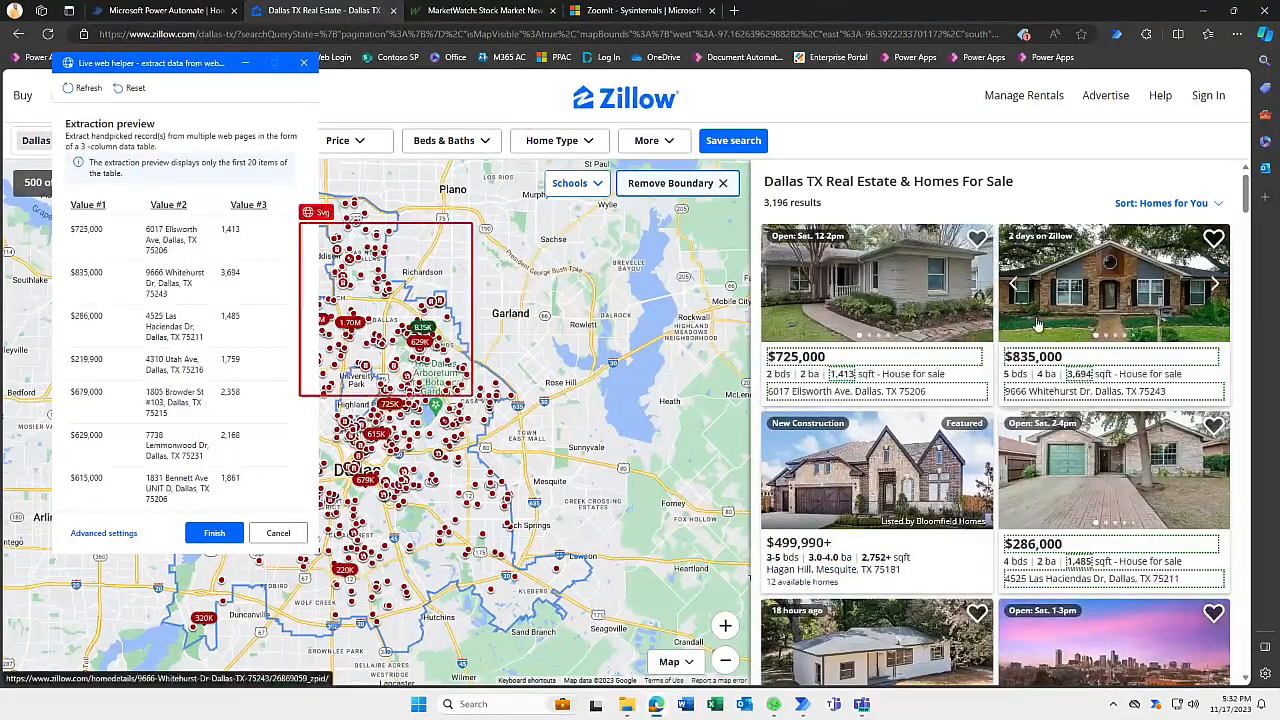
Look at the extraction options offered for the $499,990+ listing's price and the Manage Rentals link
right_click(828, 537)
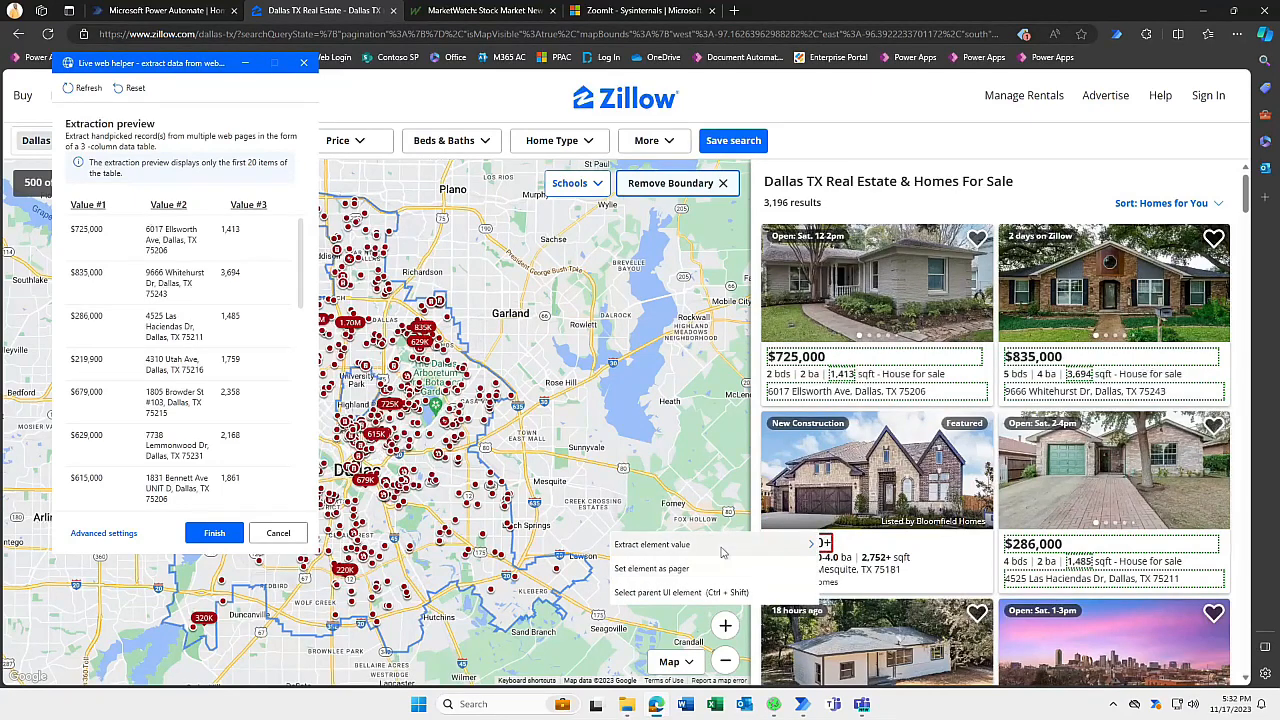
mouse_move(724, 552)
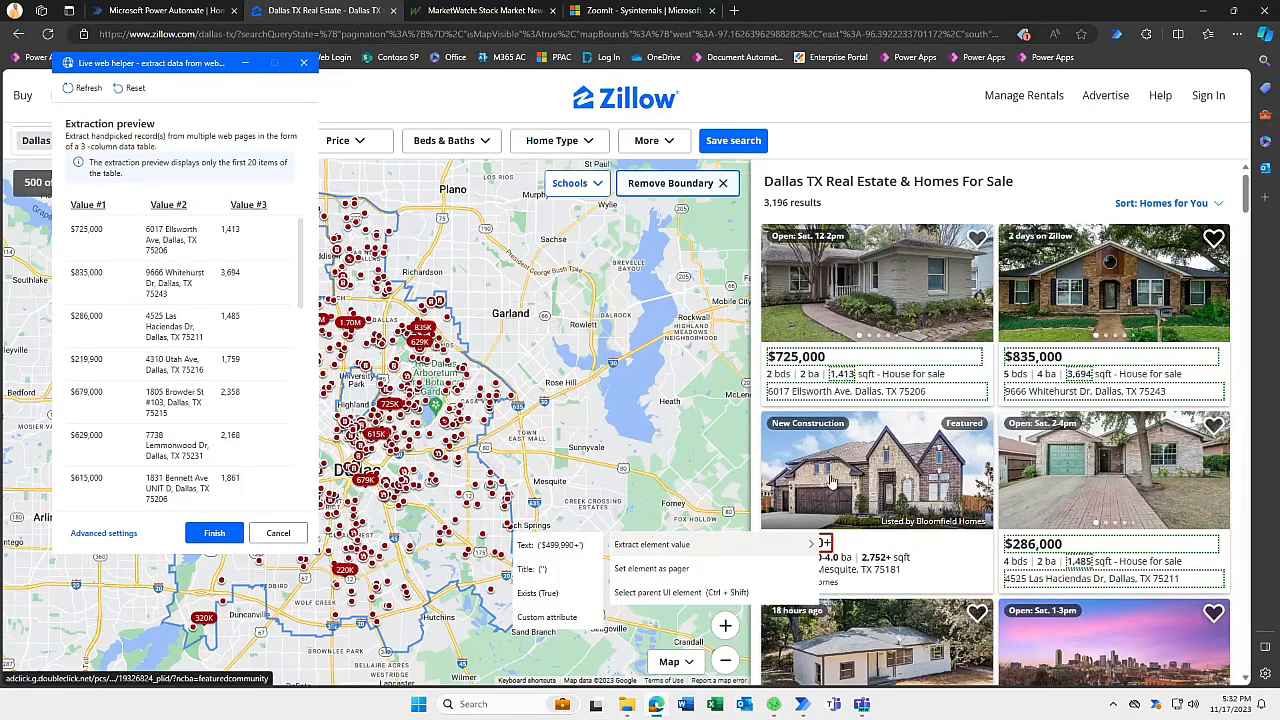
right_click(1024, 100)
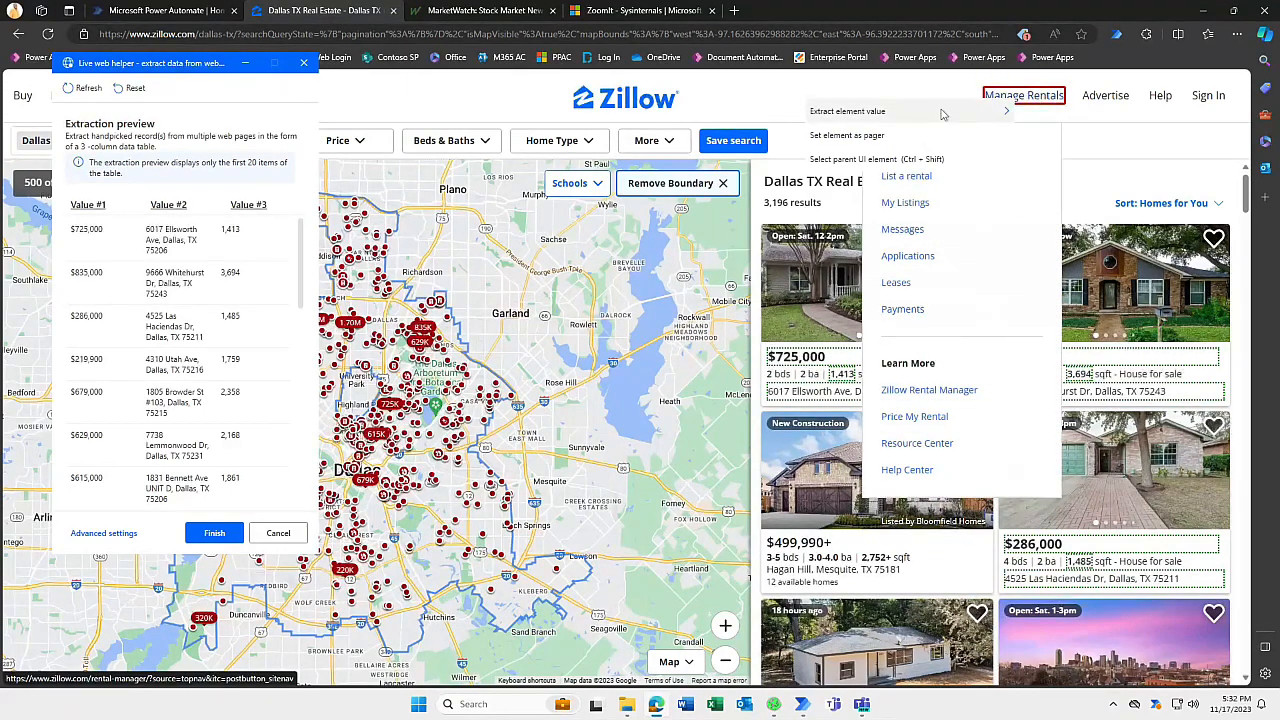
mouse_move(945, 112)
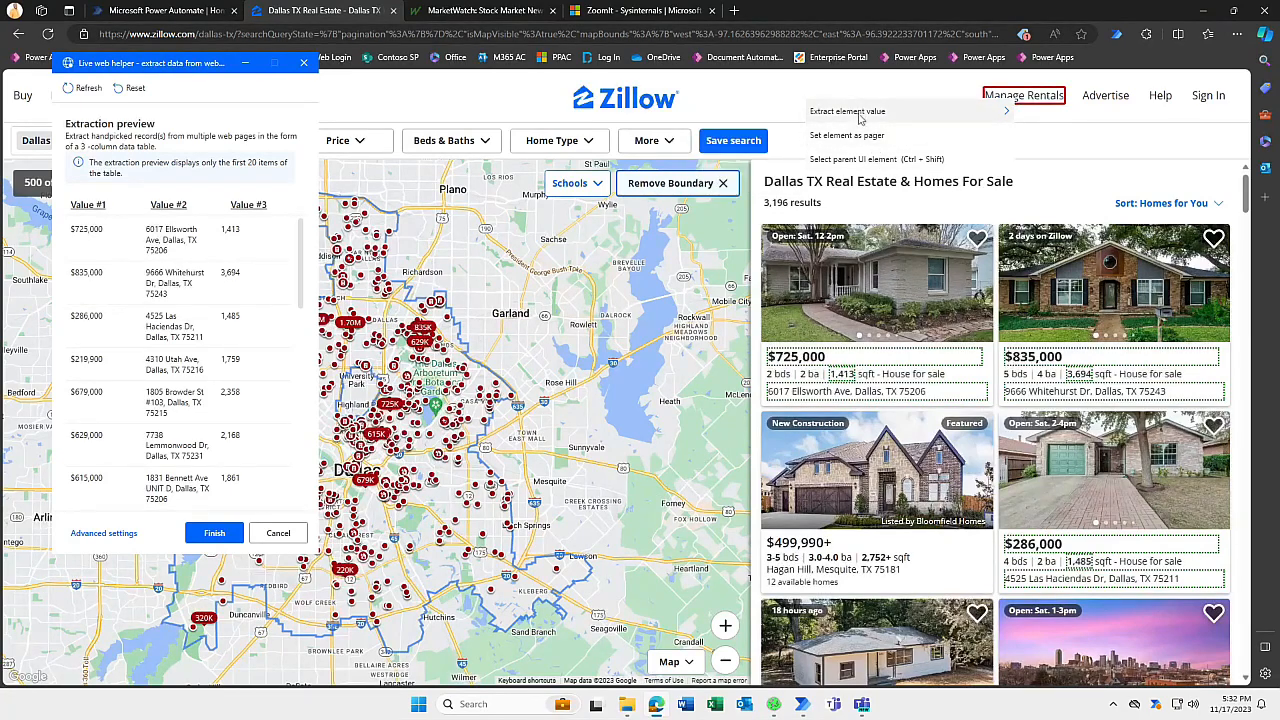
click(1134, 152)
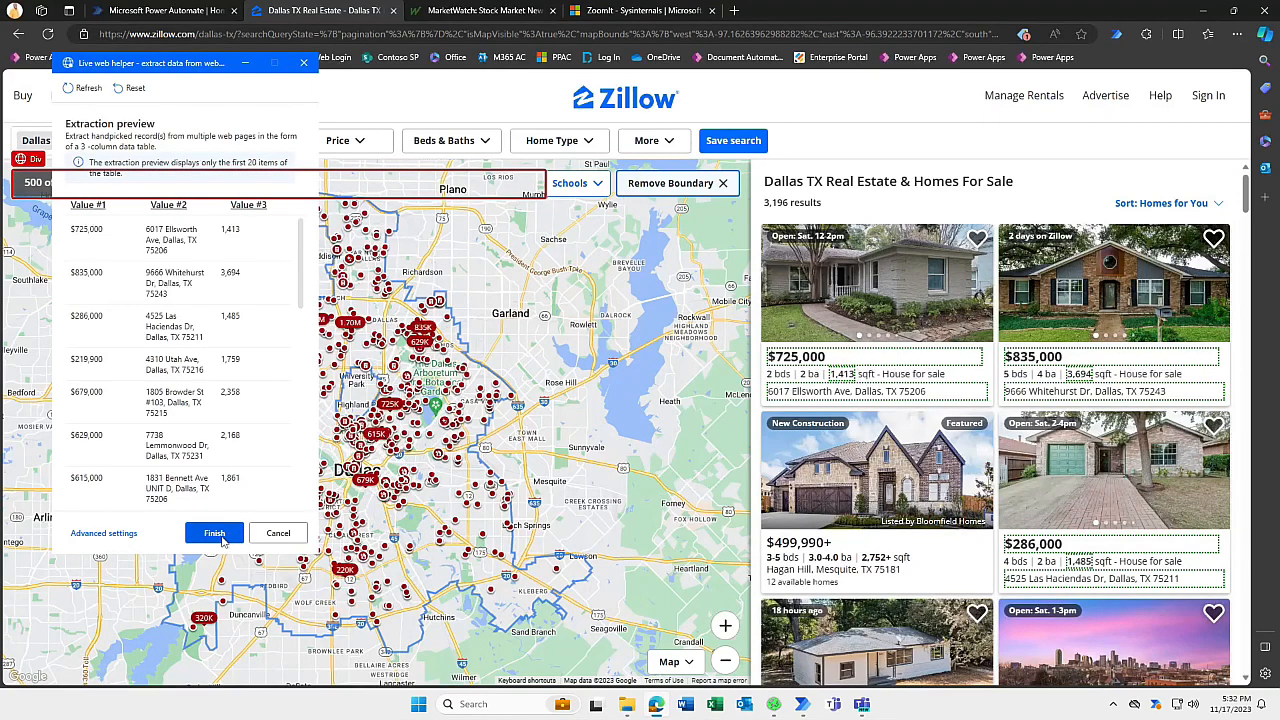
Finish the web extraction and save the Extract data from web page action with Excel spreadsheet as the store data mode
click(218, 539)
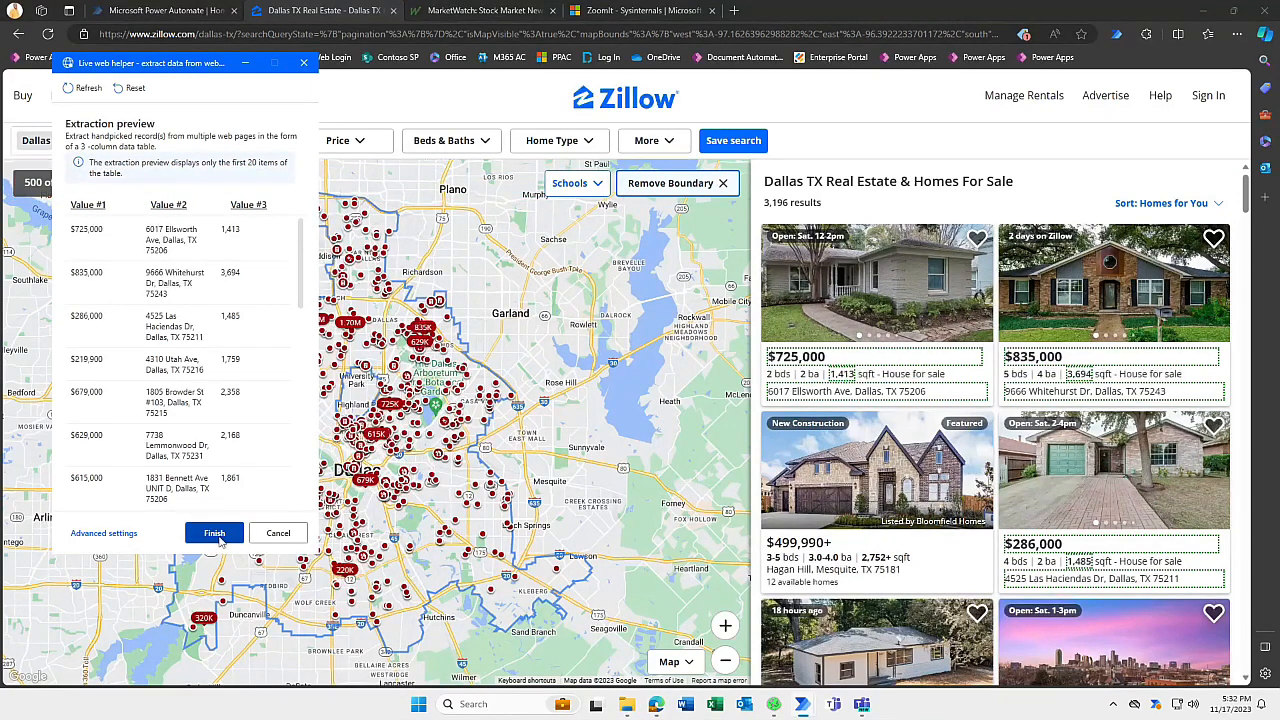
click(218, 537)
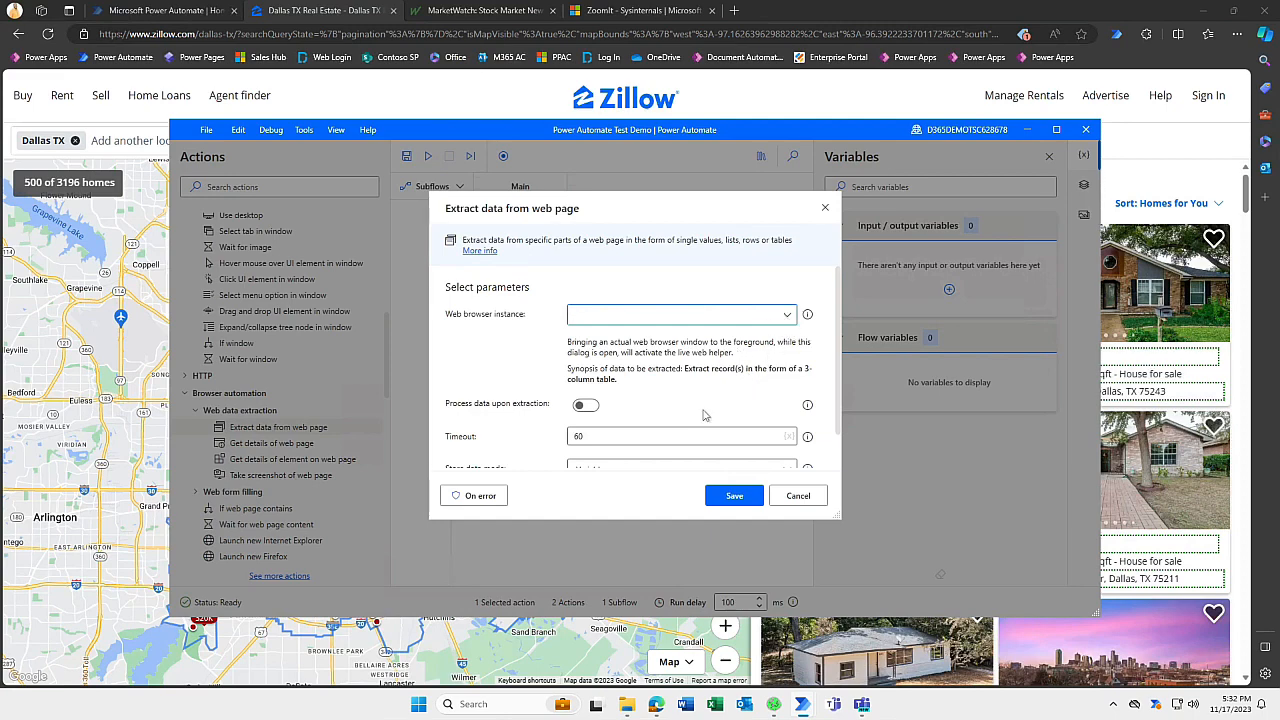
scroll(703, 414, down, 1)
click(785, 427)
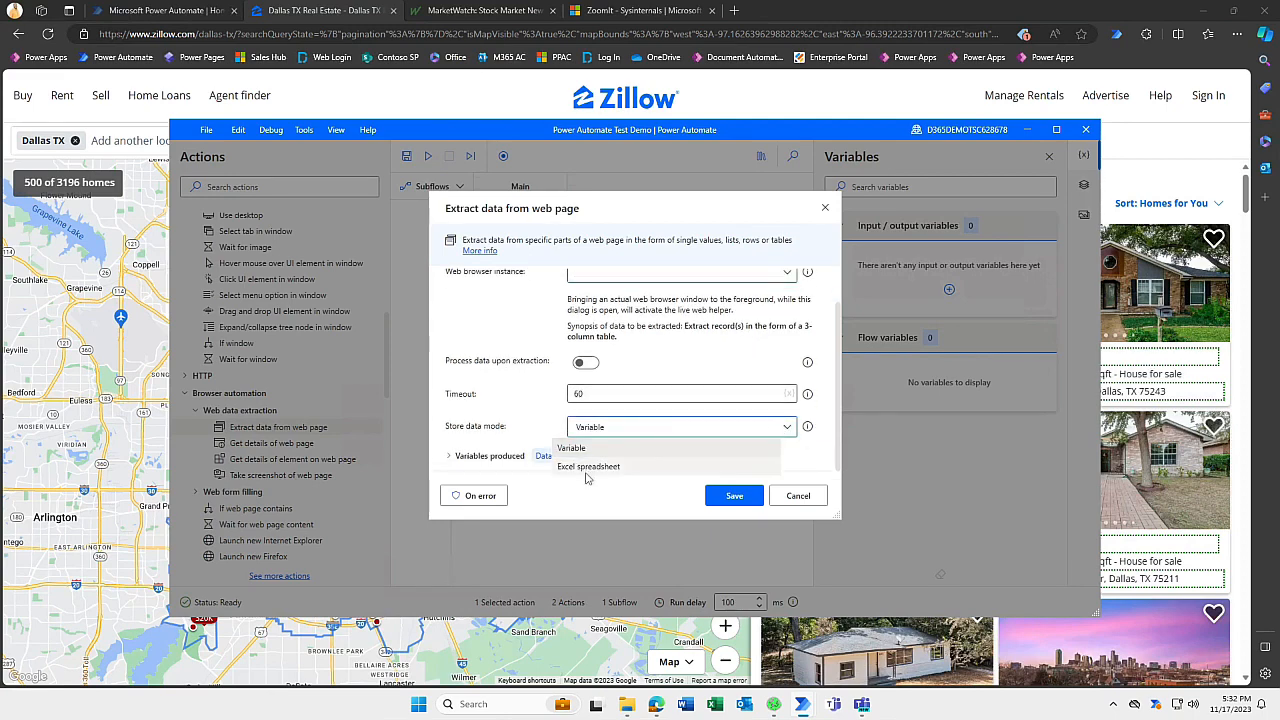
click(588, 470)
click(734, 495)
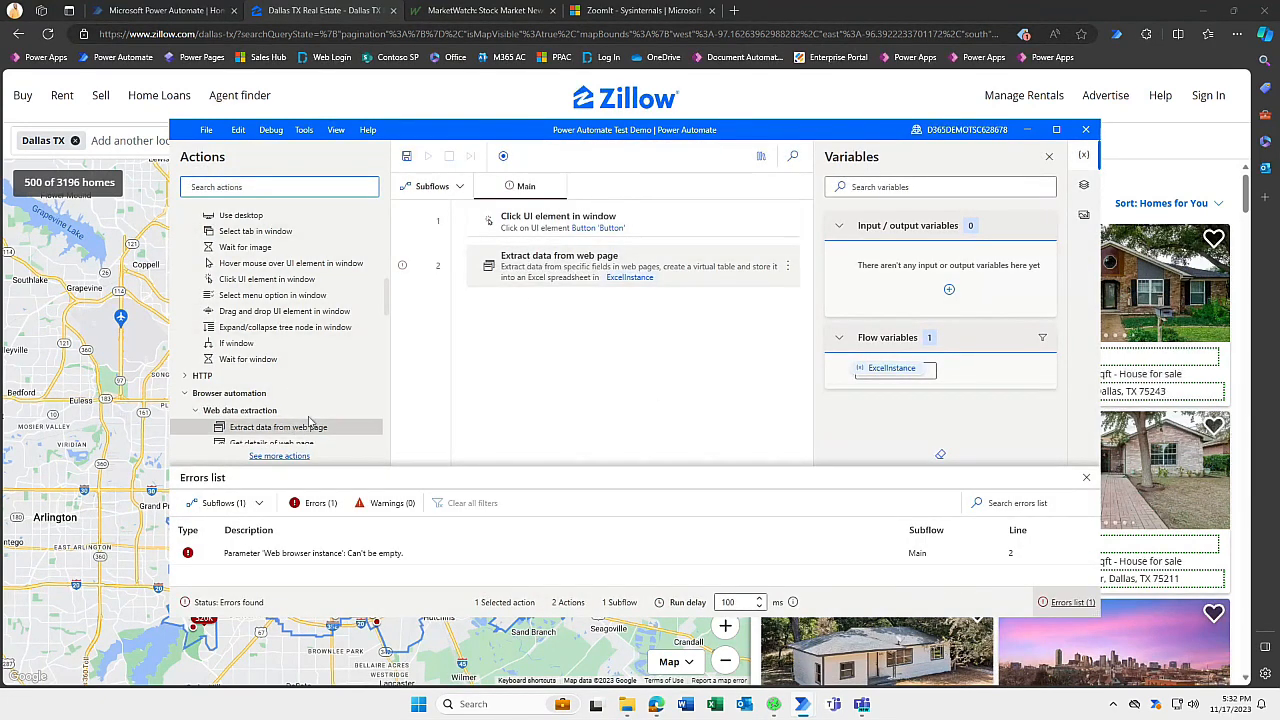
Add a Launch new Microsoft Edge action before the extraction, attached to the running tab titled "Dallas TX Real Estate - Dallas TX Homes For Sale | Zillow"
scroll(265, 395, down, 3)
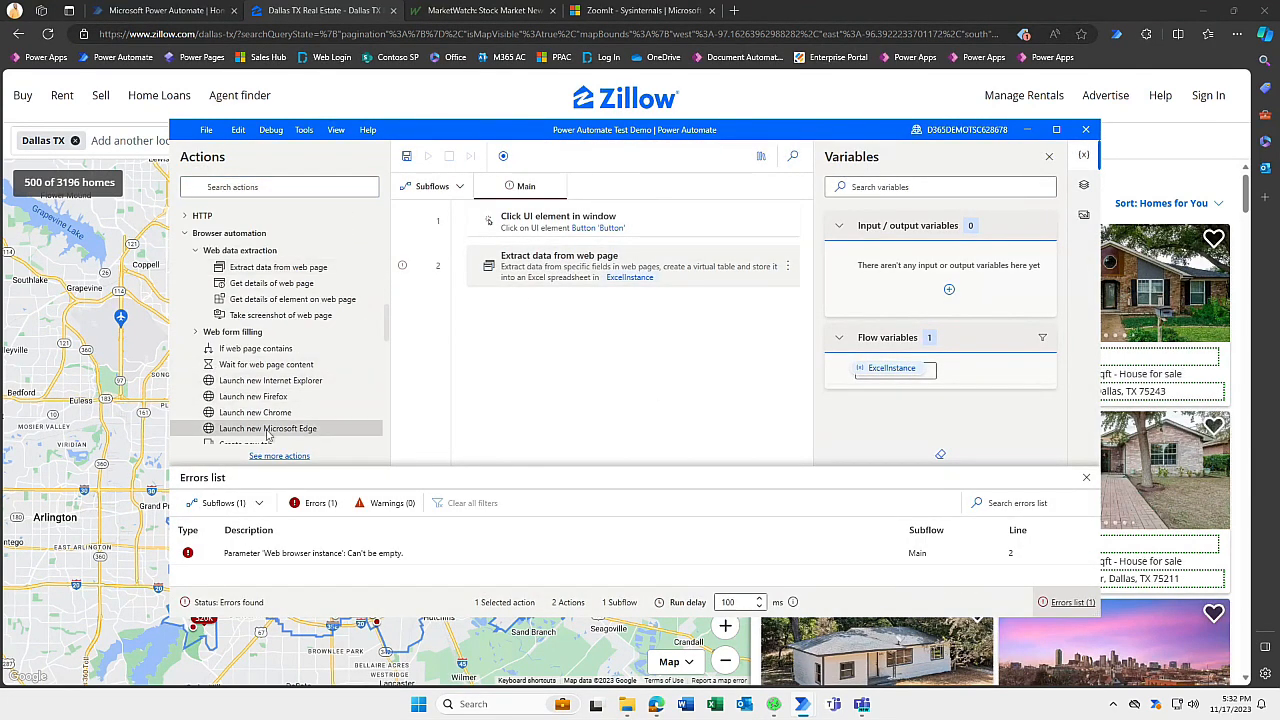
drag(305, 430, 590, 252)
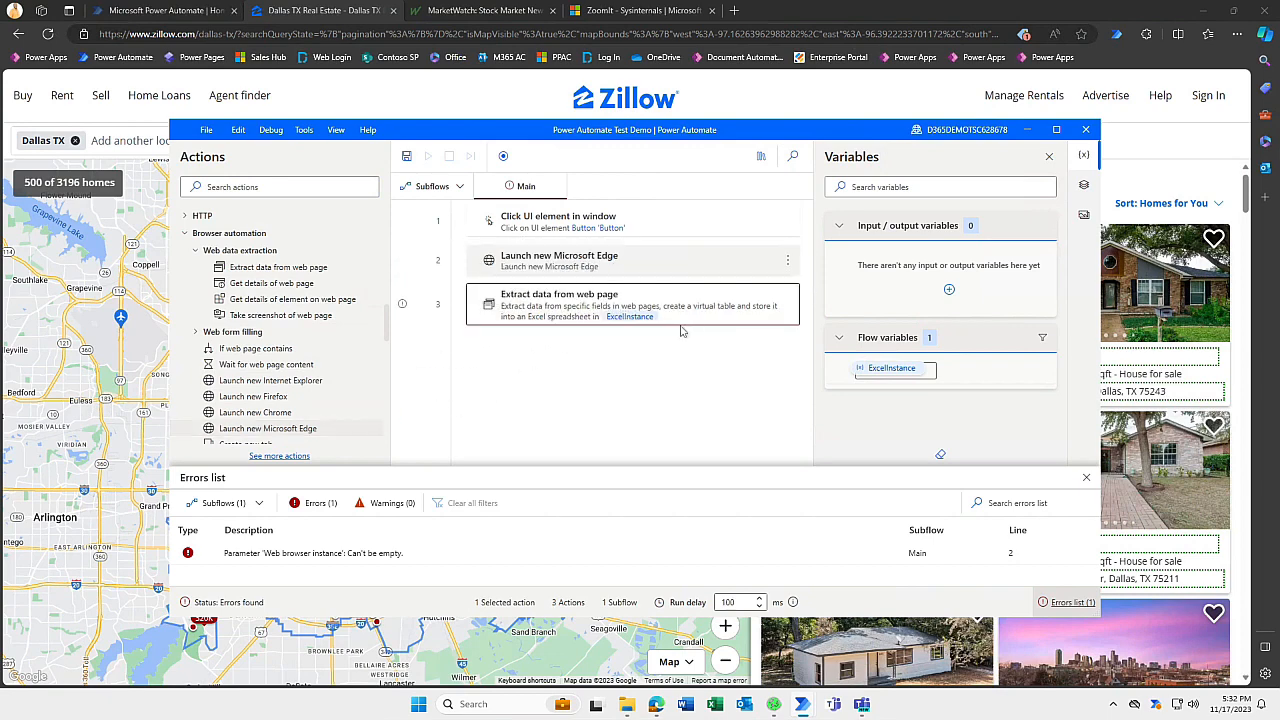
click(700, 321)
click(607, 362)
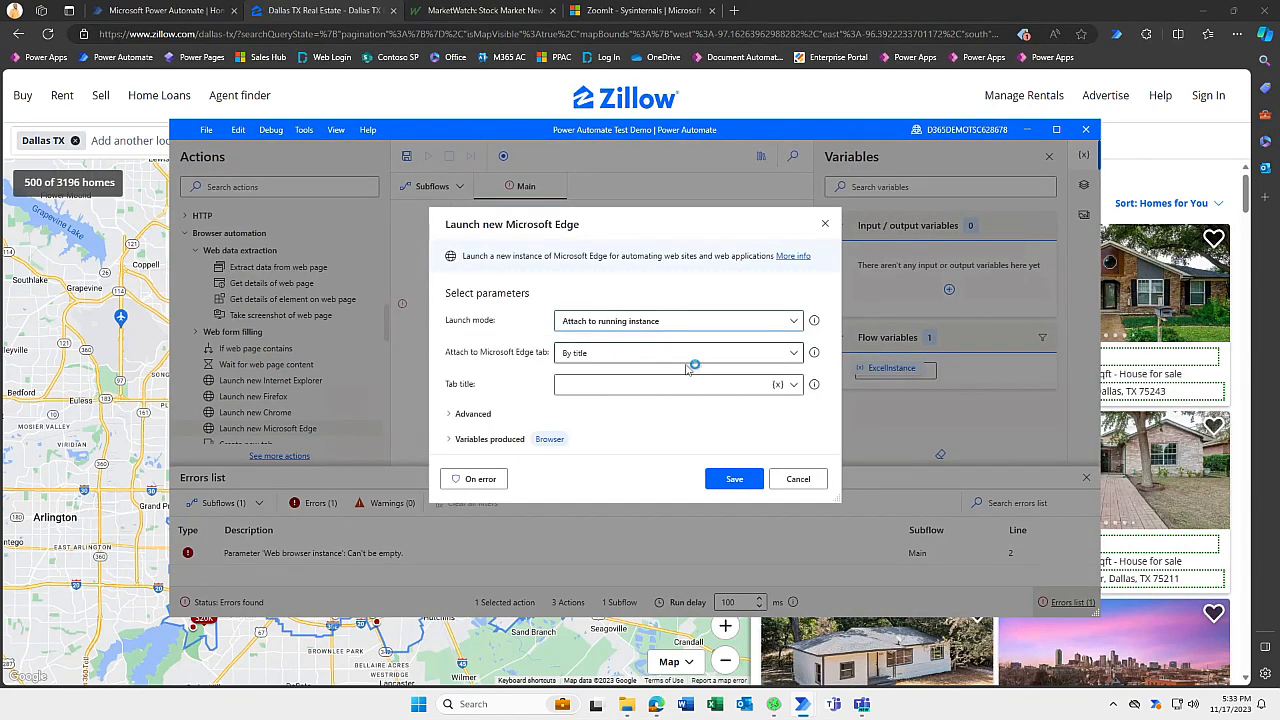
click(795, 384)
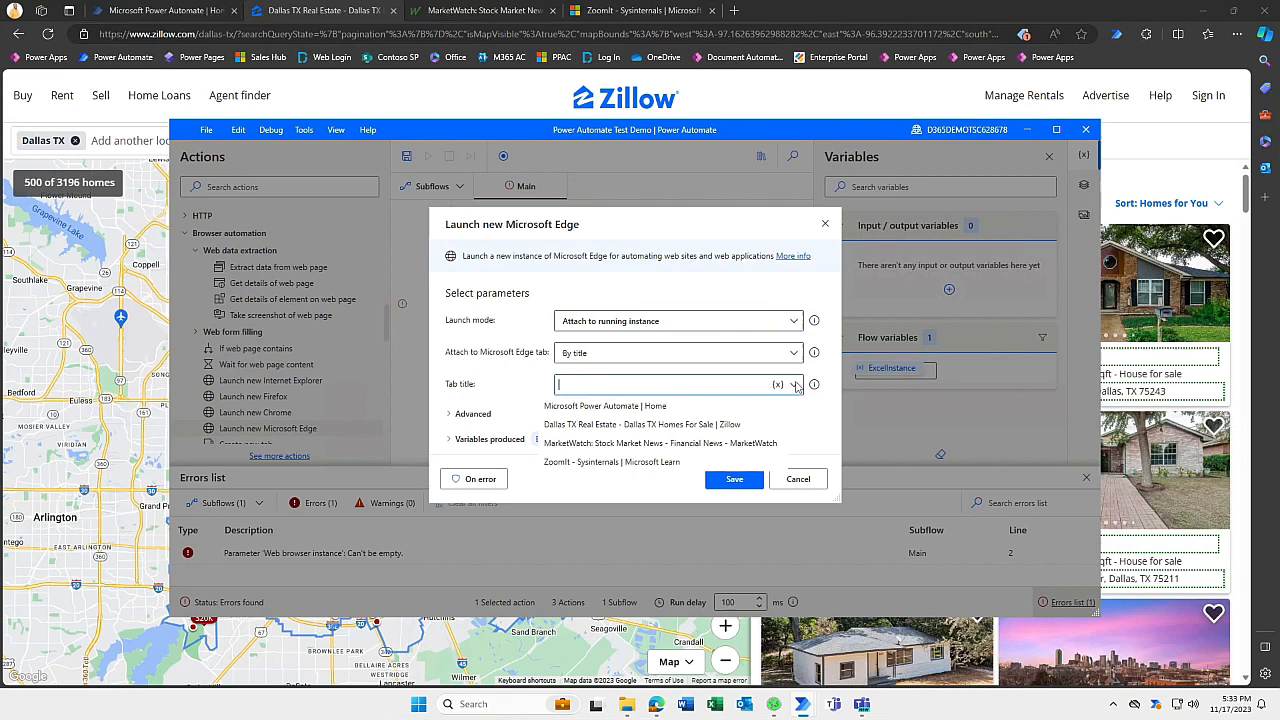
click(627, 427)
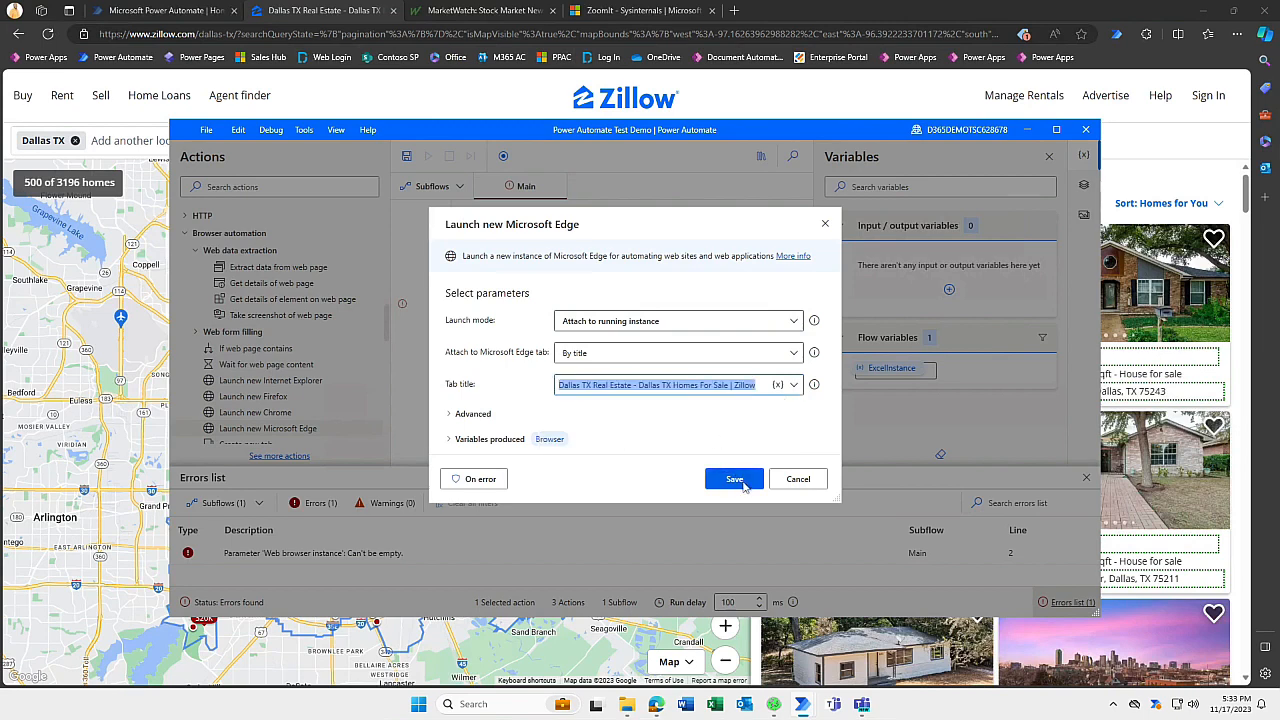
click(743, 482)
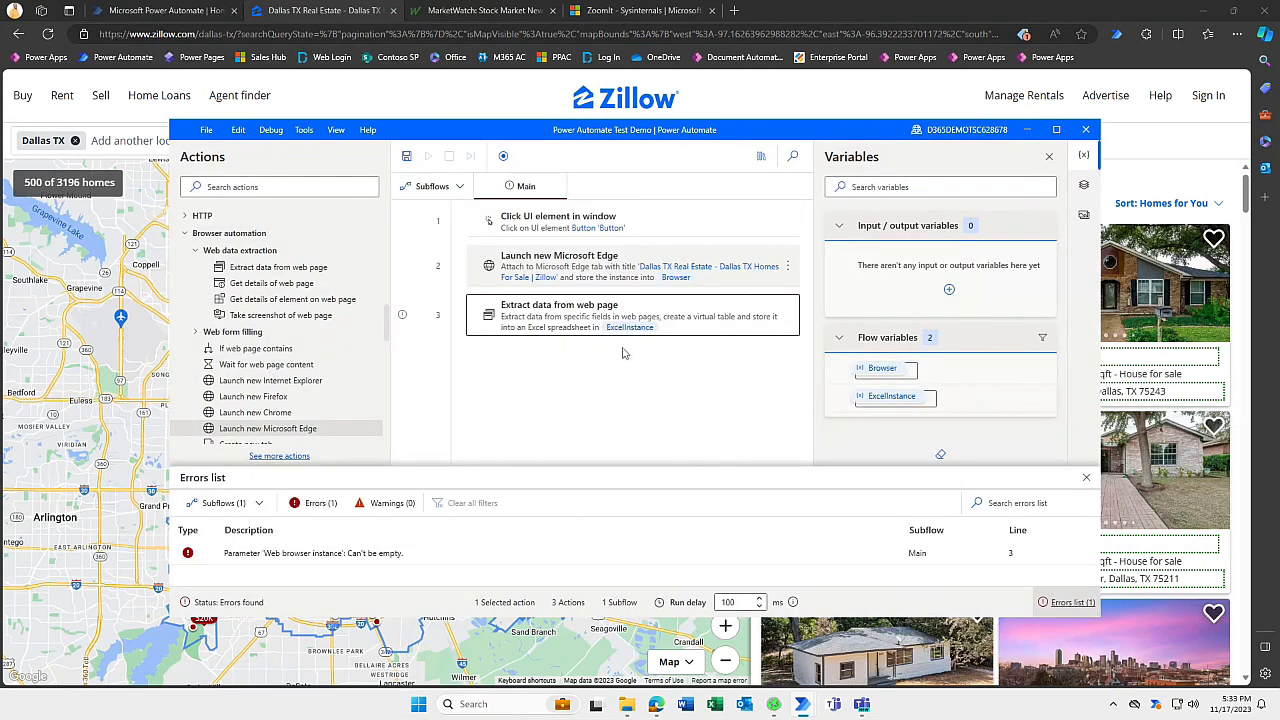
Set the web browser instance of the Extract data from web page action to %Browser% and save it
double_click(645, 316)
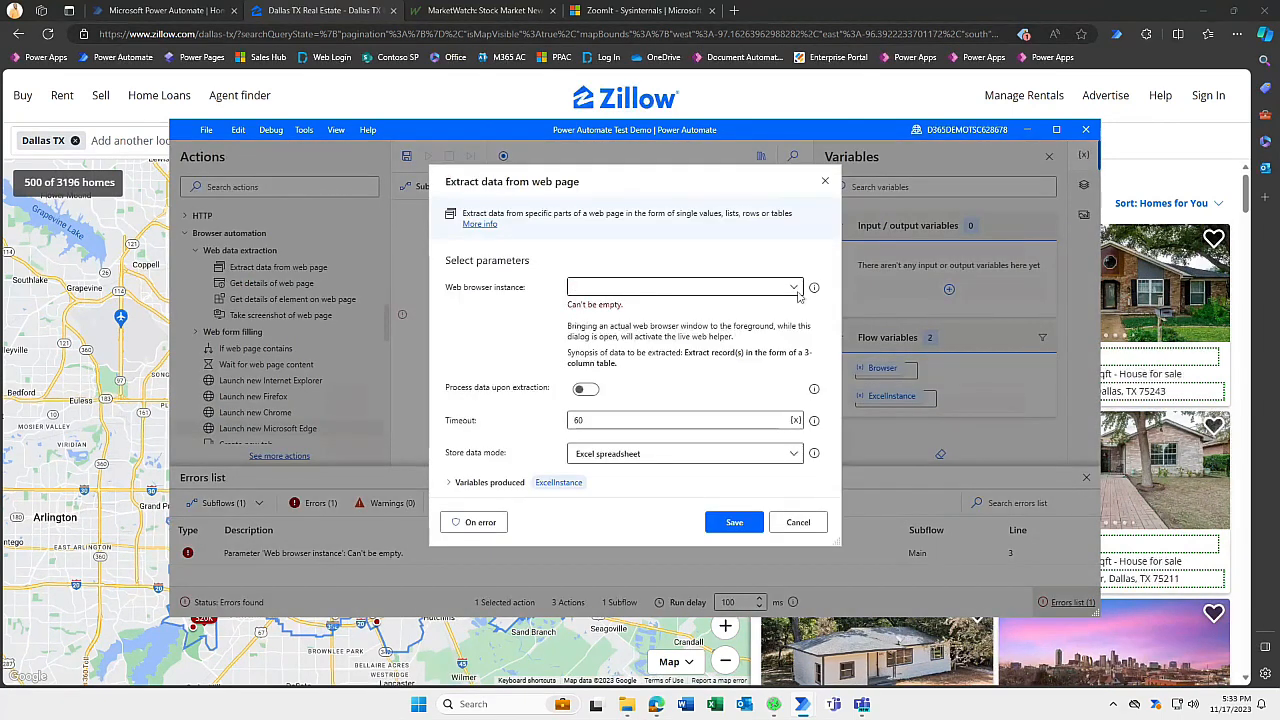
click(795, 288)
click(680, 307)
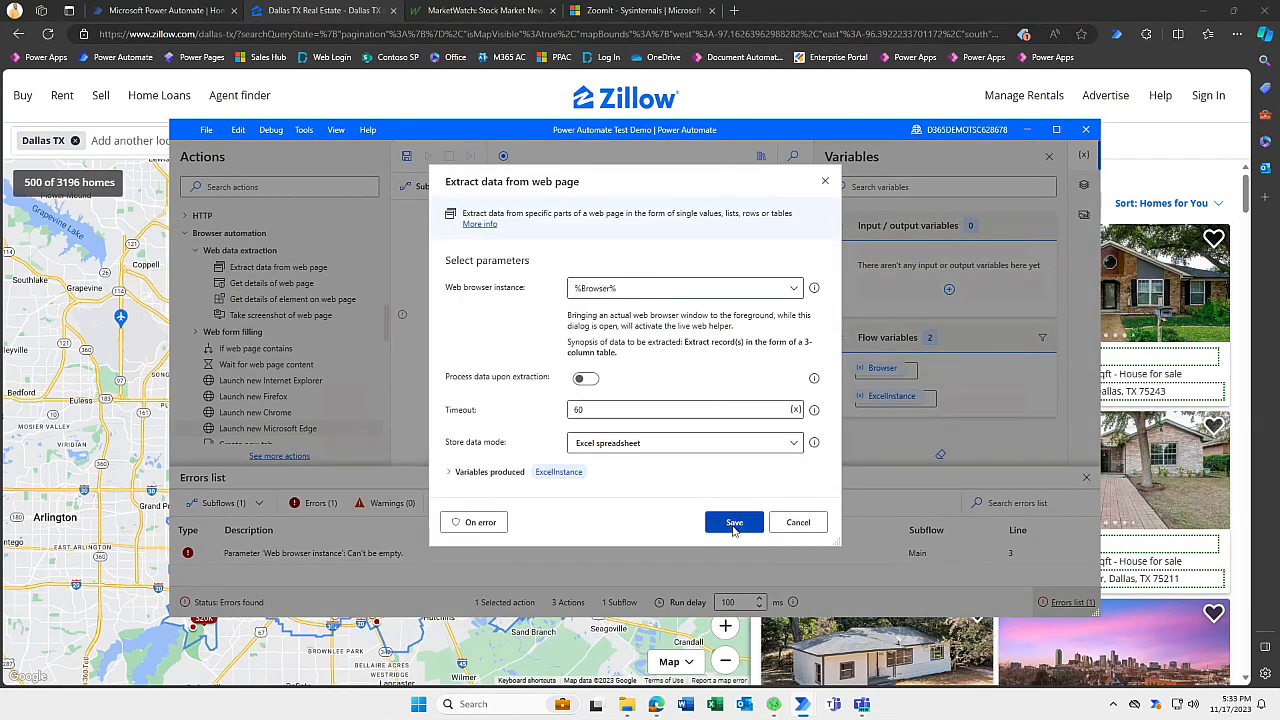
click(734, 523)
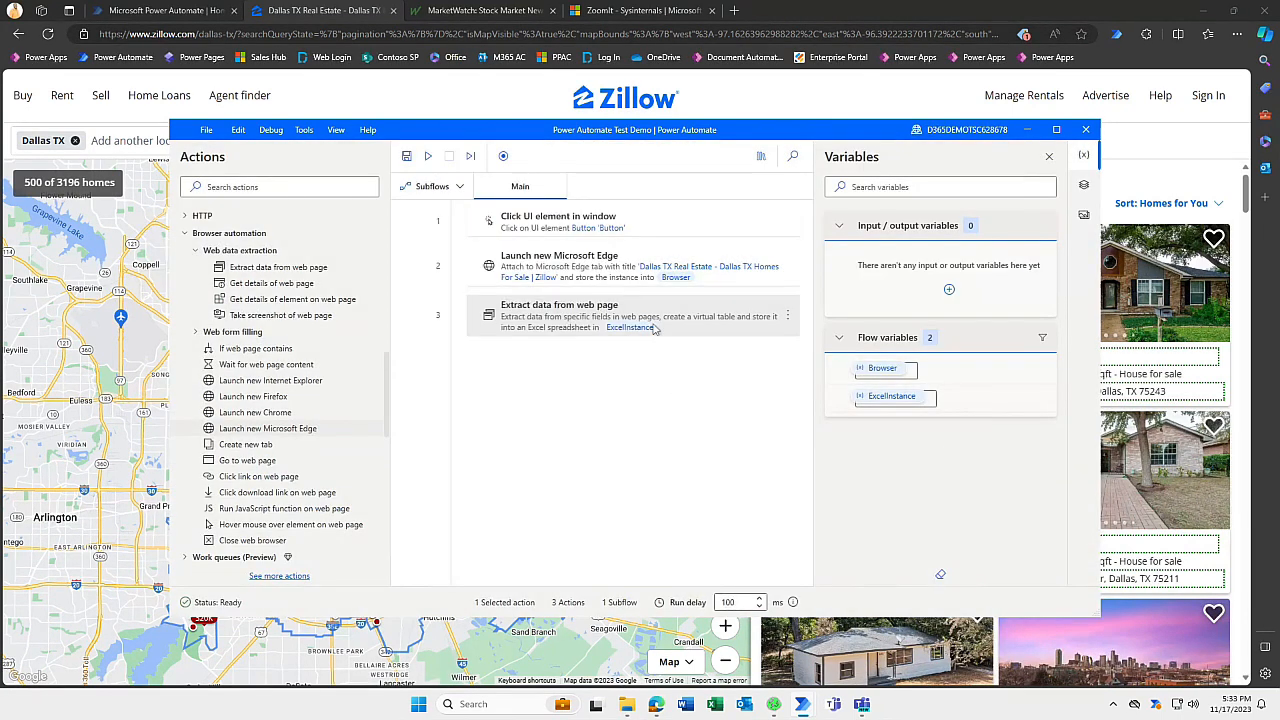
Run the flow from the Launch new Microsoft Edge action and bring up the Excel workbook holding the extracted data
right_click(524, 270)
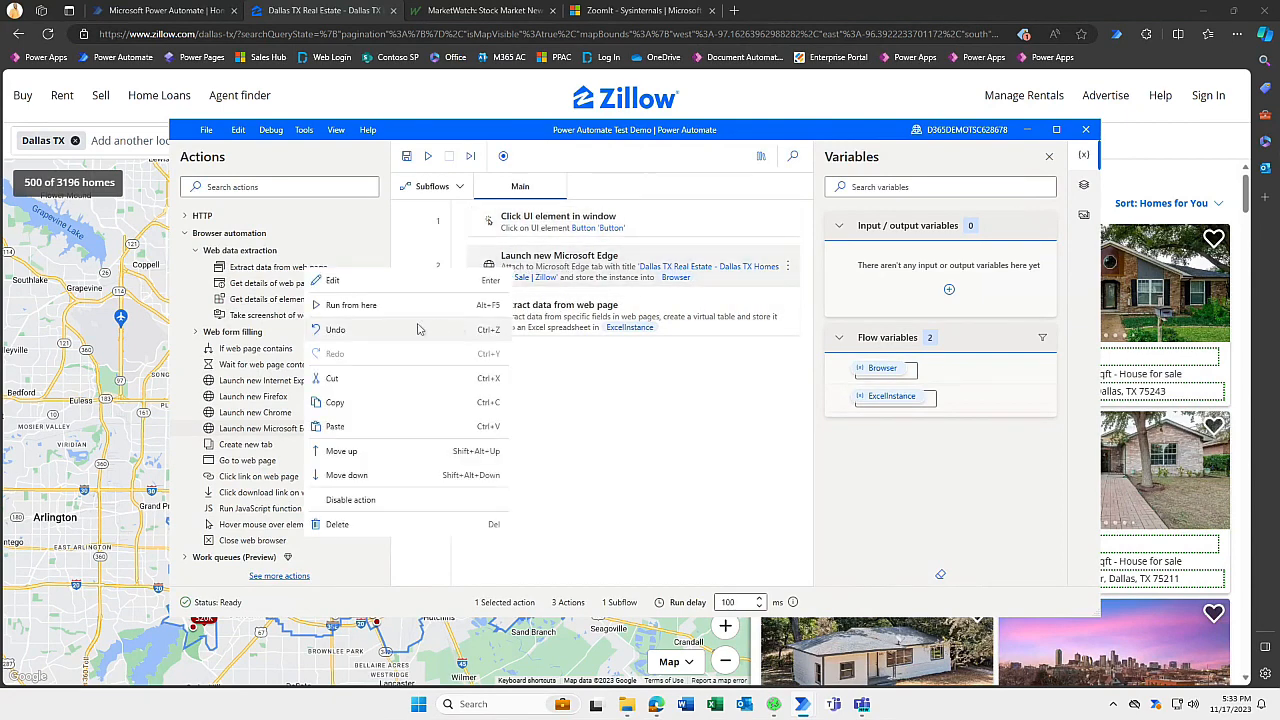
click(405, 304)
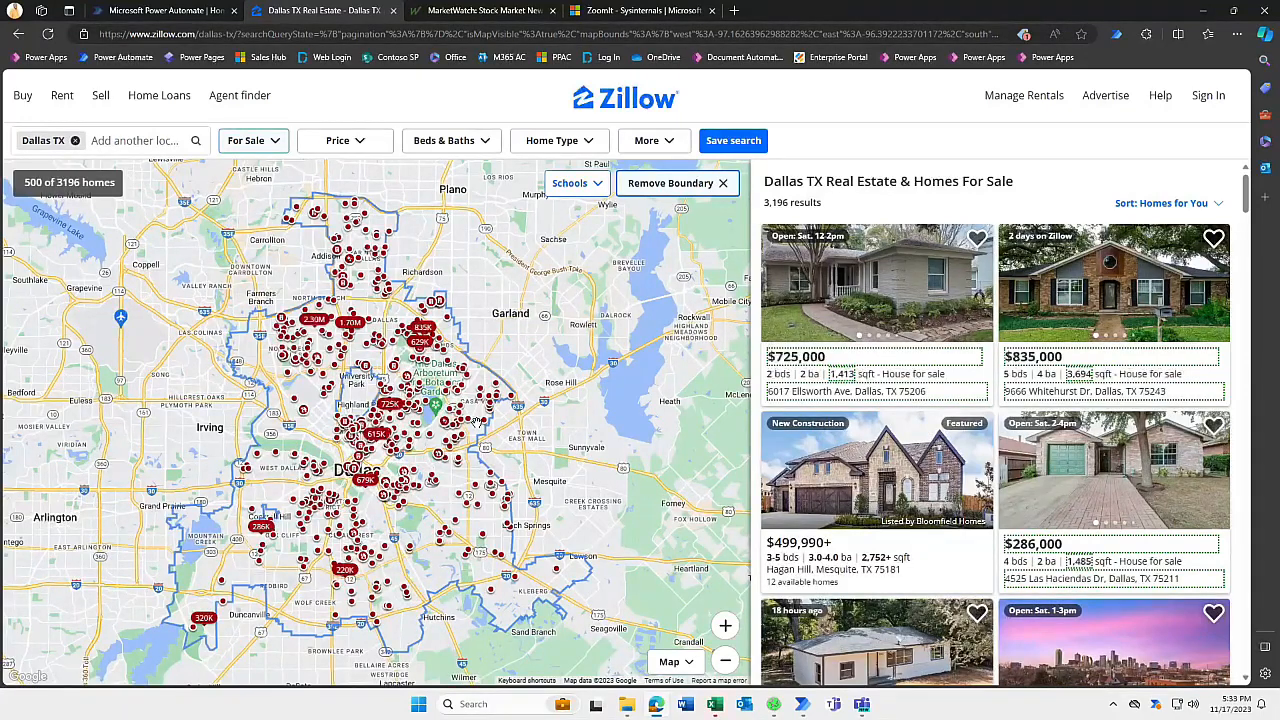
click(725, 708)
click(213, 342)
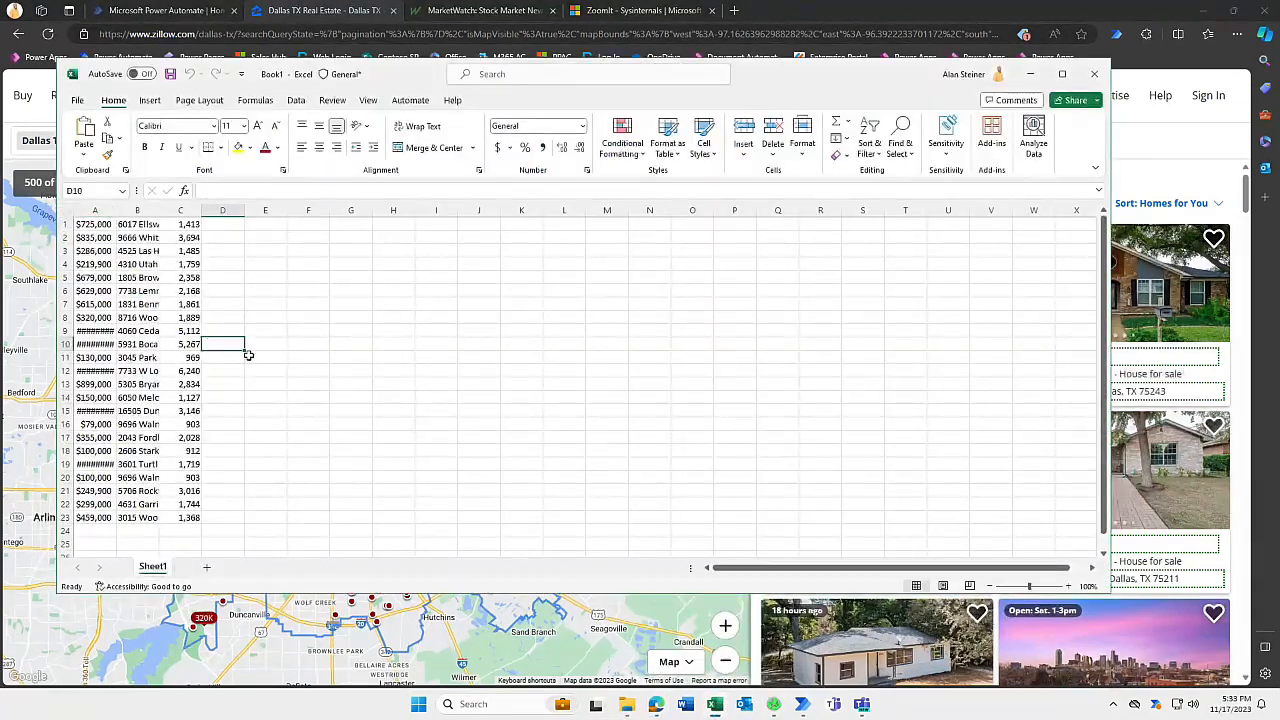
Autofit columns A, B and C so the extracted prices, addresses and square footages are fully readable
double_click(116, 211)
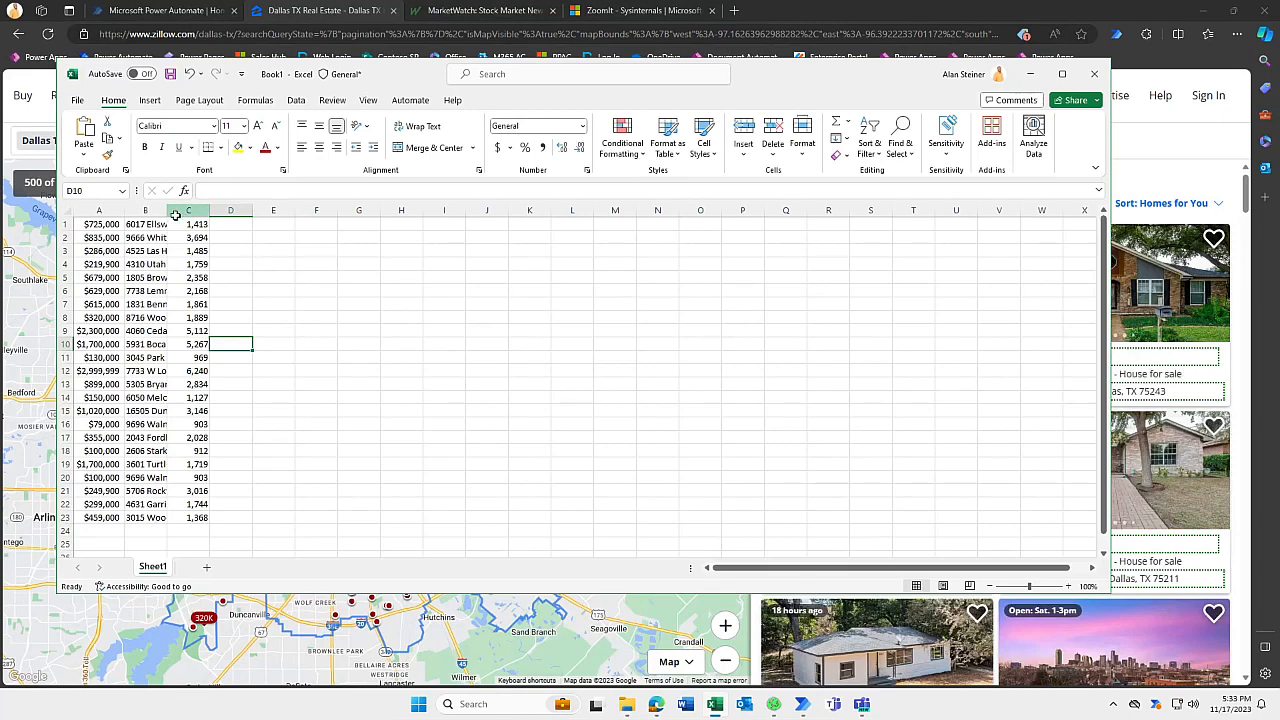
click(178, 211)
double_click(167, 211)
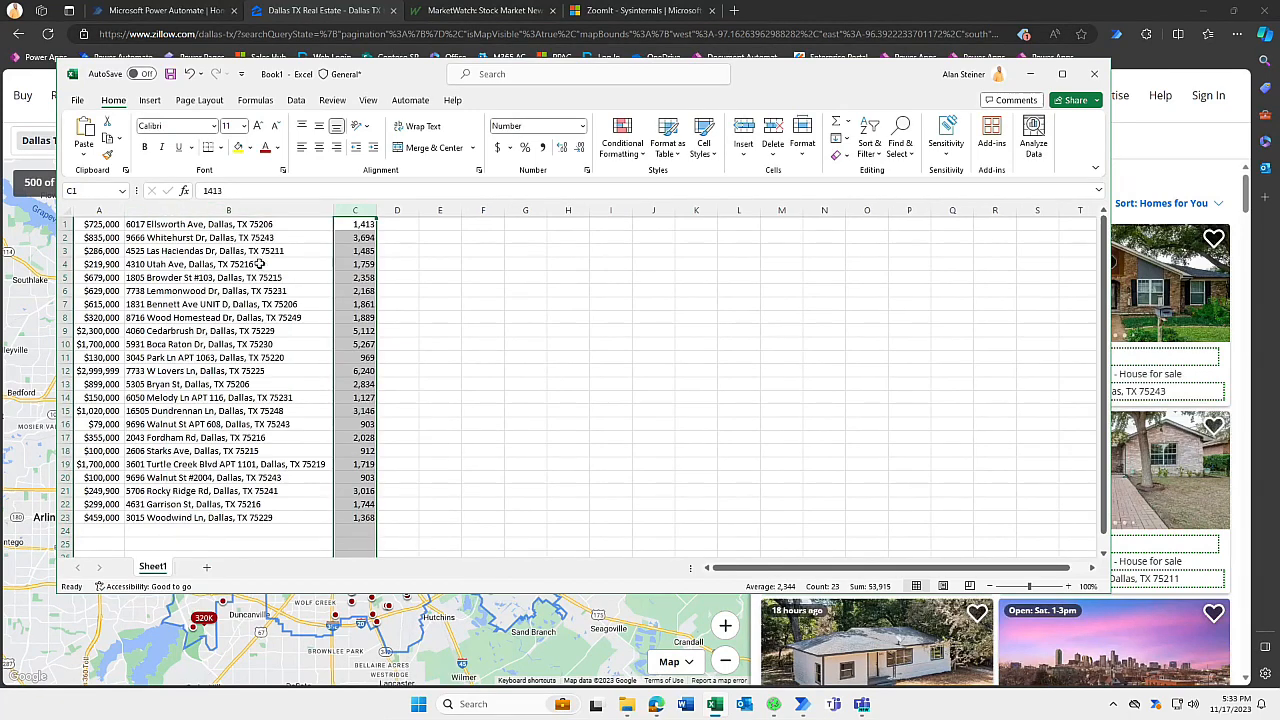
double_click(377, 211)
click(470, 266)
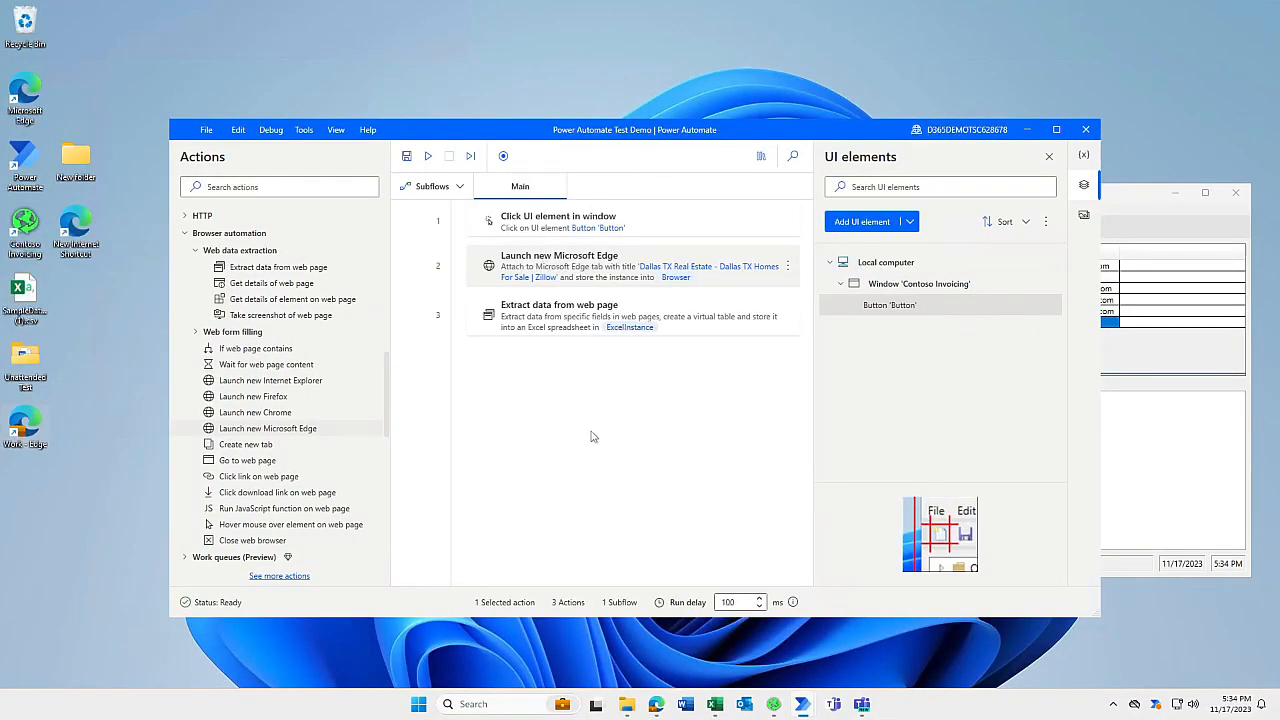
Rename the Contoso Invoicing window's button UI element as New Record Button
click(586, 320)
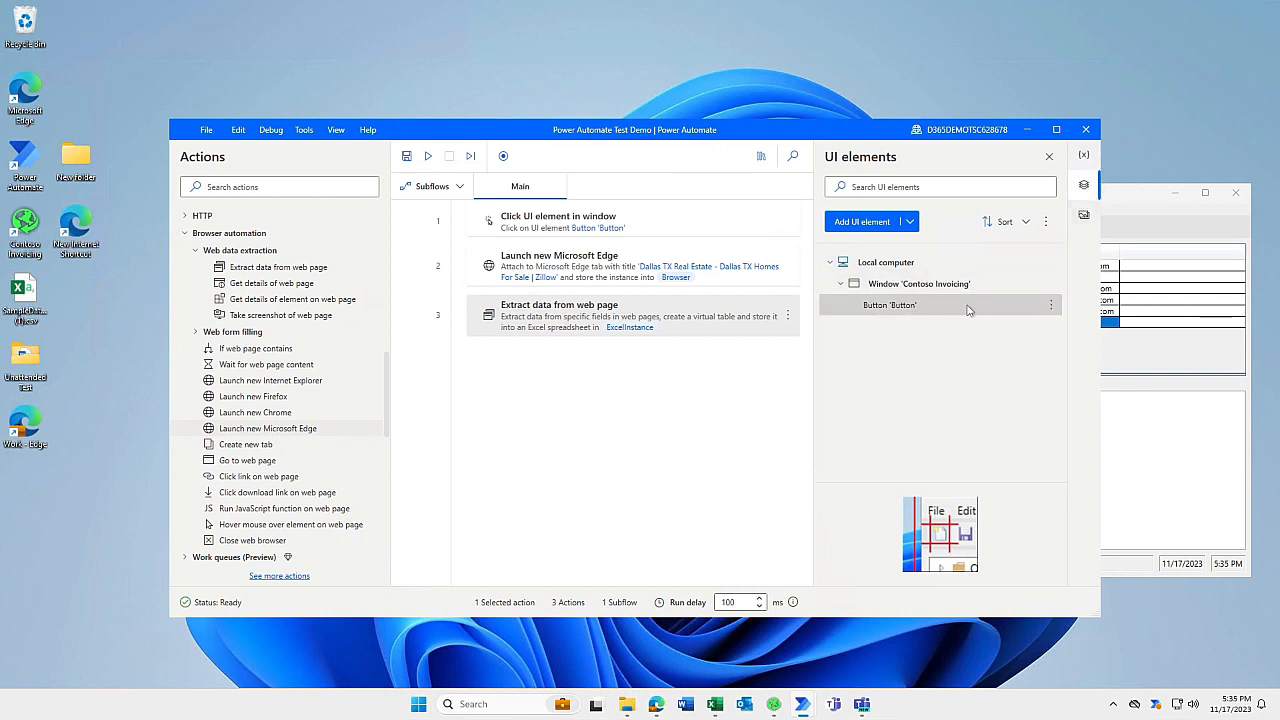
click(1050, 305)
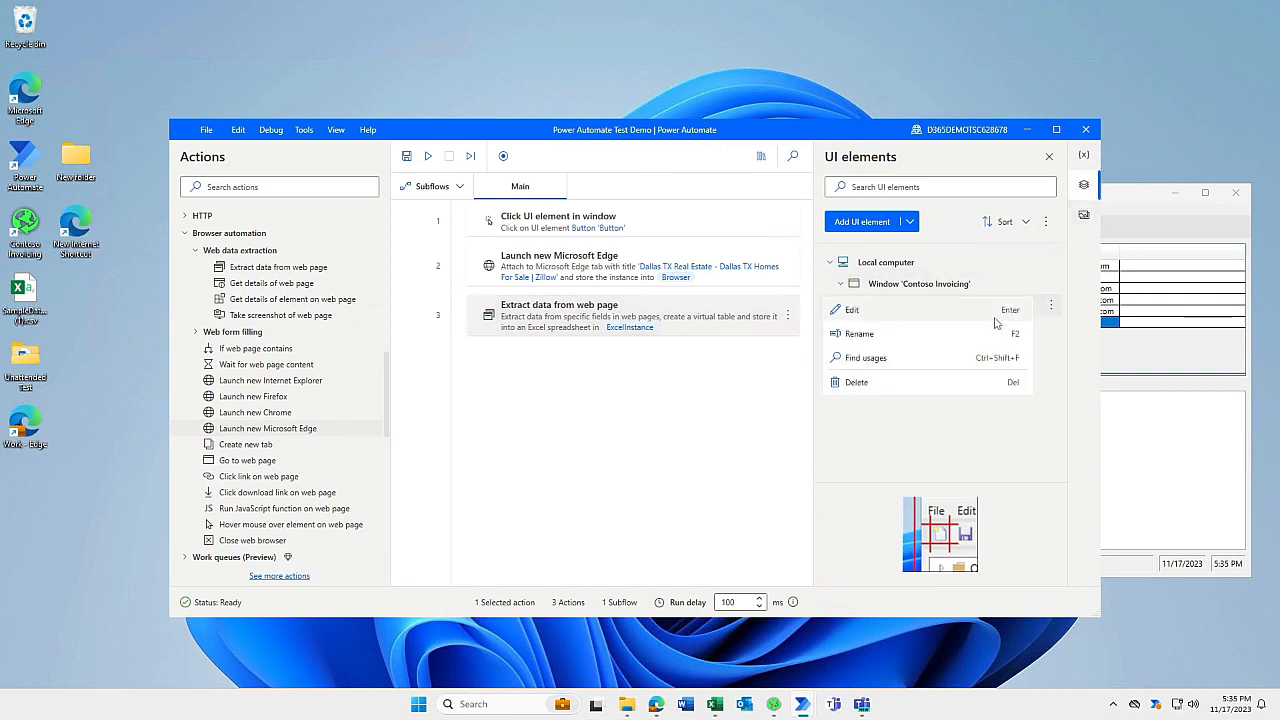
click(944, 336)
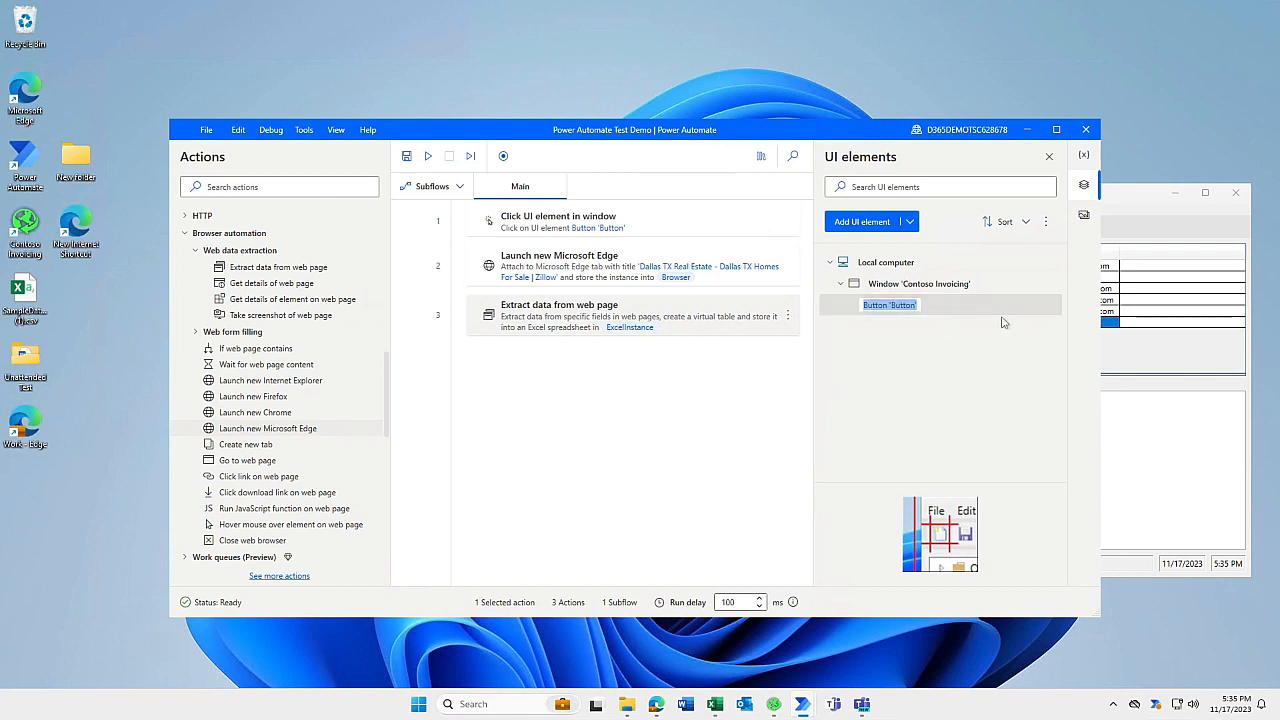
text(New Record Button)
key(Return)
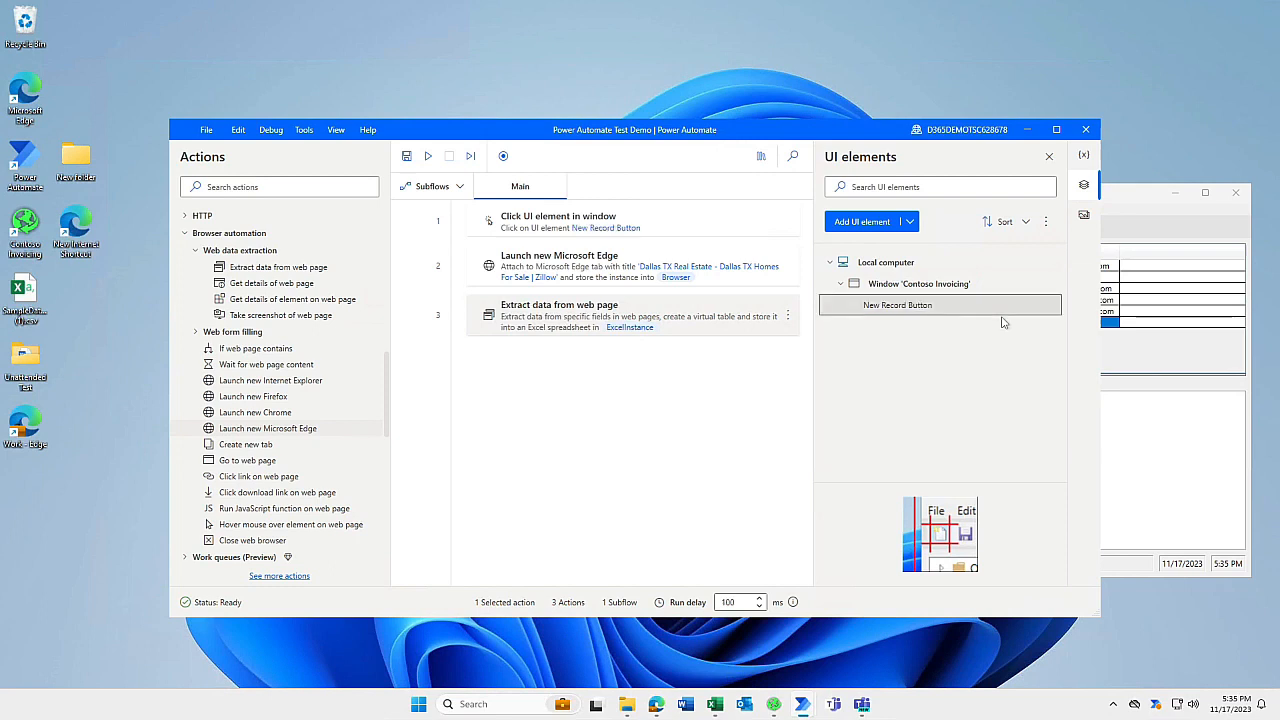
Look at the options for the New Record Button element and the alternative ways of adding UI elements
click(1050, 305)
click(920, 431)
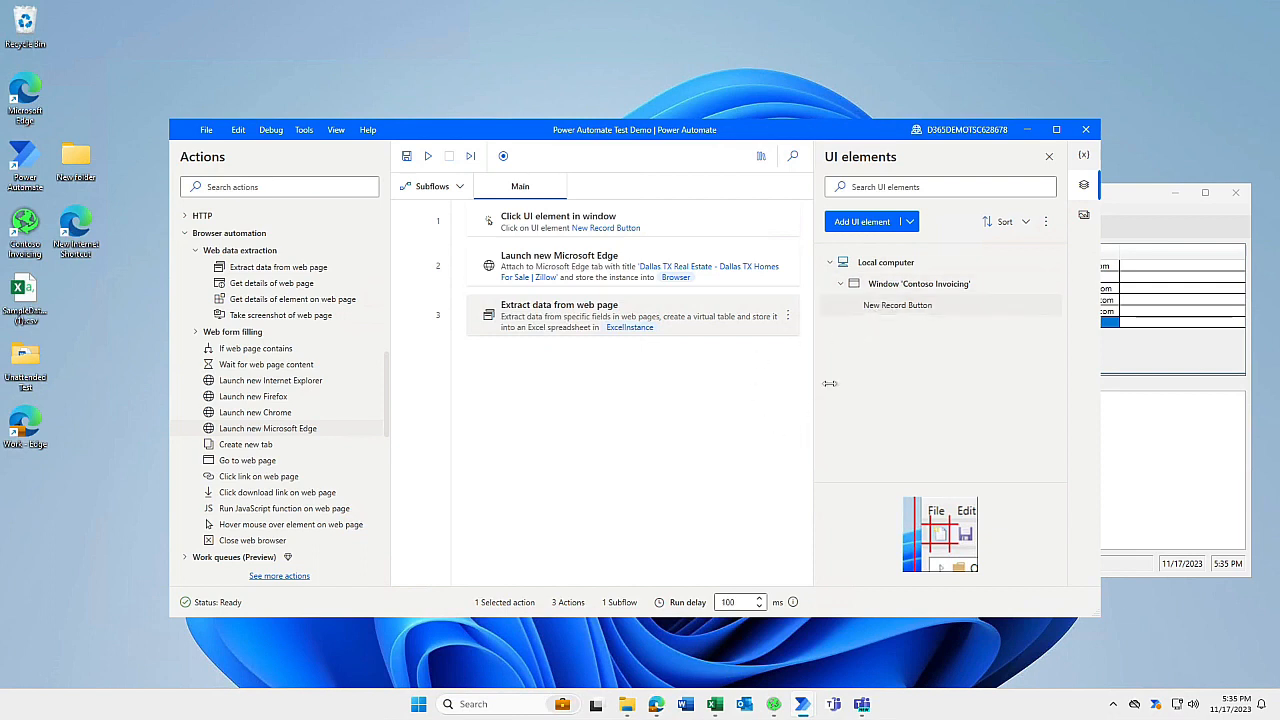
click(910, 222)
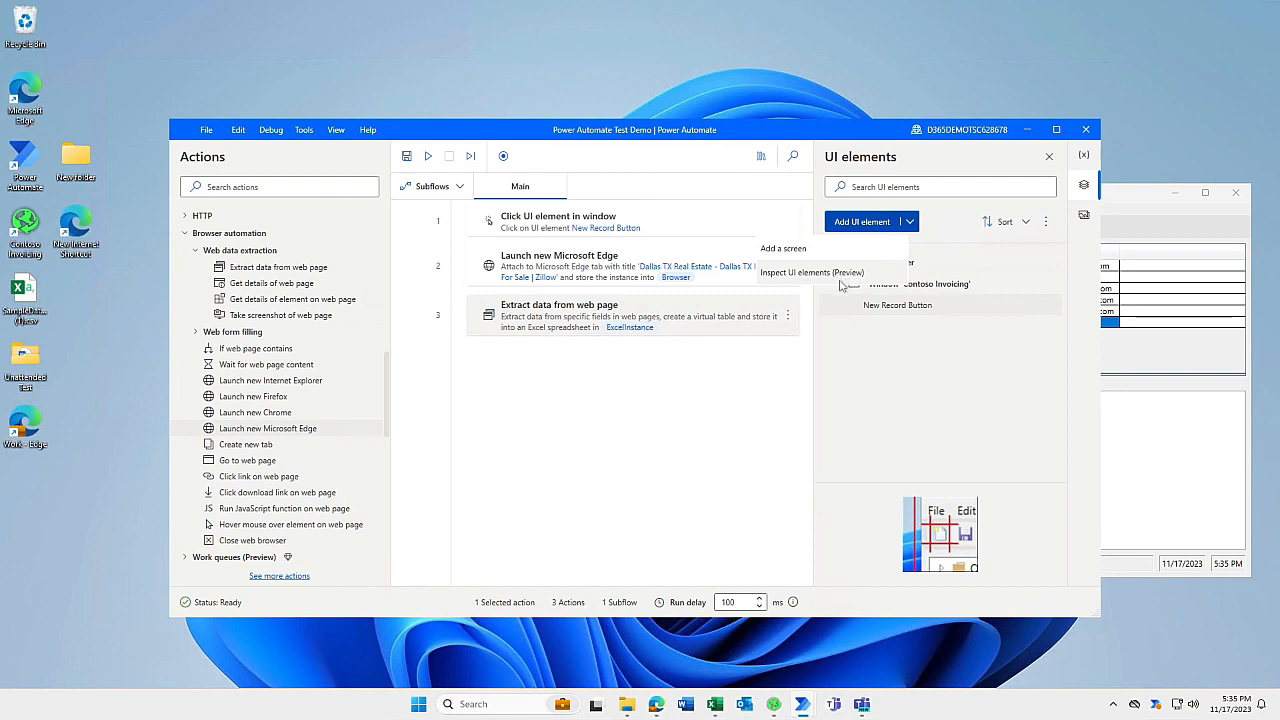
click(970, 410)
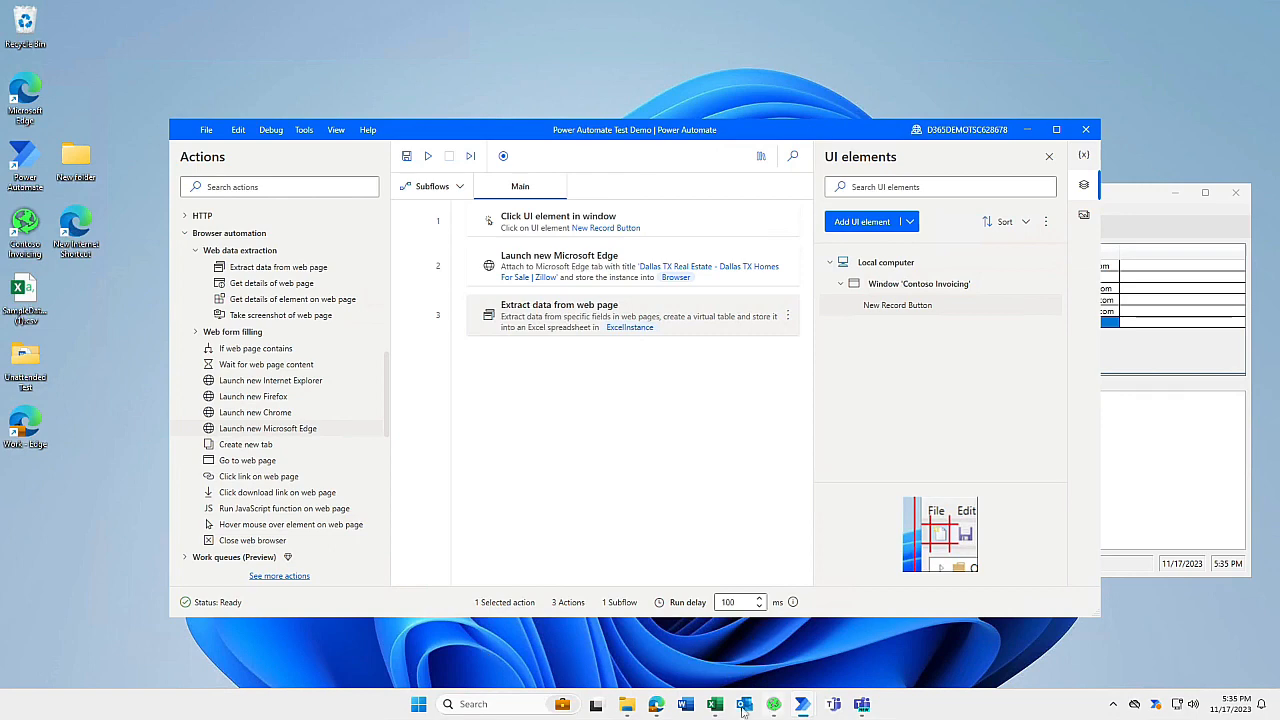
Switch to Edge, inspect the Manage Rentals link on the Zillow page and copy the selector of its span element
click(657, 704)
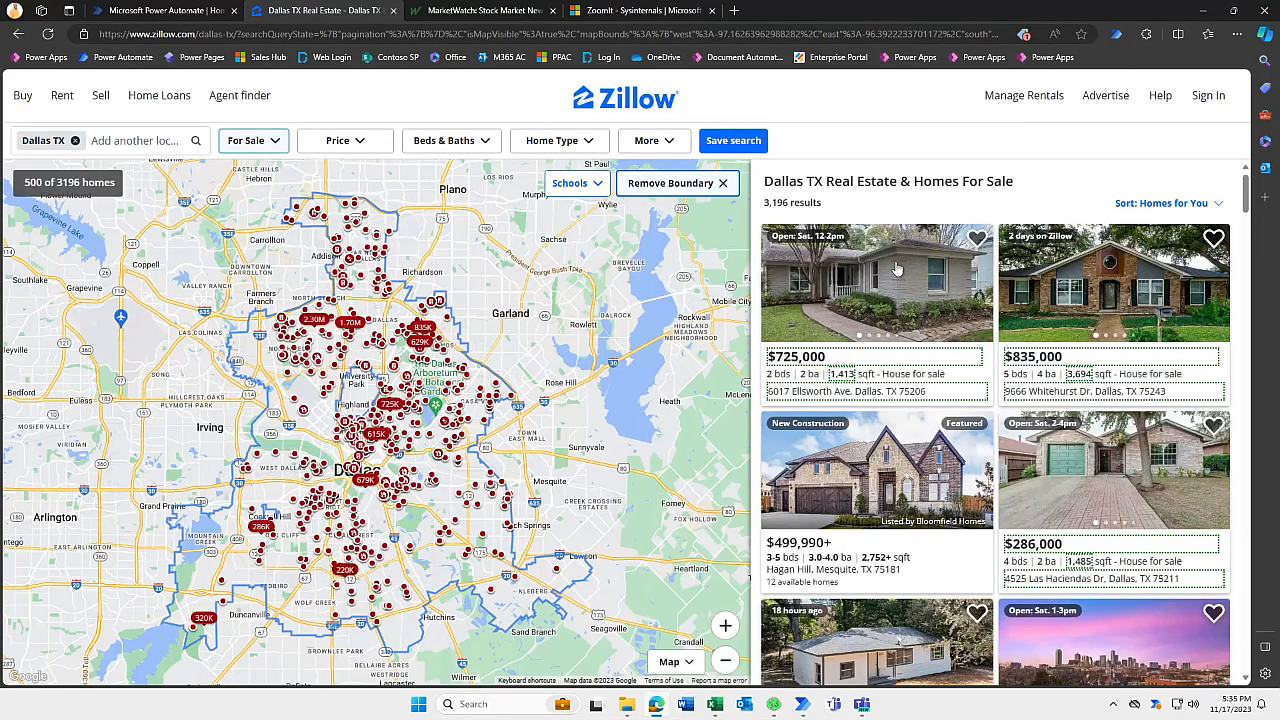
right_click(1035, 100)
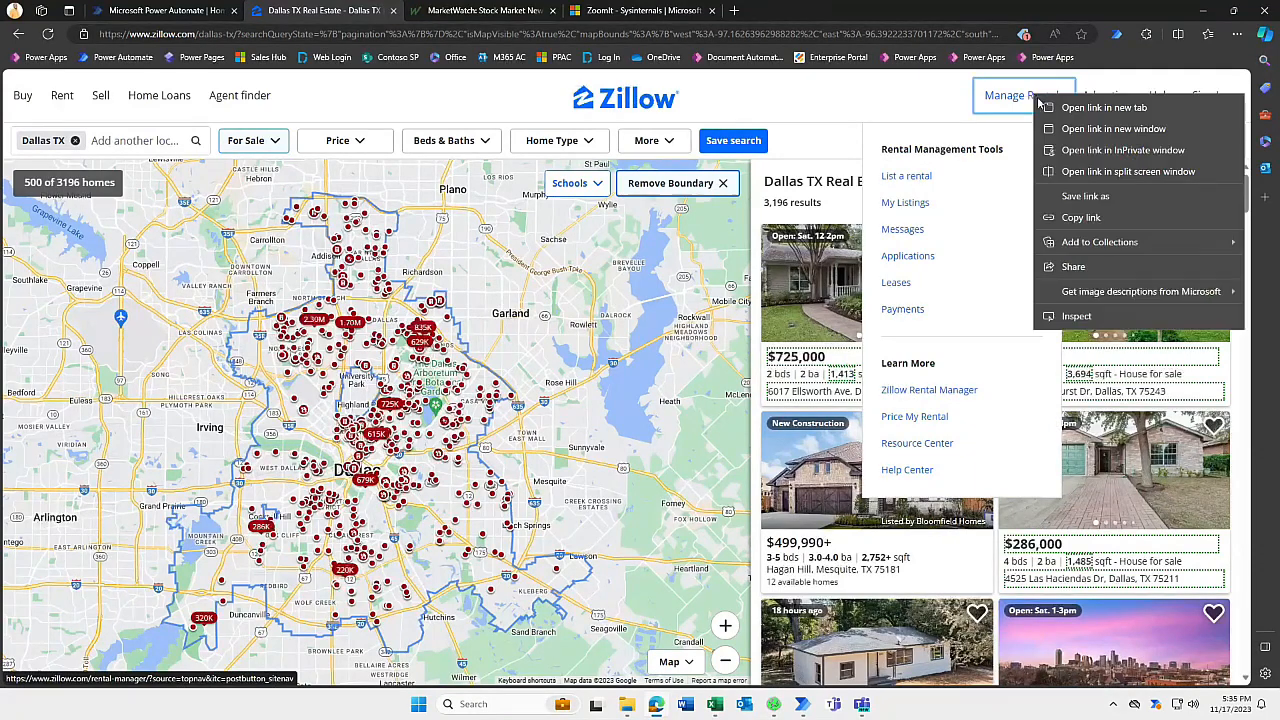
click(1111, 320)
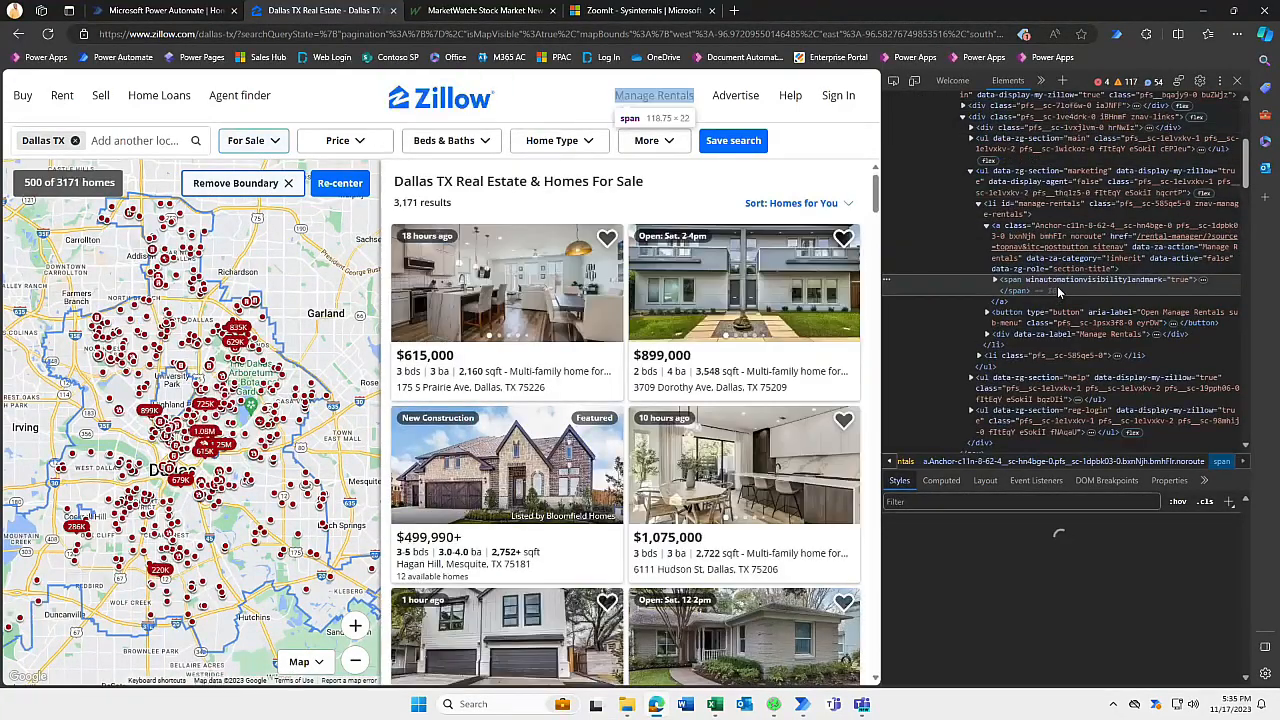
right_click(1057, 286)
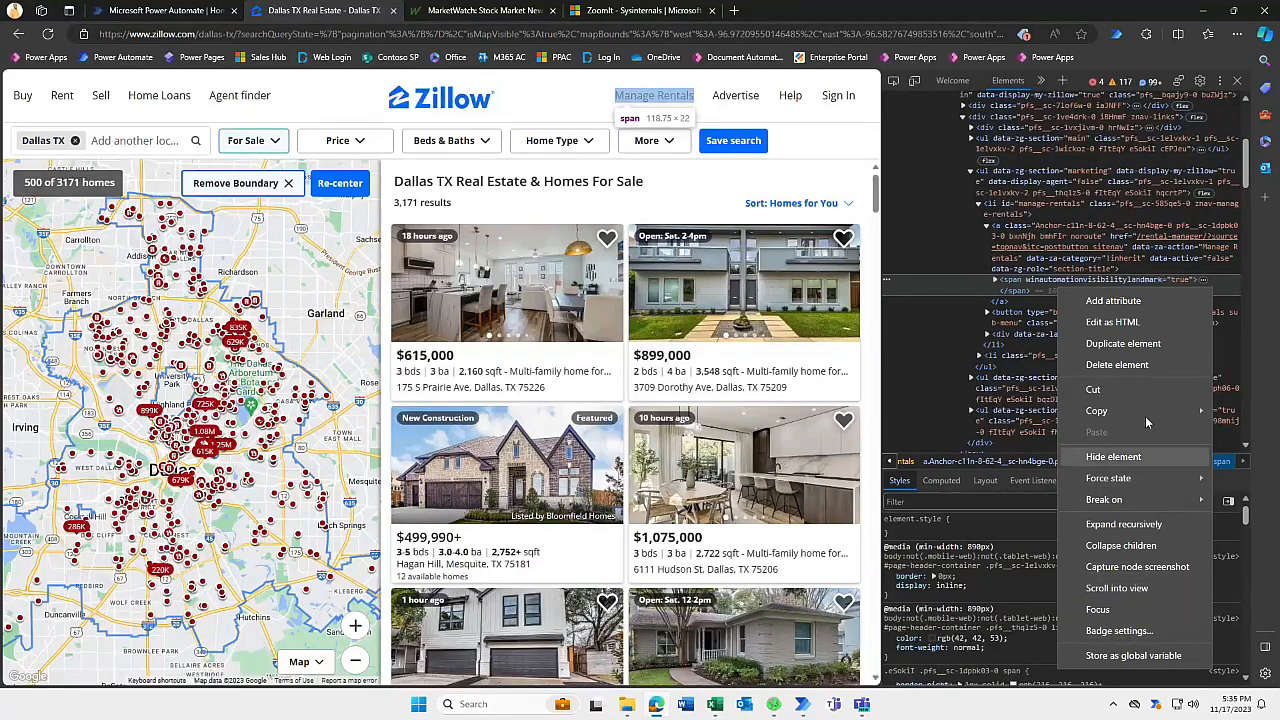
mouse_move(1148, 410)
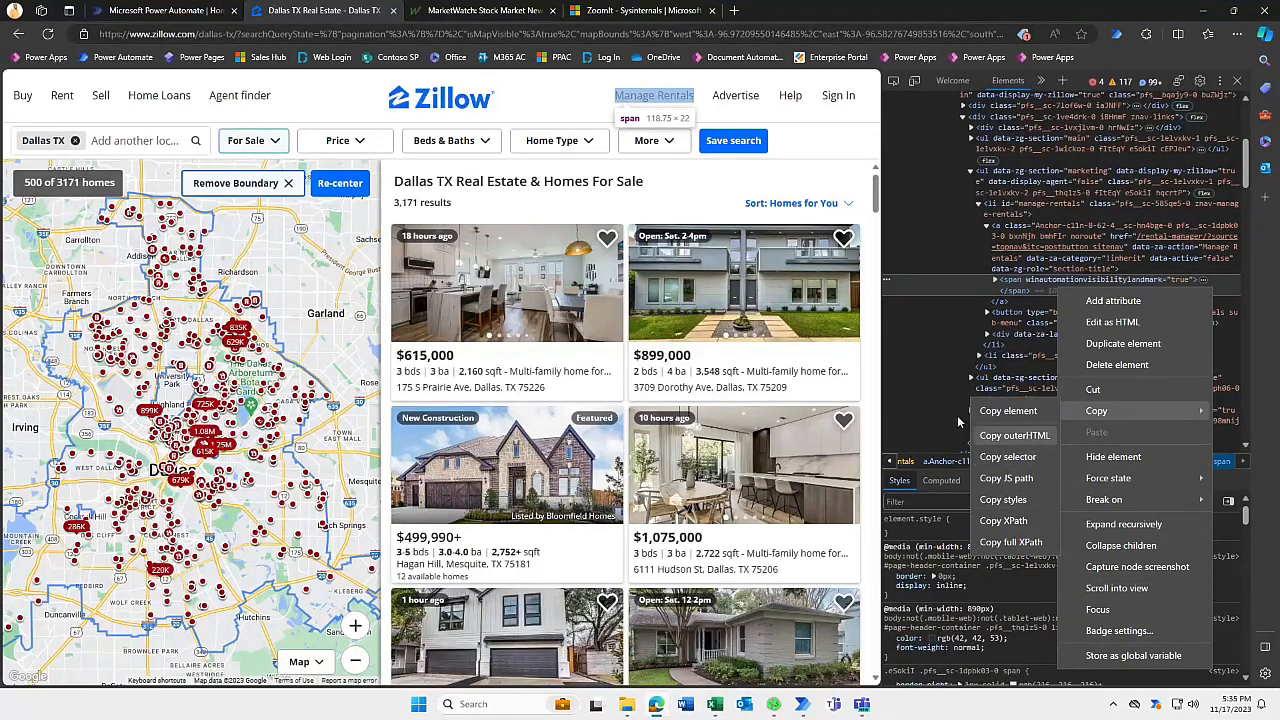
click(1000, 460)
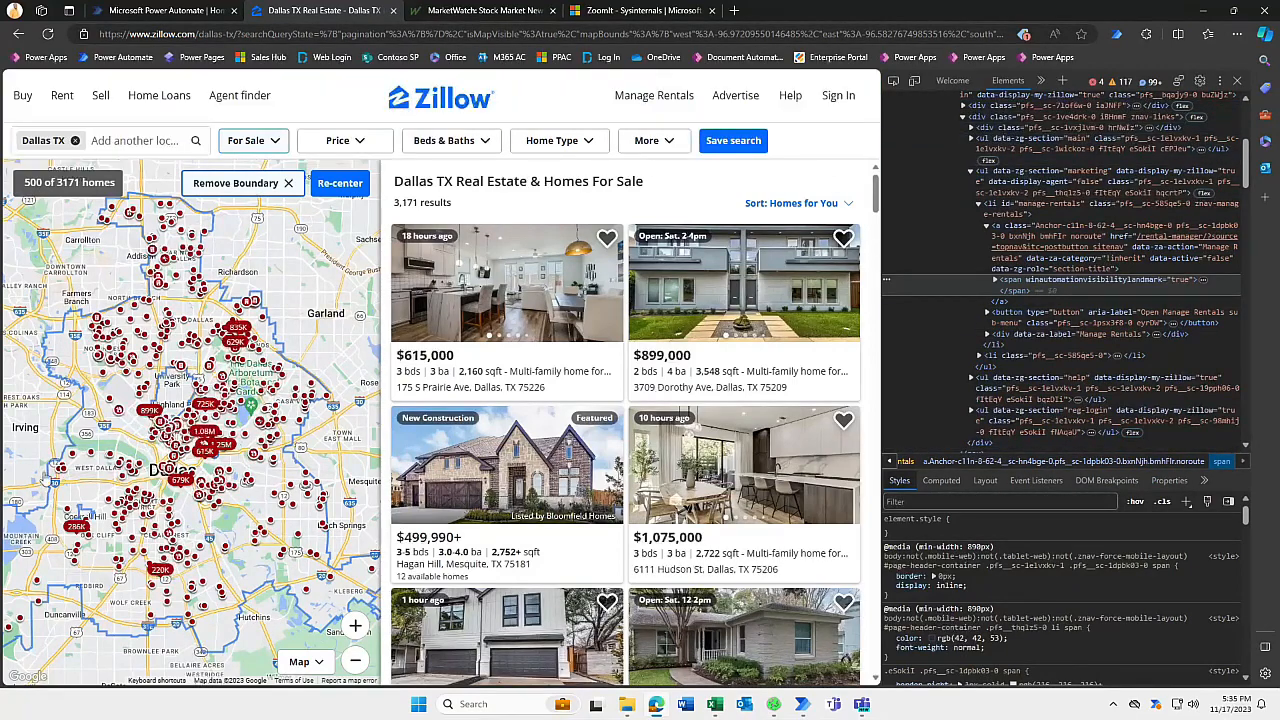
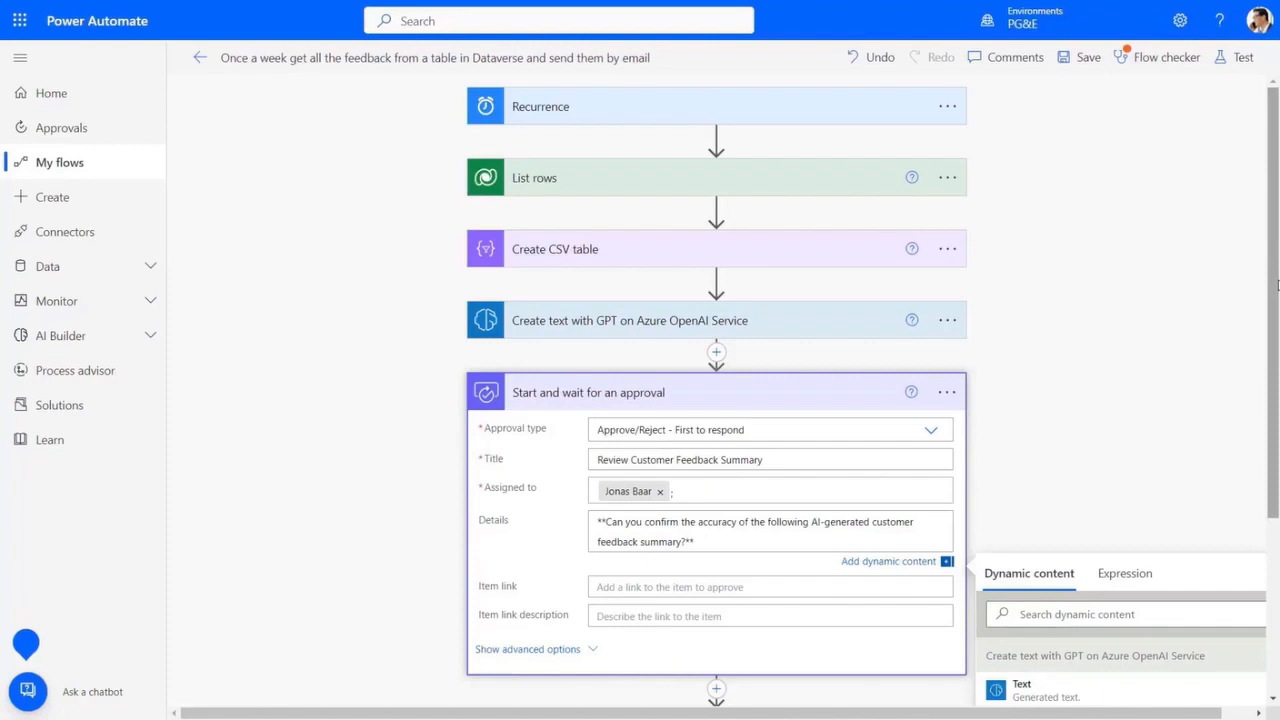
Add the generated Text from the GPT action to the Details of the approval action
scroll(1100, 500, down, 3)
click(1073, 445)
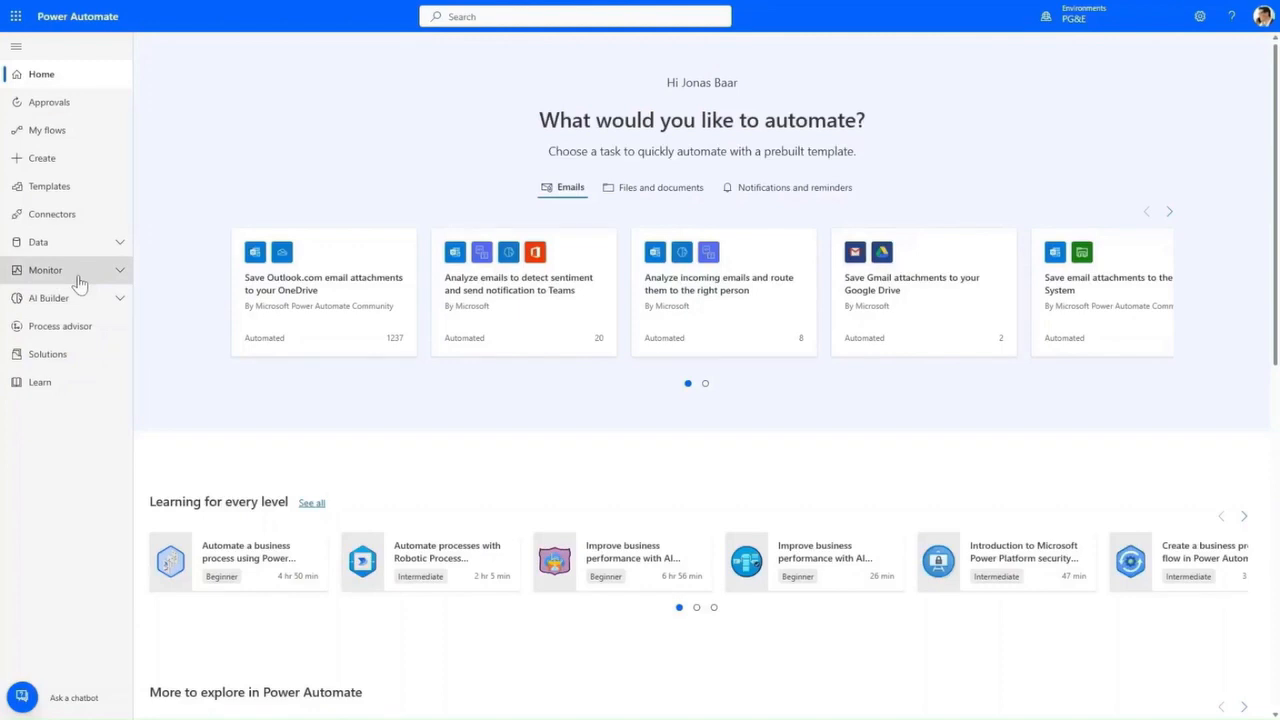
Start a new hosted machine from the Machines page and name it with the owner's first name followed by "Development Machine"
click(45, 270)
click(49, 395)
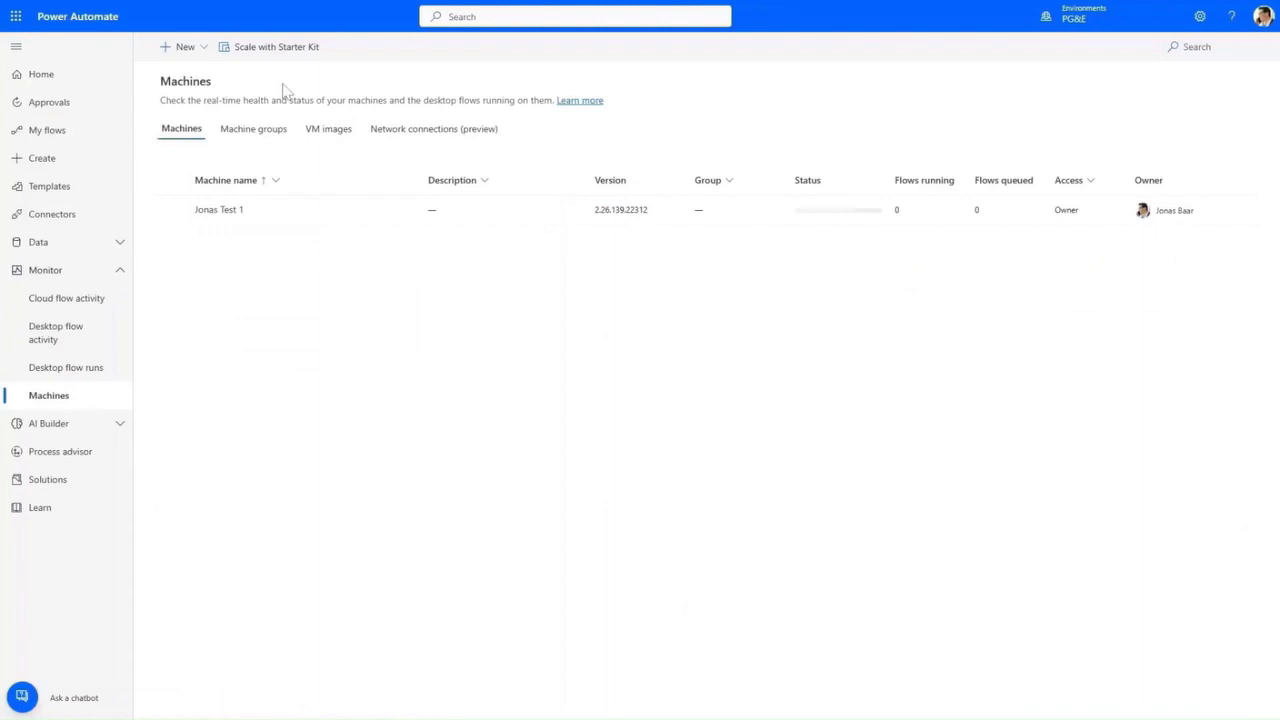
click(176, 47)
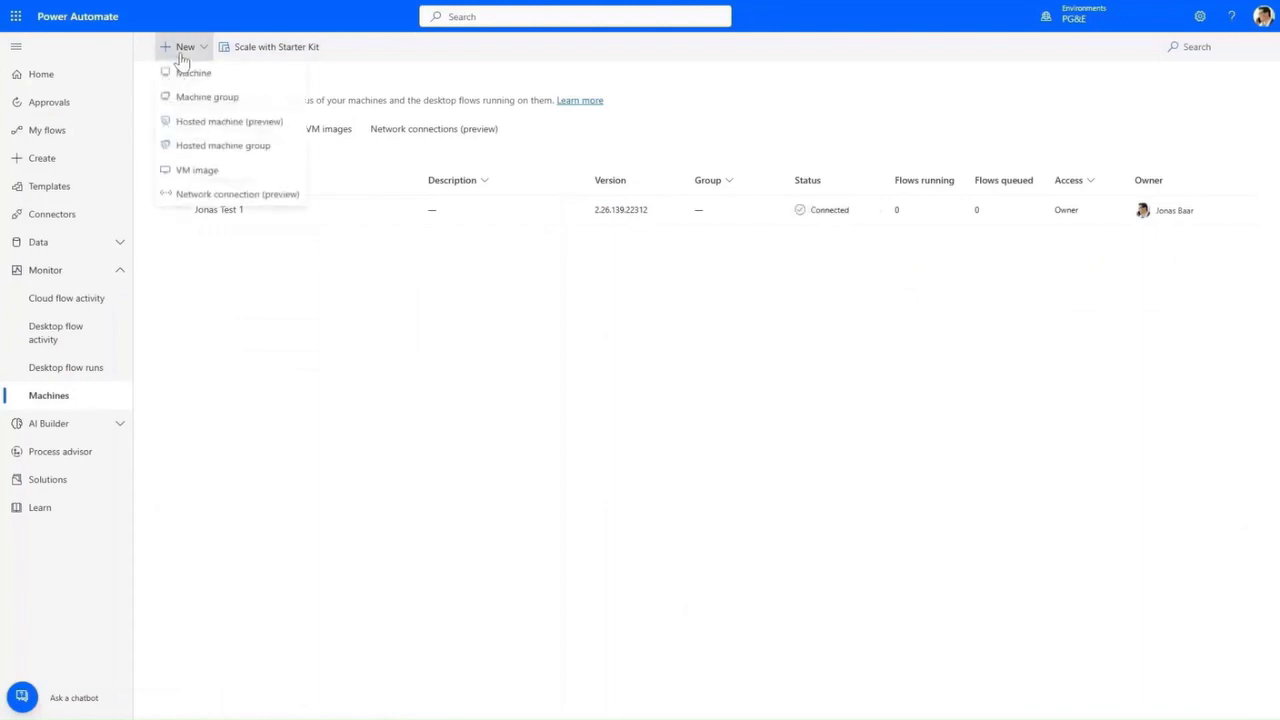
click(206, 123)
click(459, 167)
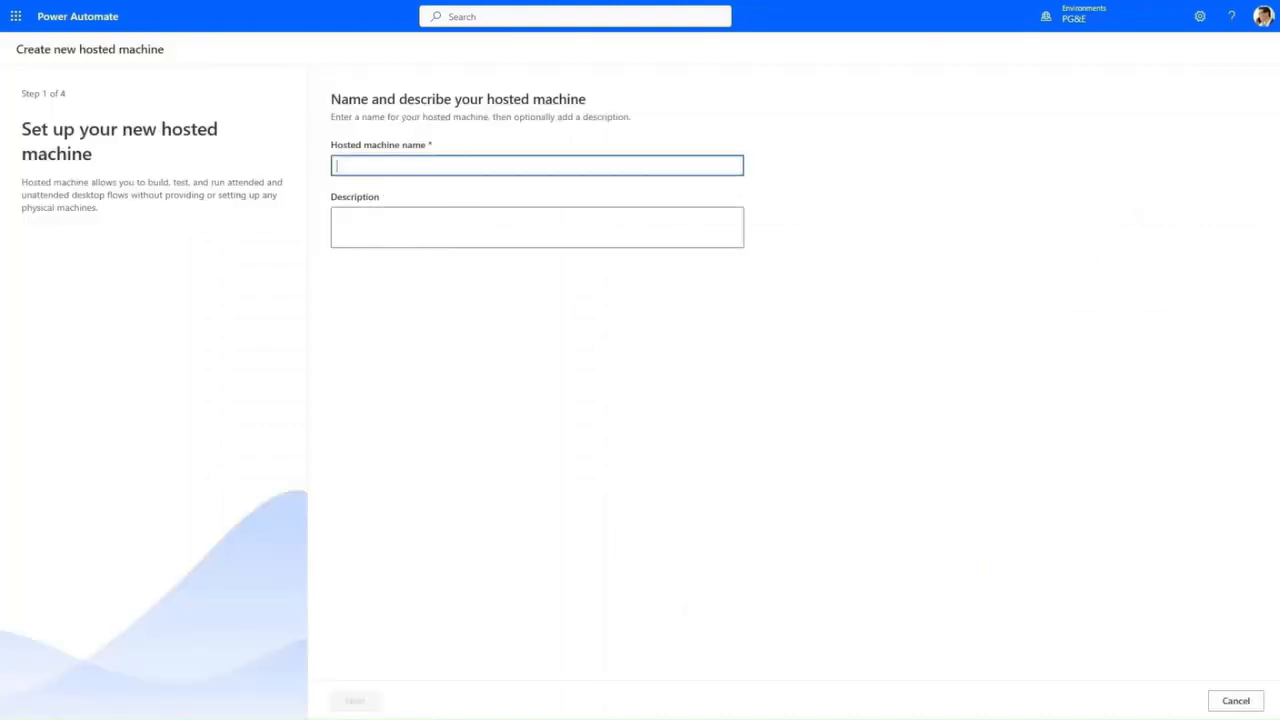
text(Jonas's Development Machine)
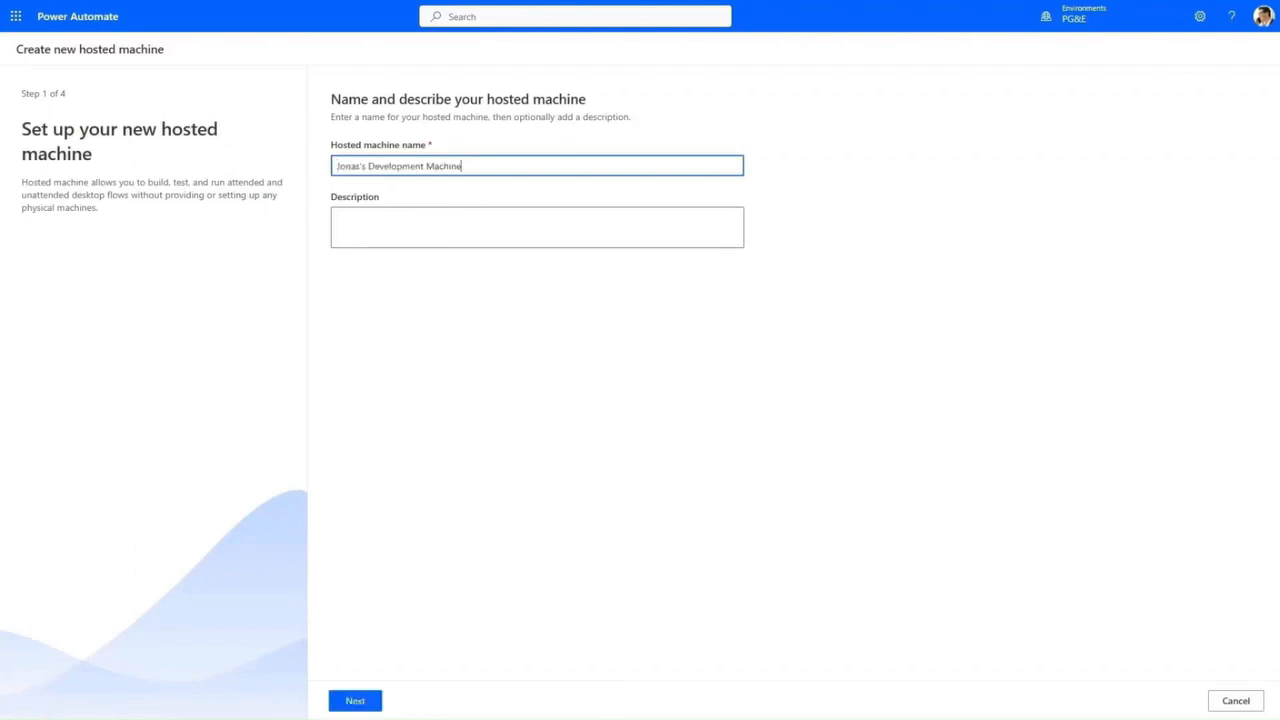
click(440, 422)
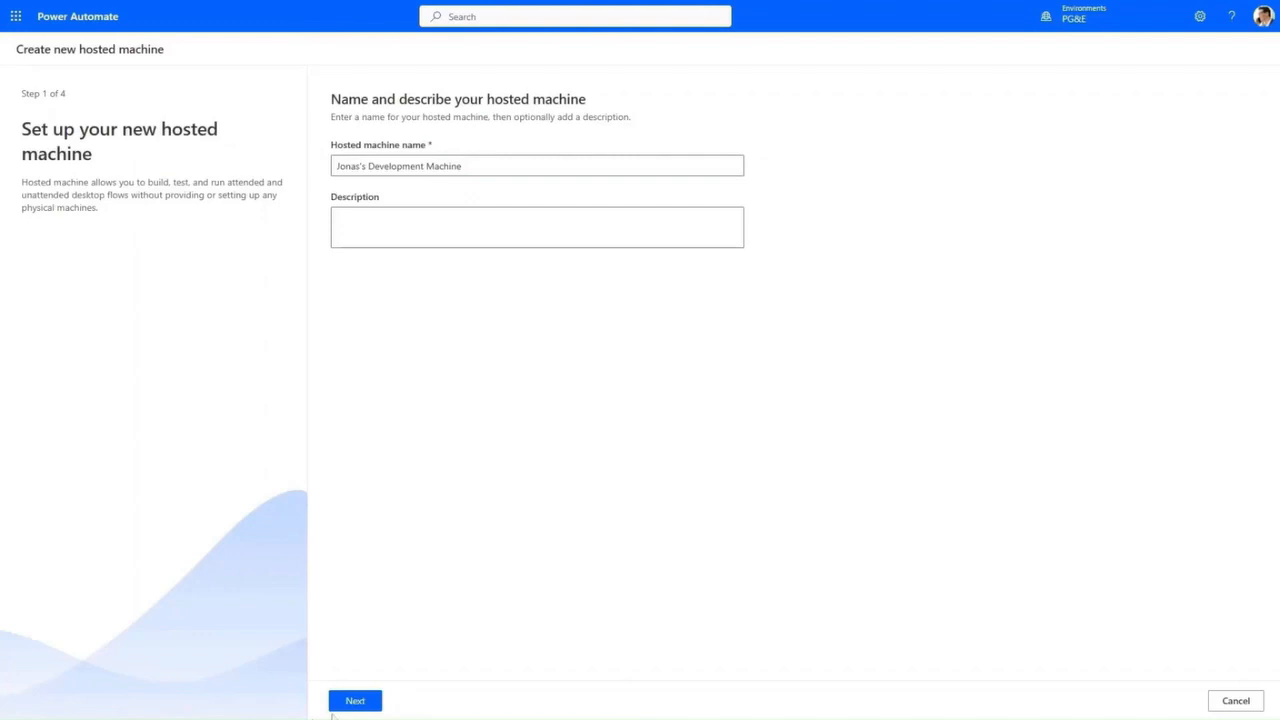
click(355, 701)
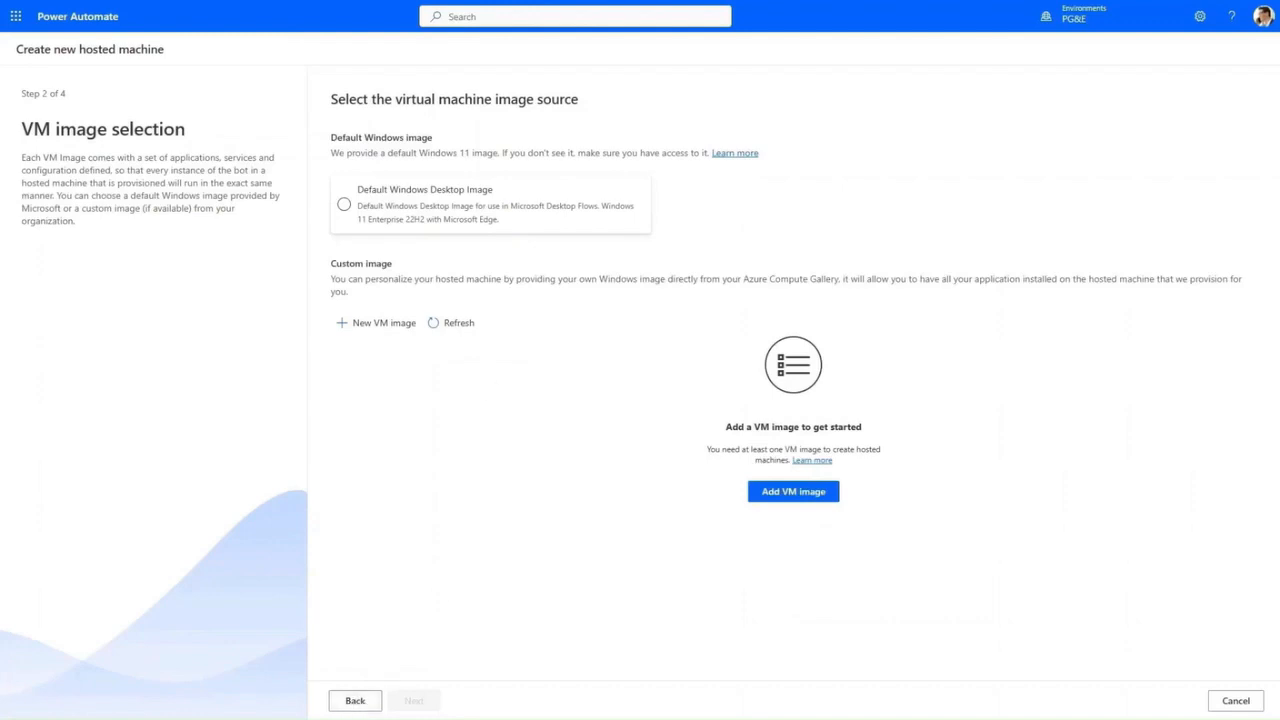
Choose the Default Windows Desktop Image, leave out a custom network connection, and create the hosted machine
click(431, 197)
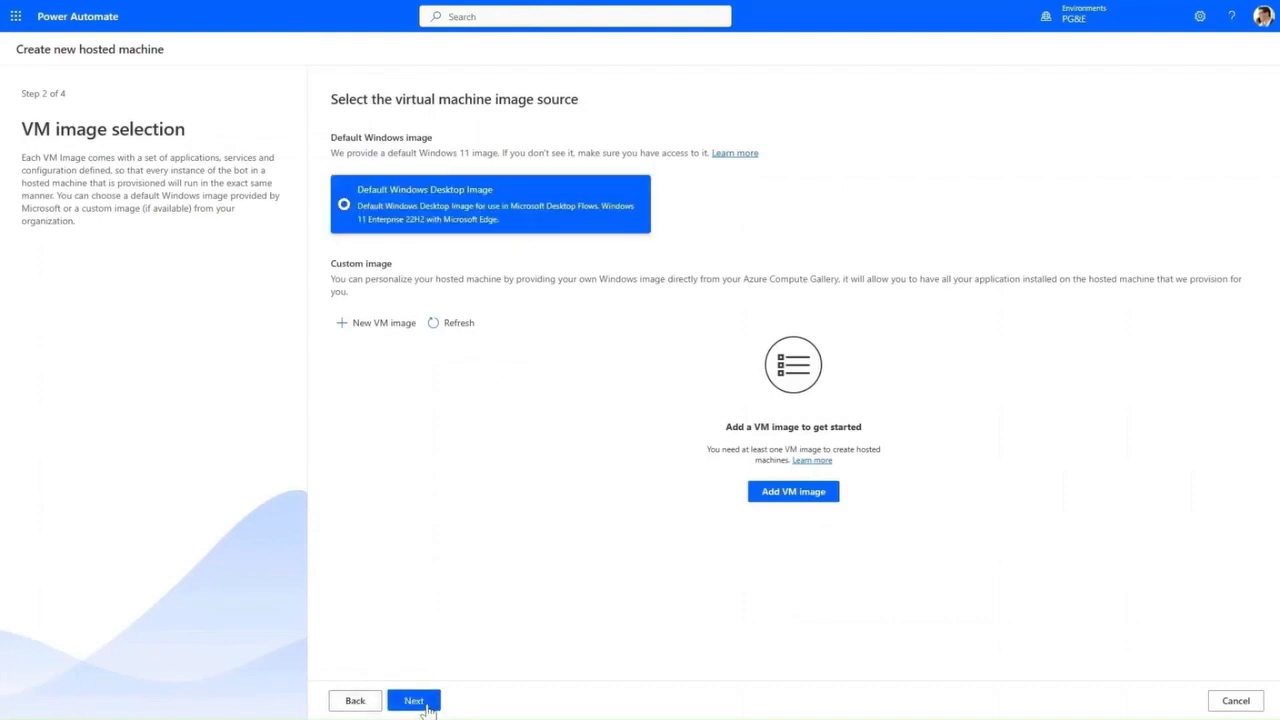
click(414, 701)
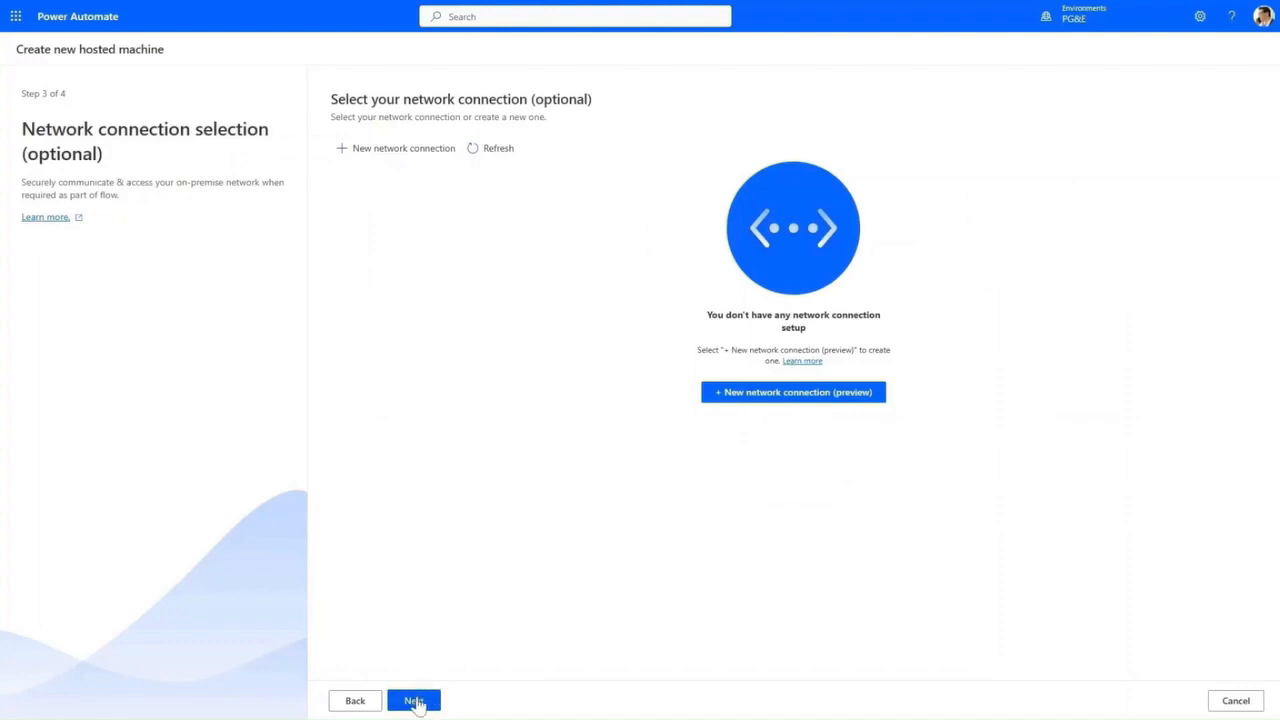
click(420, 705)
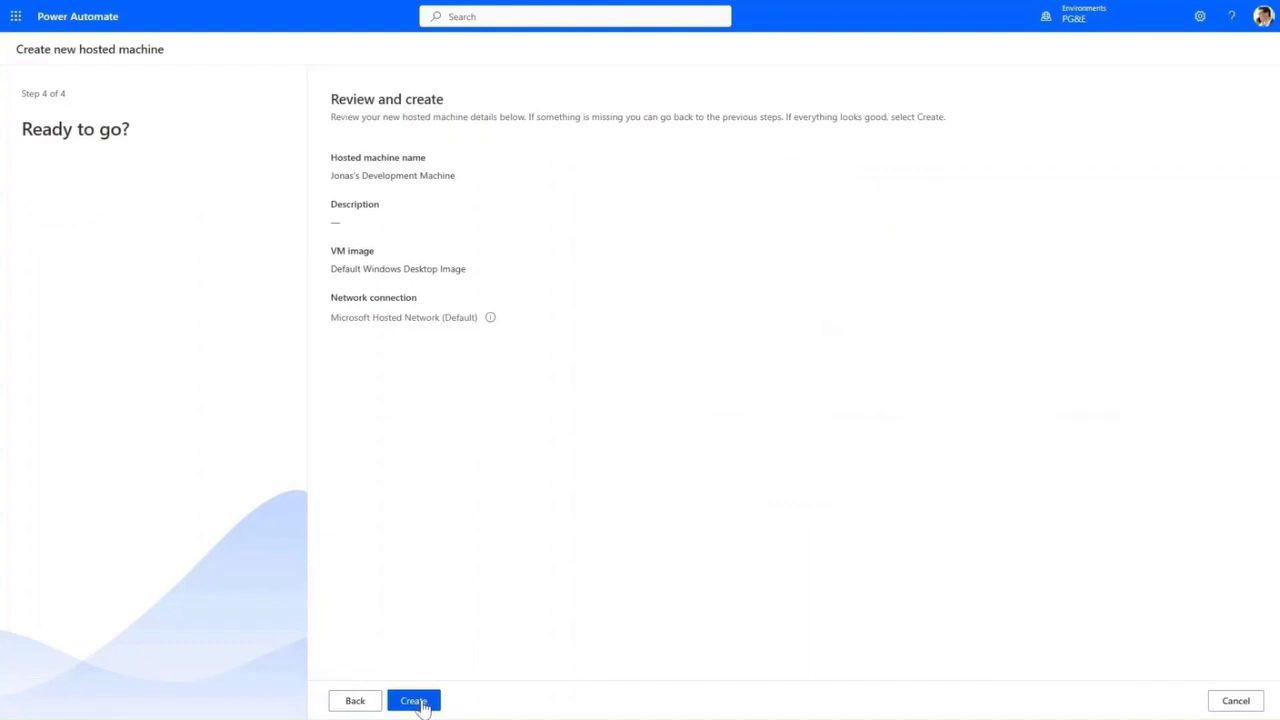
click(420, 705)
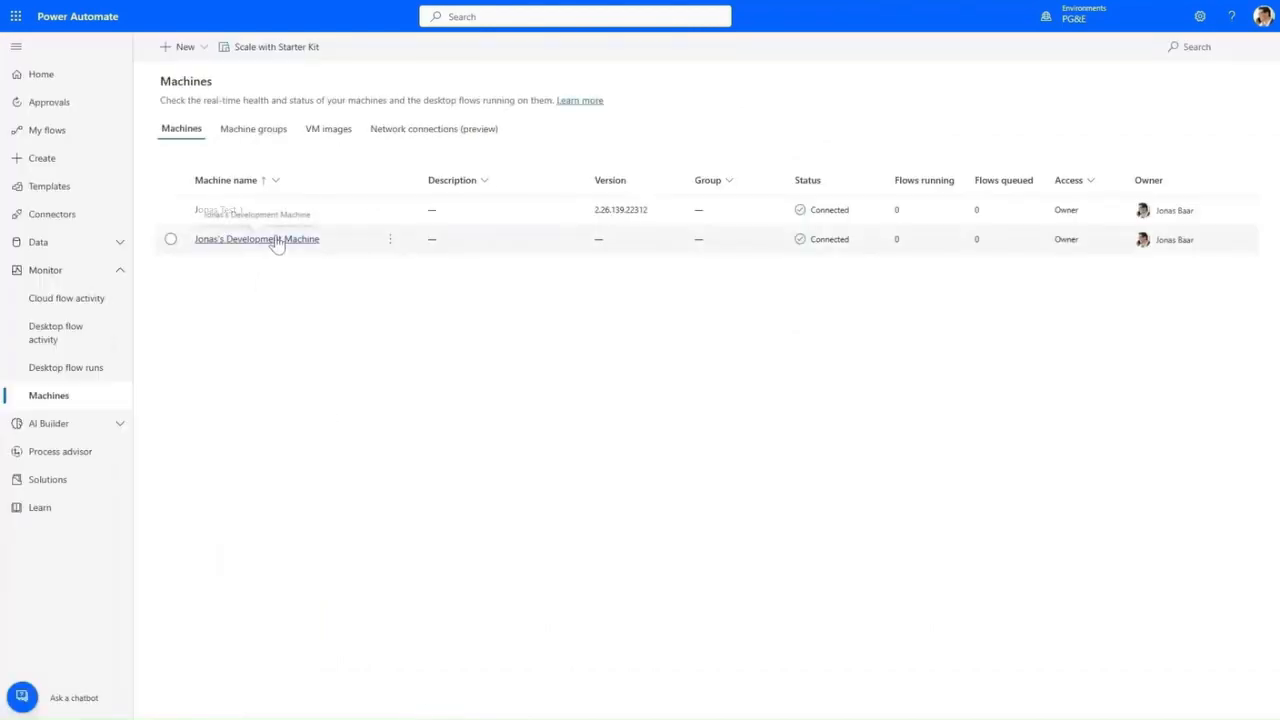
Open the new hosted machine in the browser and create a desktop flow there named "Customer Recap to Form"
click(277, 240)
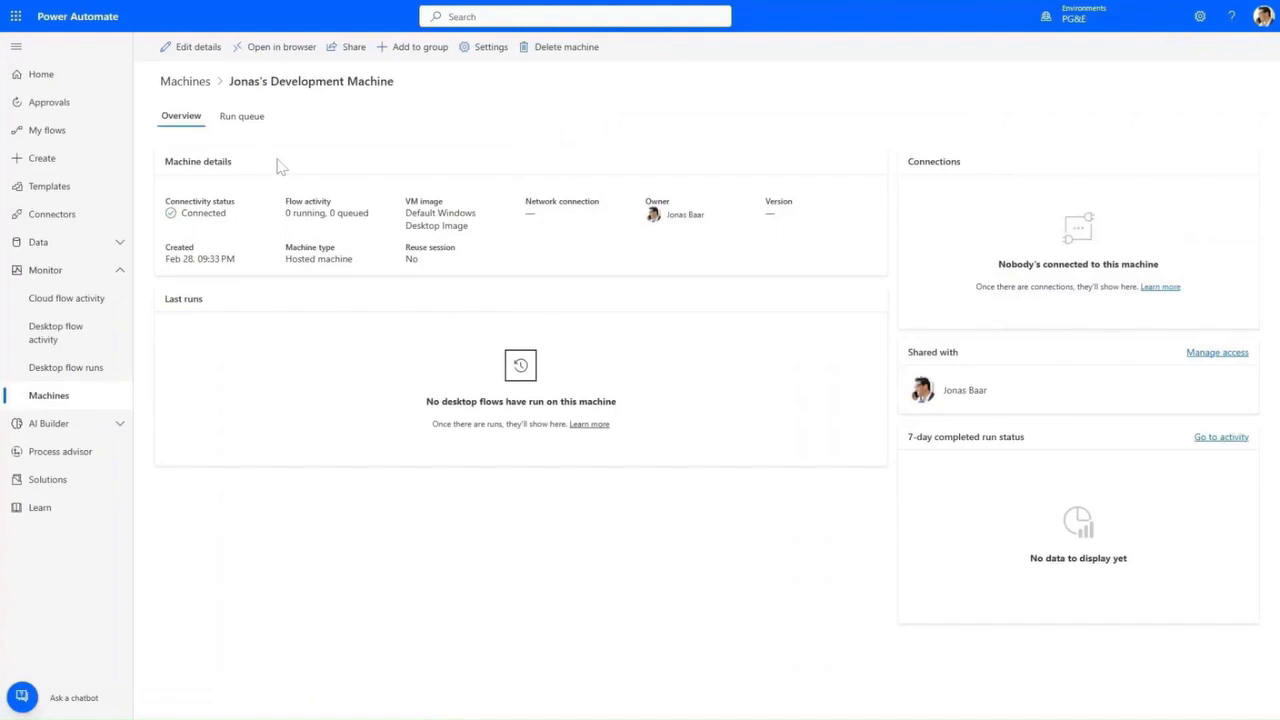
click(272, 47)
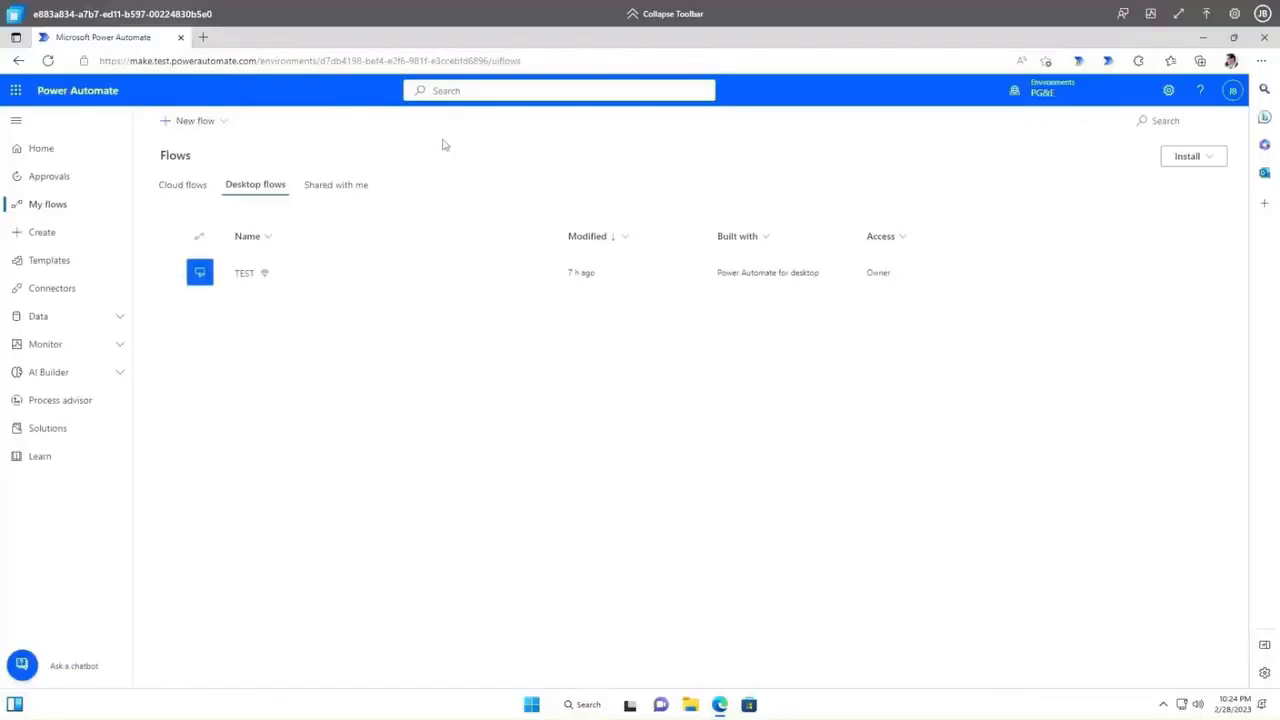
click(198, 122)
click(203, 348)
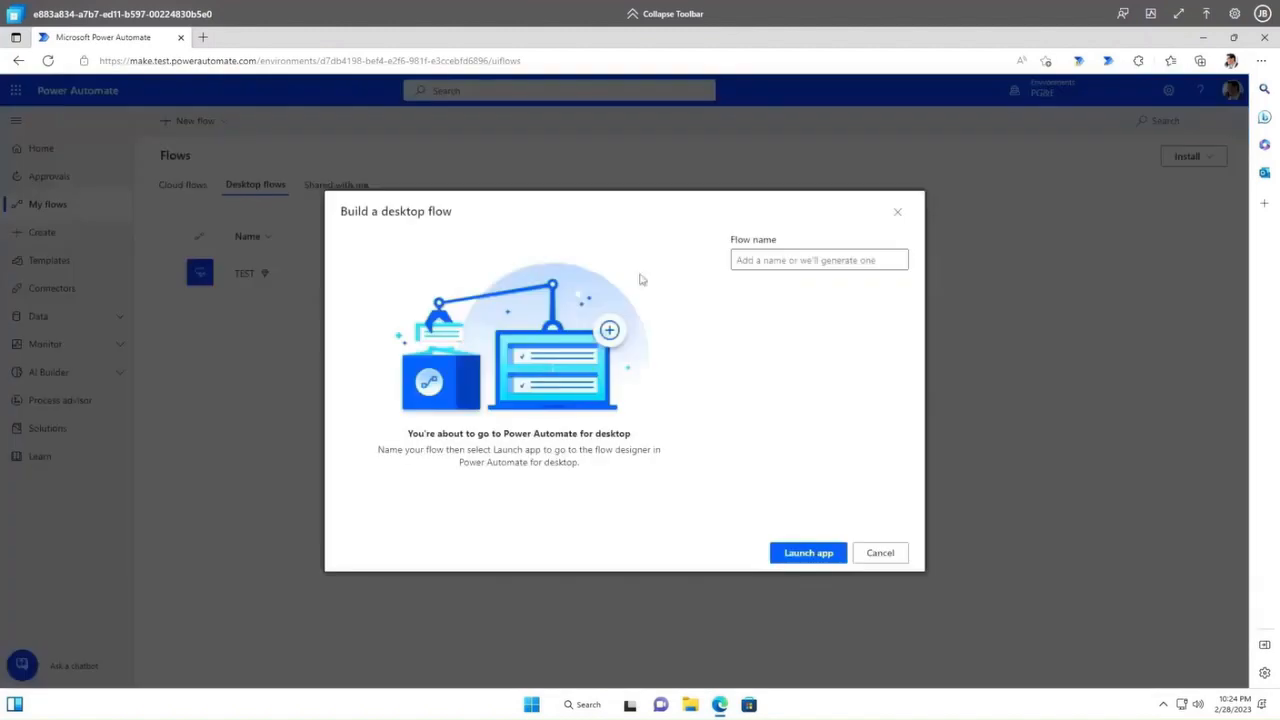
text(Customer Recap to Form)
click(808, 553)
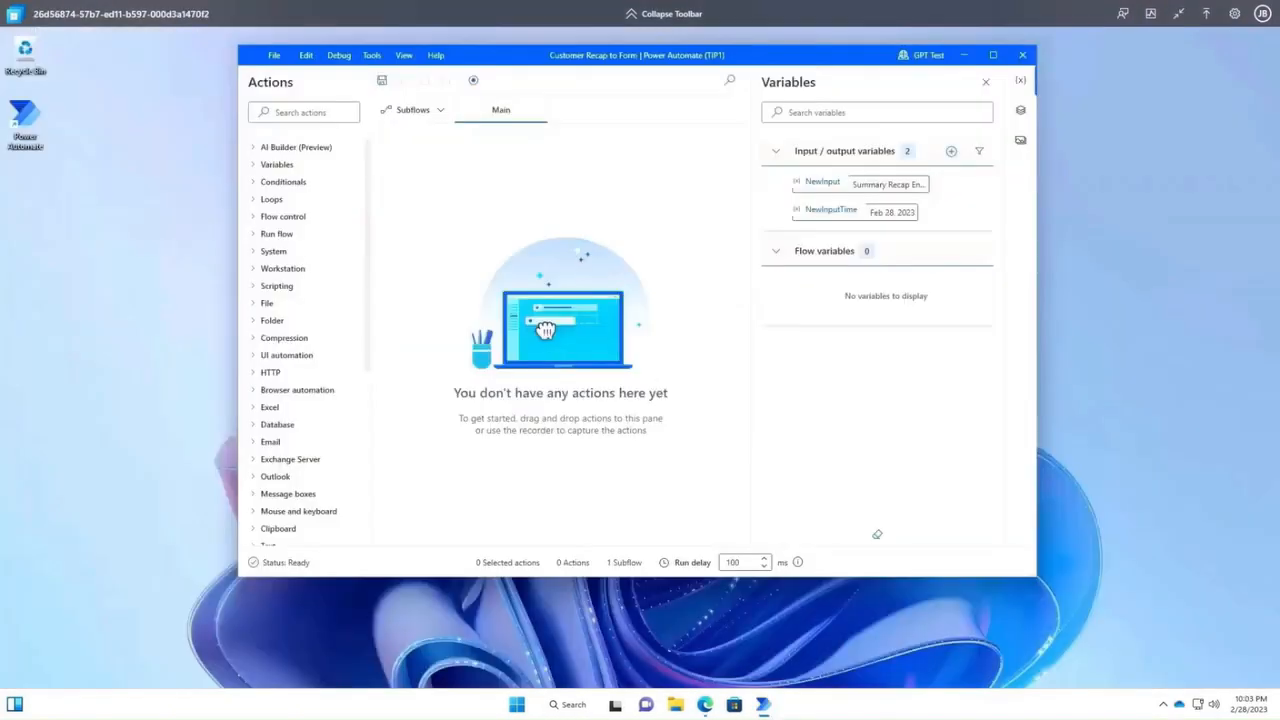
click(320, 111)
text(edge)
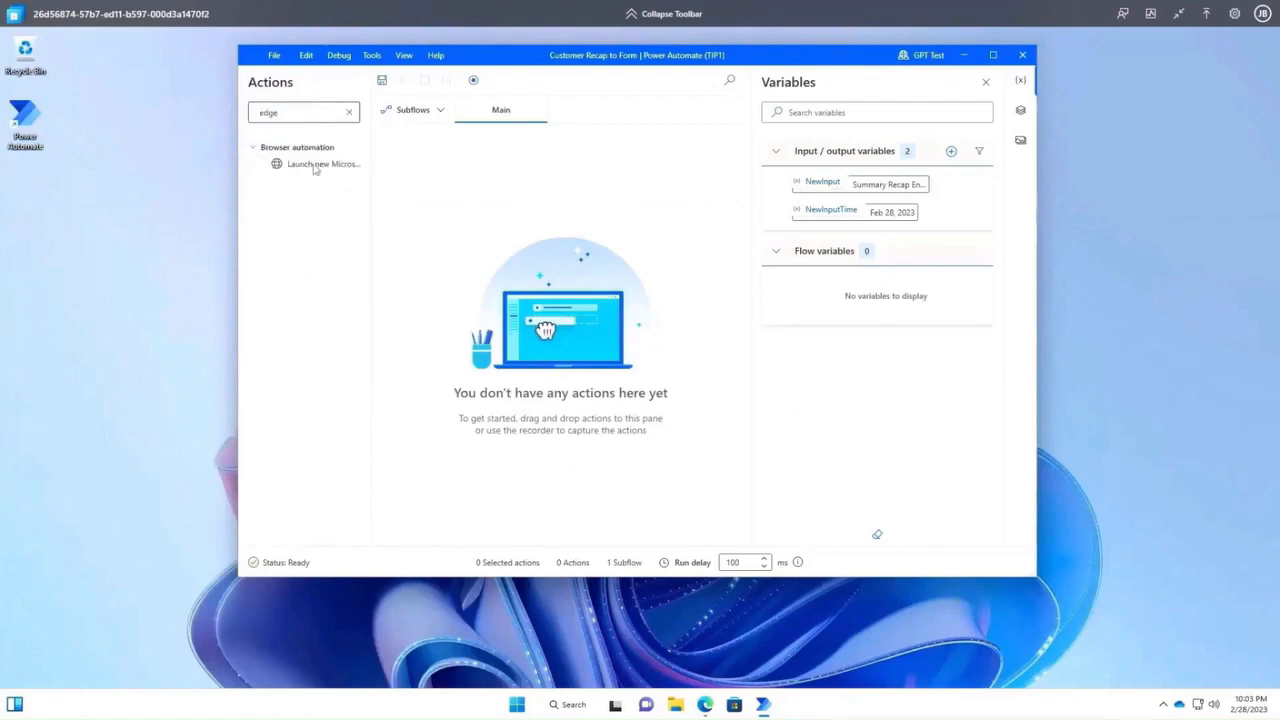
drag(315, 165, 518, 200)
text(https://forms.office.com/r/D6XAQg1UZG)
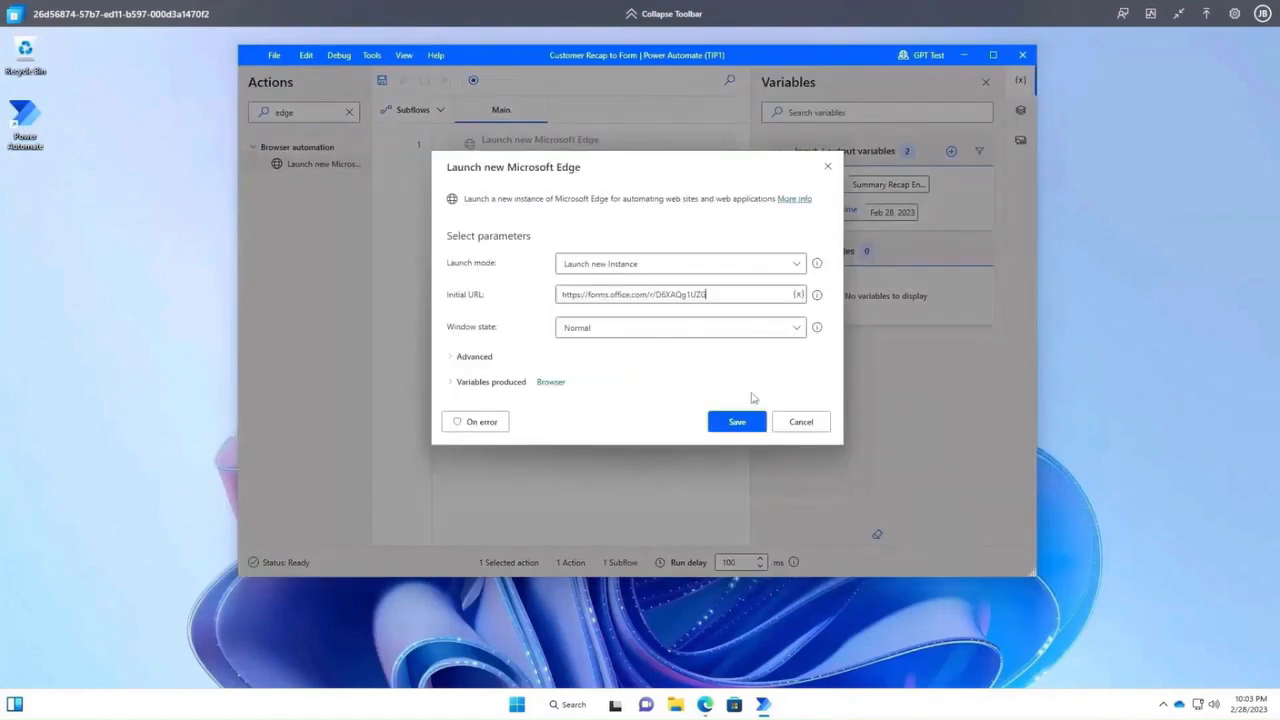
click(737, 422)
Paste the copied form-filling actions below the Edge launch action, and run and save the desktop flow
key(ctrl+v)
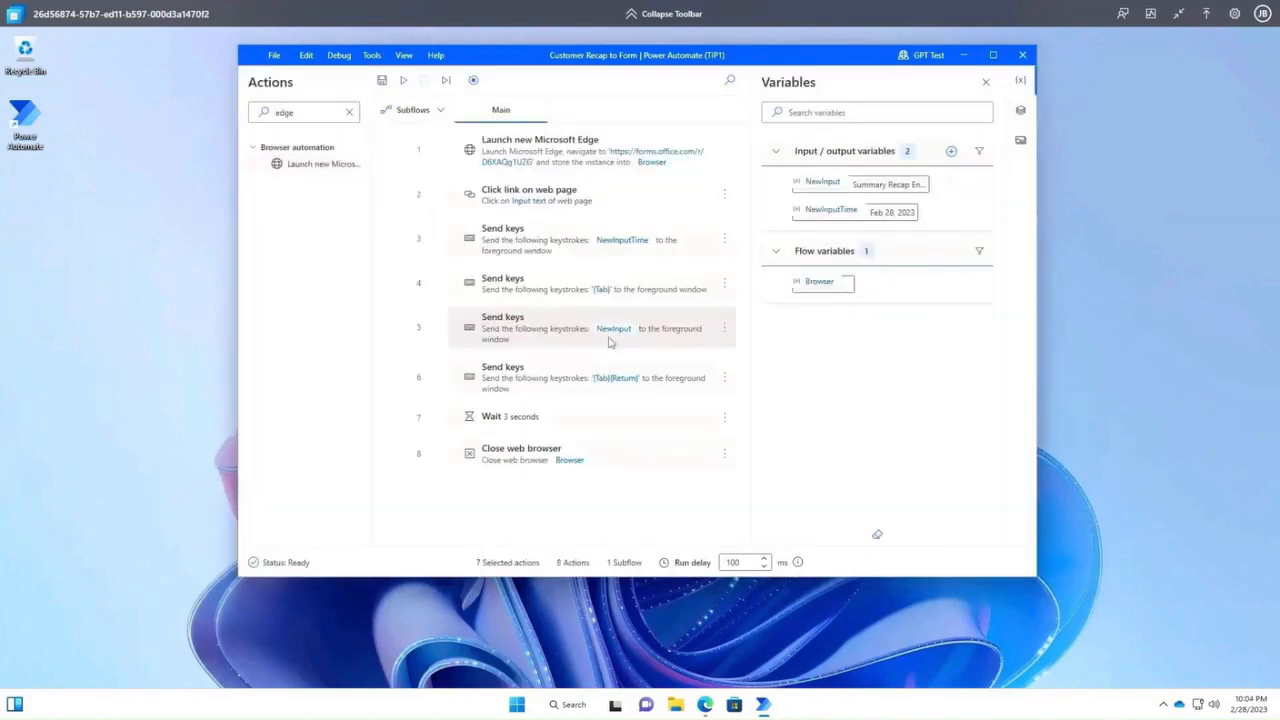
click(402, 80)
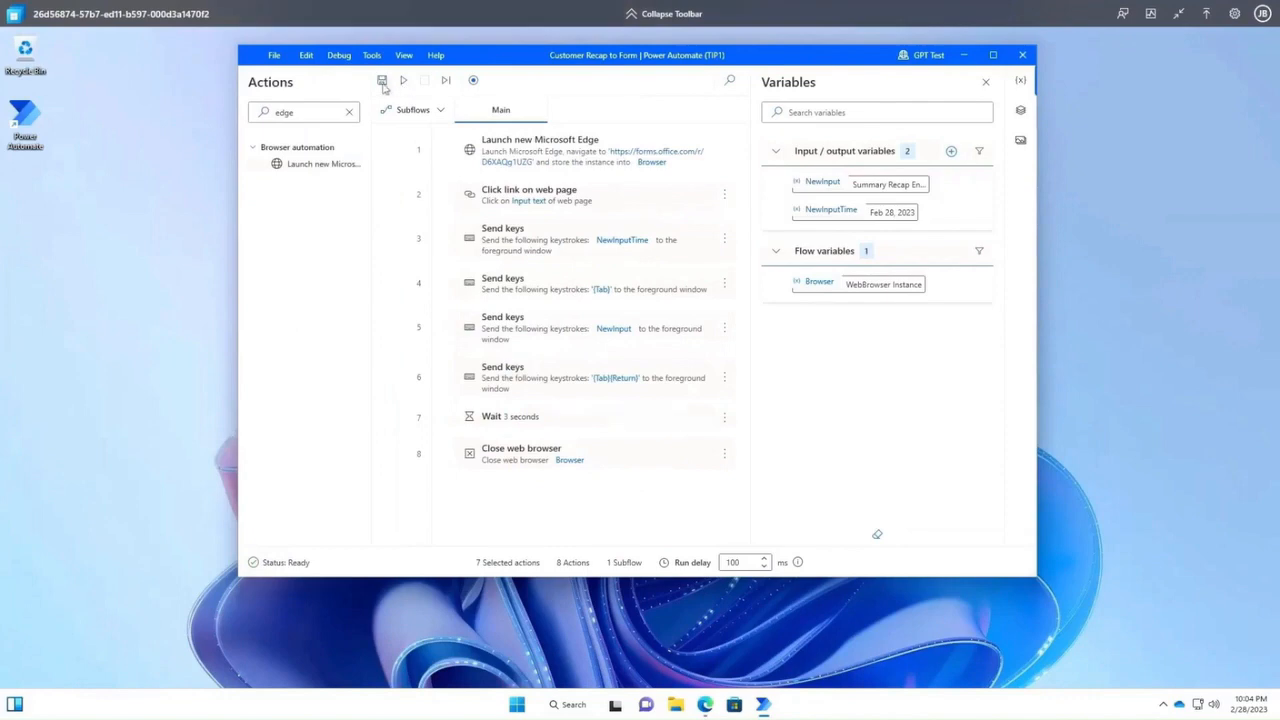
click(382, 82)
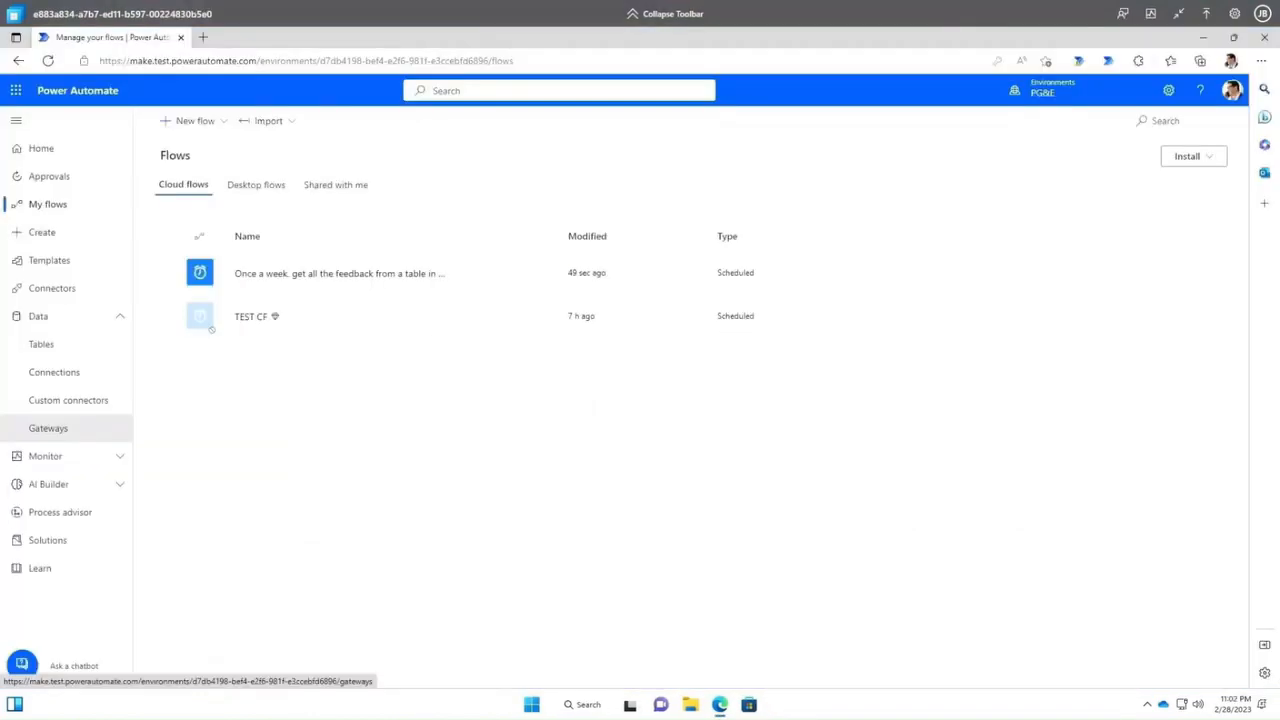
Open the weekly feedback cloud flow and add a Run a flow built with Power Automate for desktop action under If yes
click(492, 276)
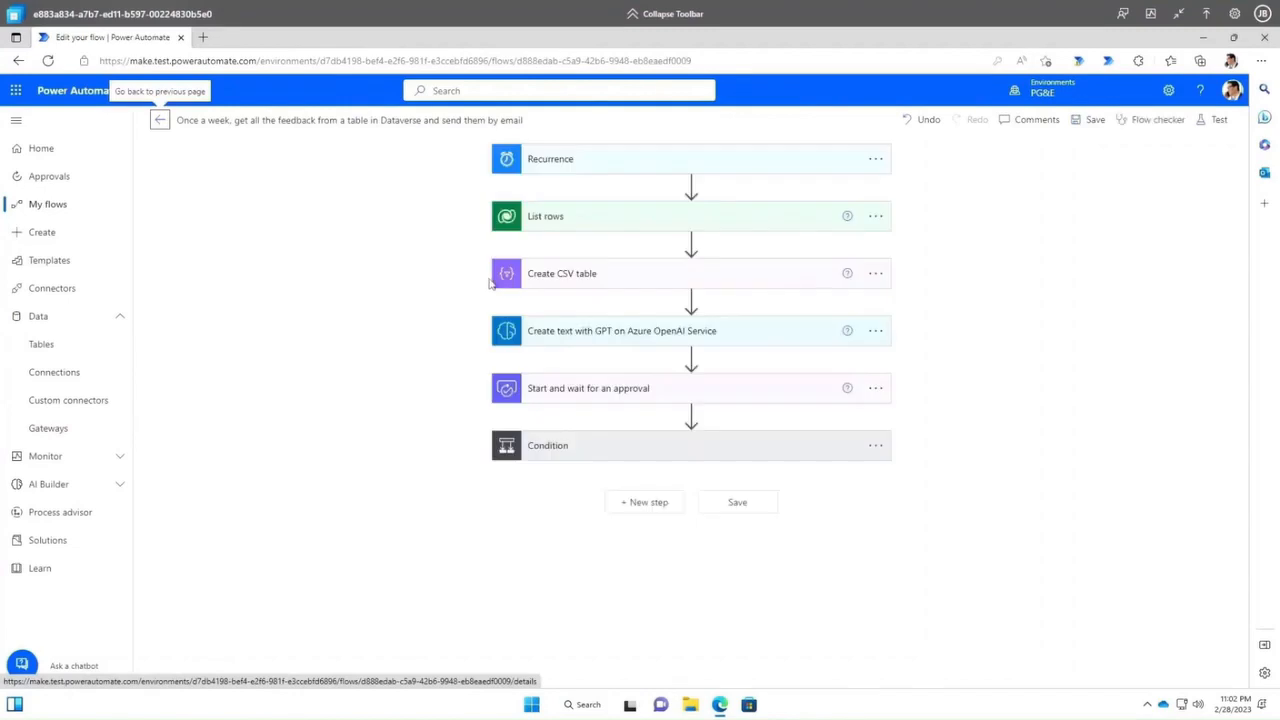
click(574, 449)
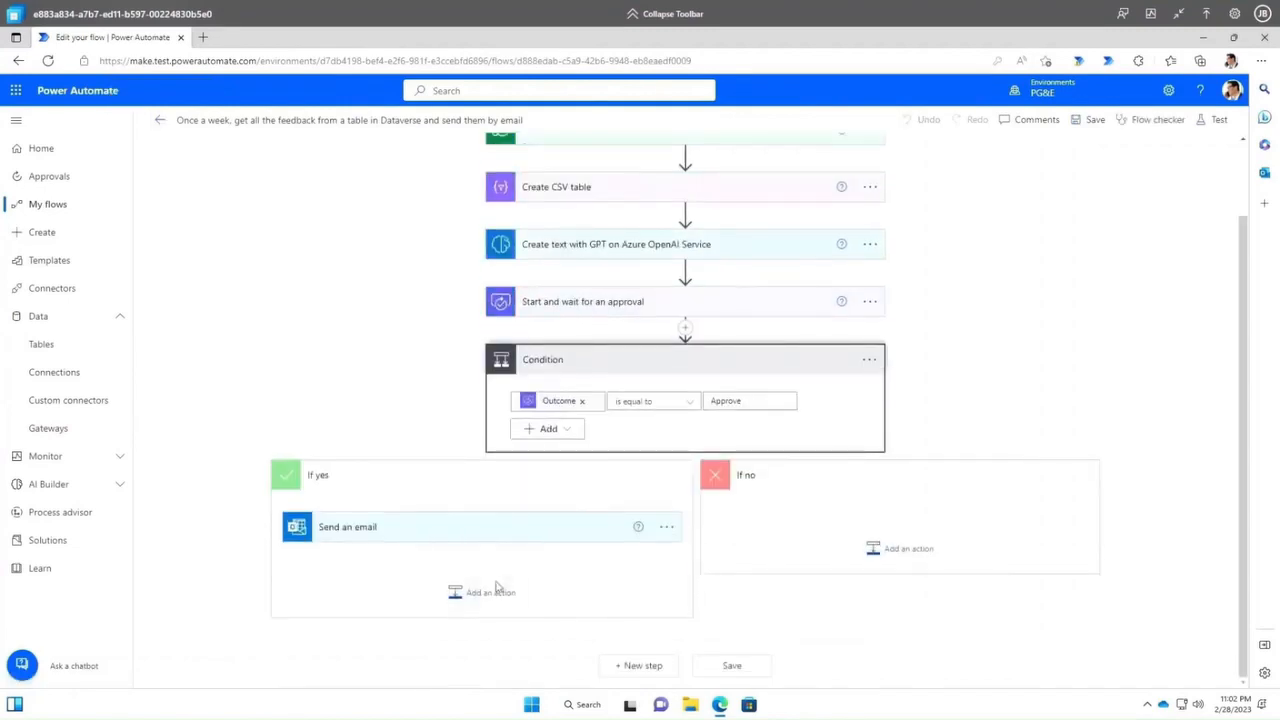
click(488, 592)
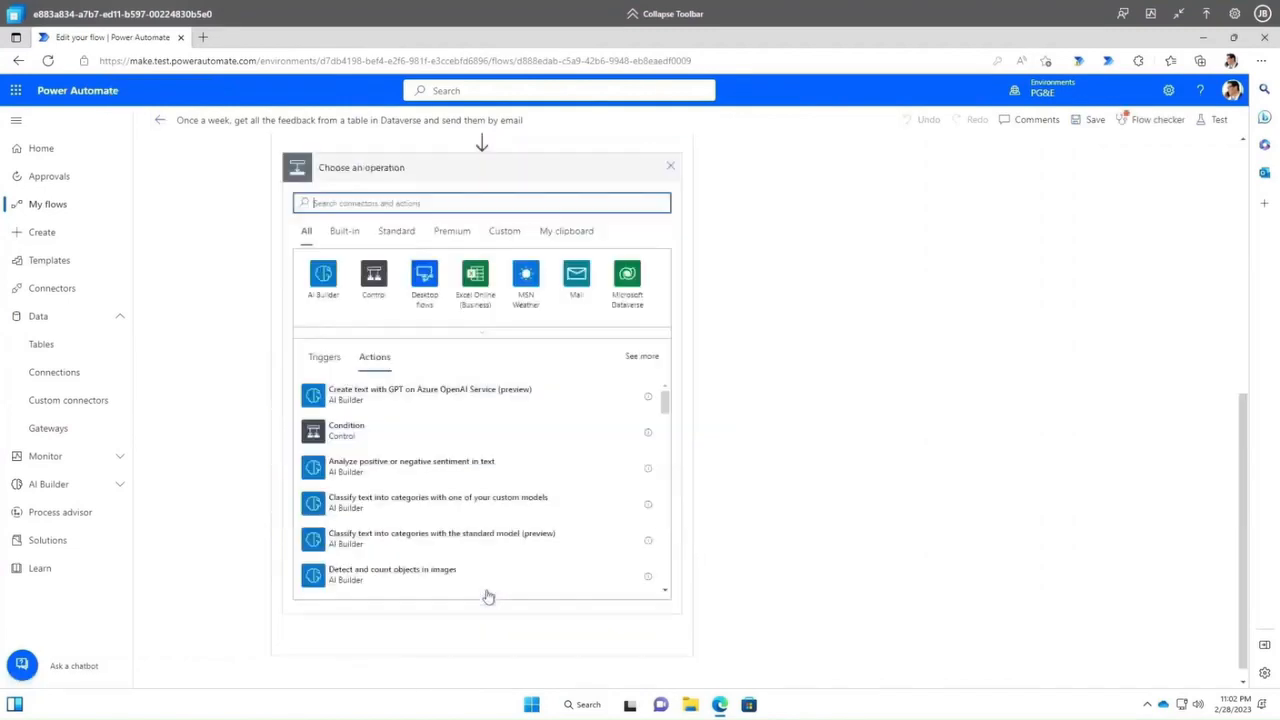
click(428, 262)
click(430, 270)
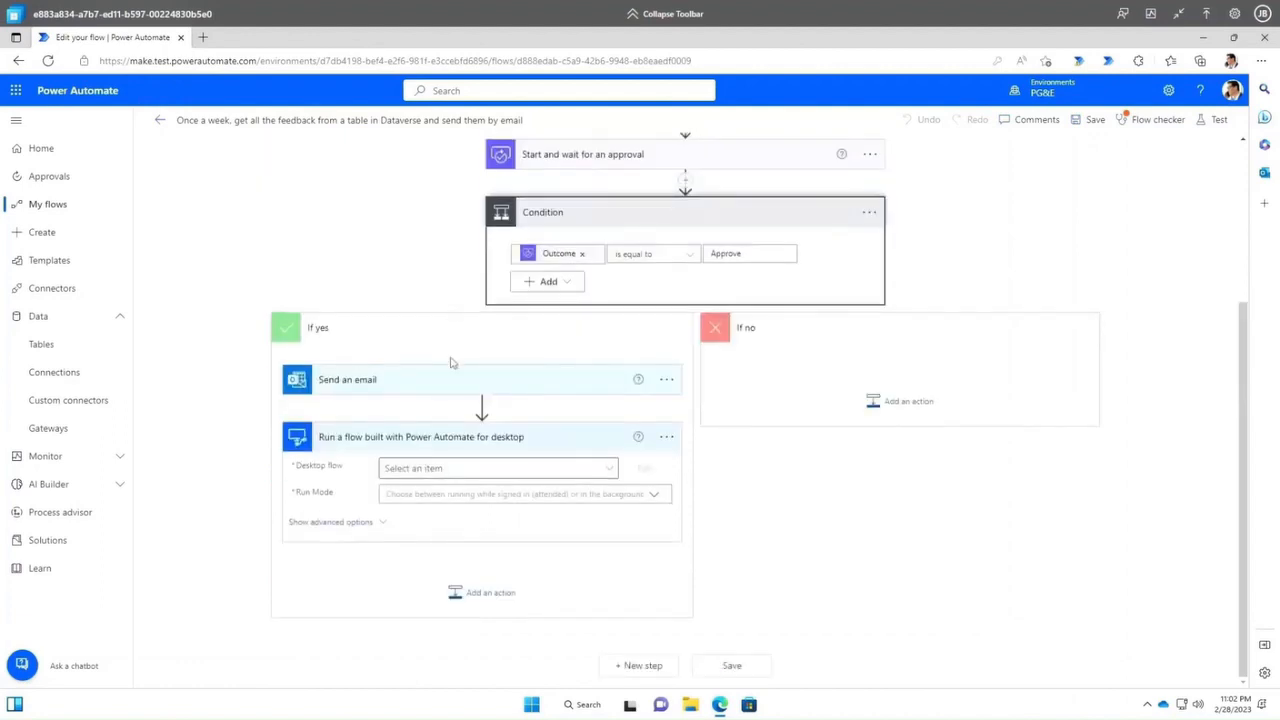
Set the desktop flow to Customer Recap to Form, check its connection, and set the run mode to Attended
click(449, 470)
click(440, 555)
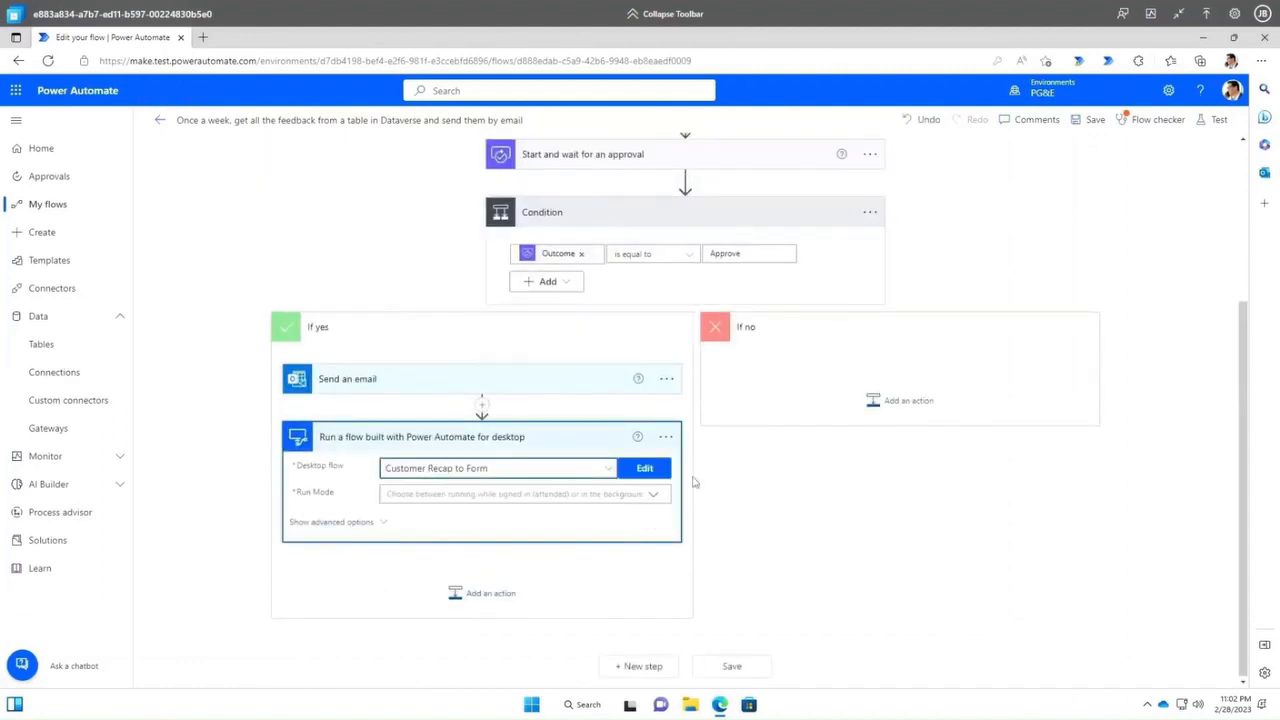
click(666, 436)
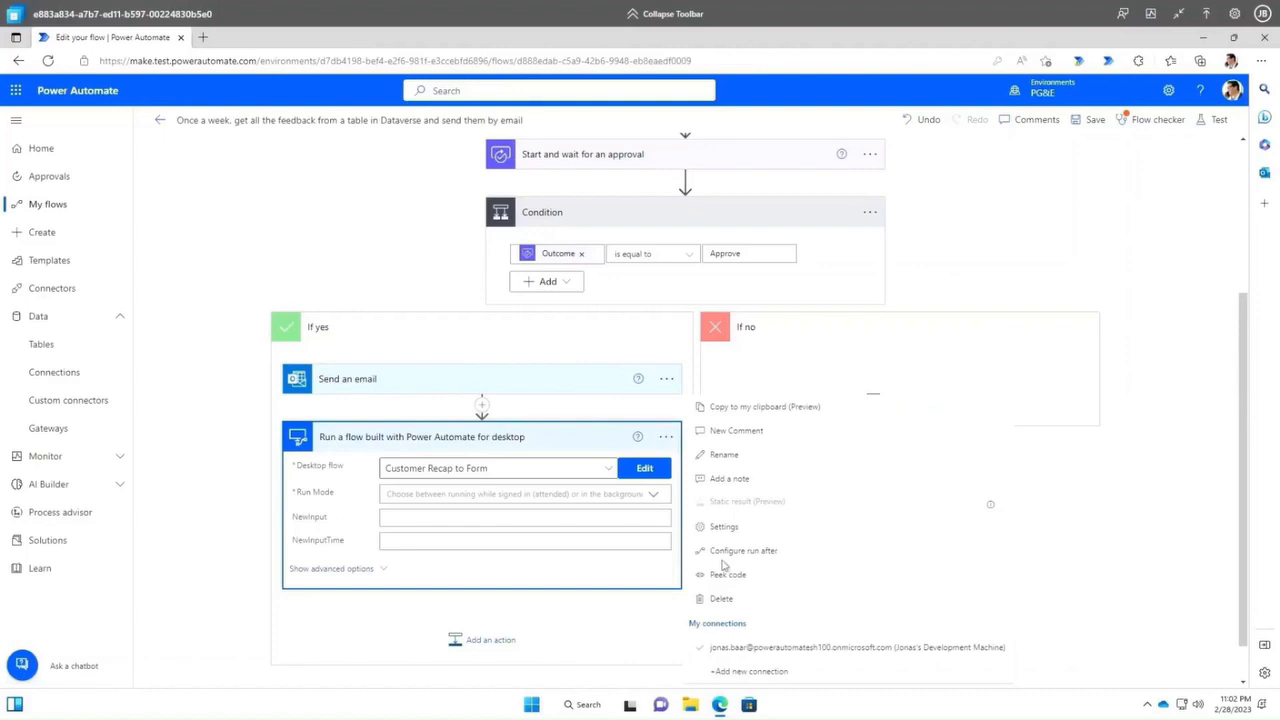
click(655, 494)
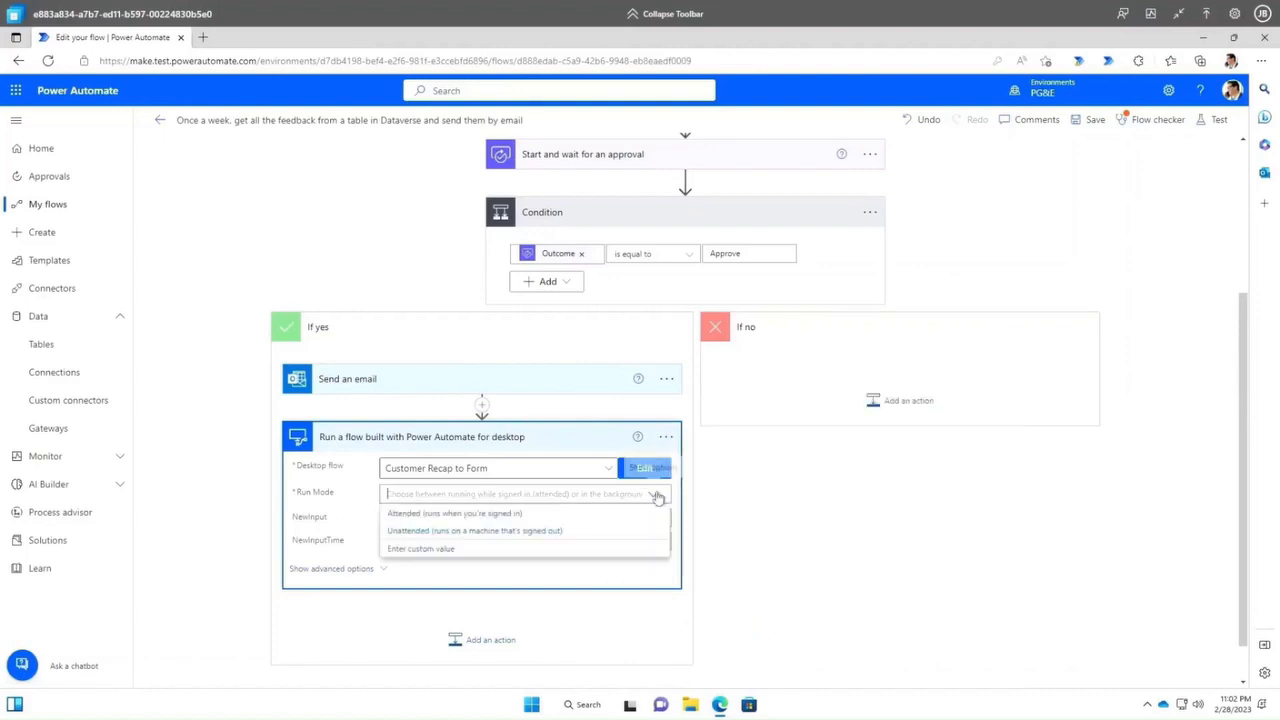
click(525, 514)
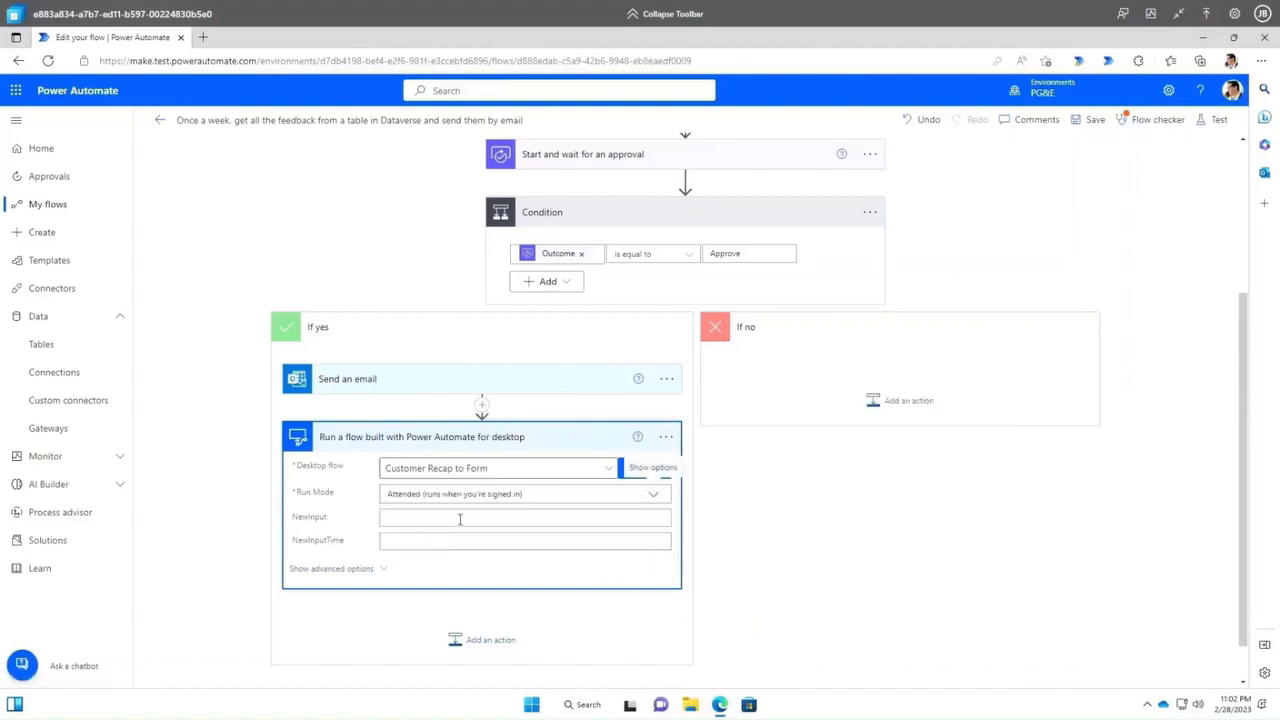
Set NewInput to the GPT-generated Text and NewInputTime to the approval's Completion date, and save the cloud flow
click(460, 519)
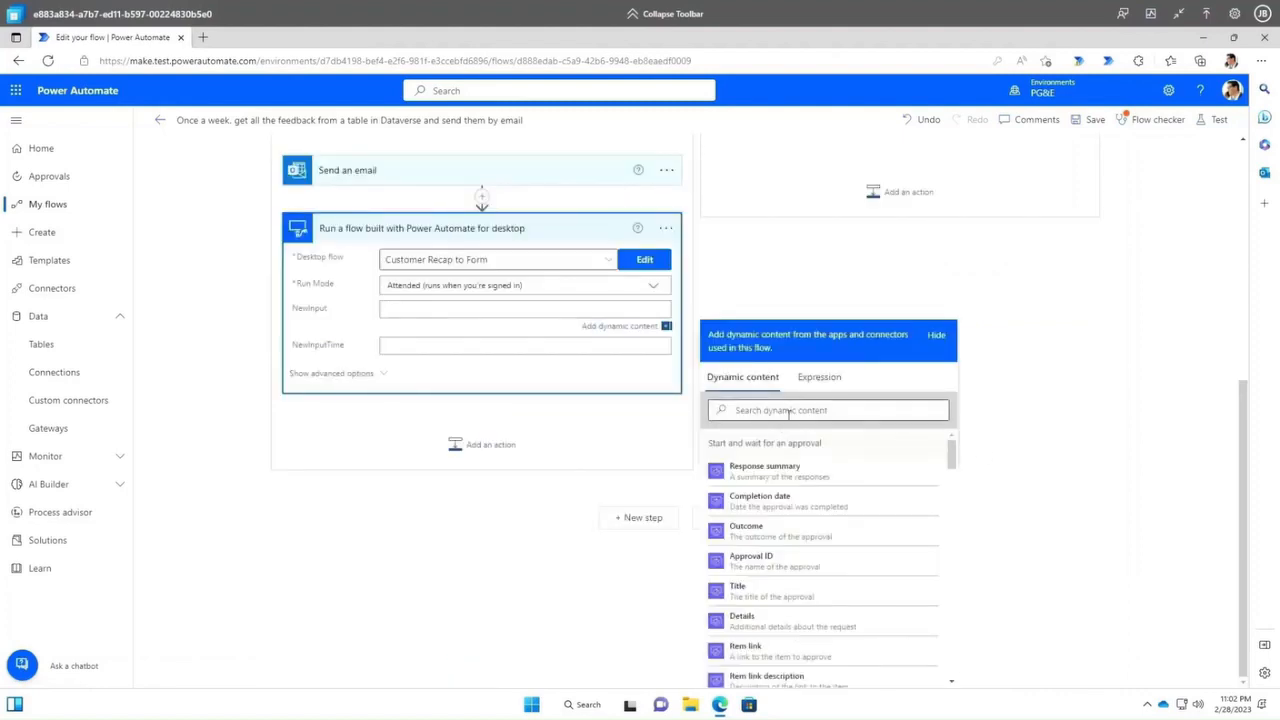
scroll(839, 540, down, 5)
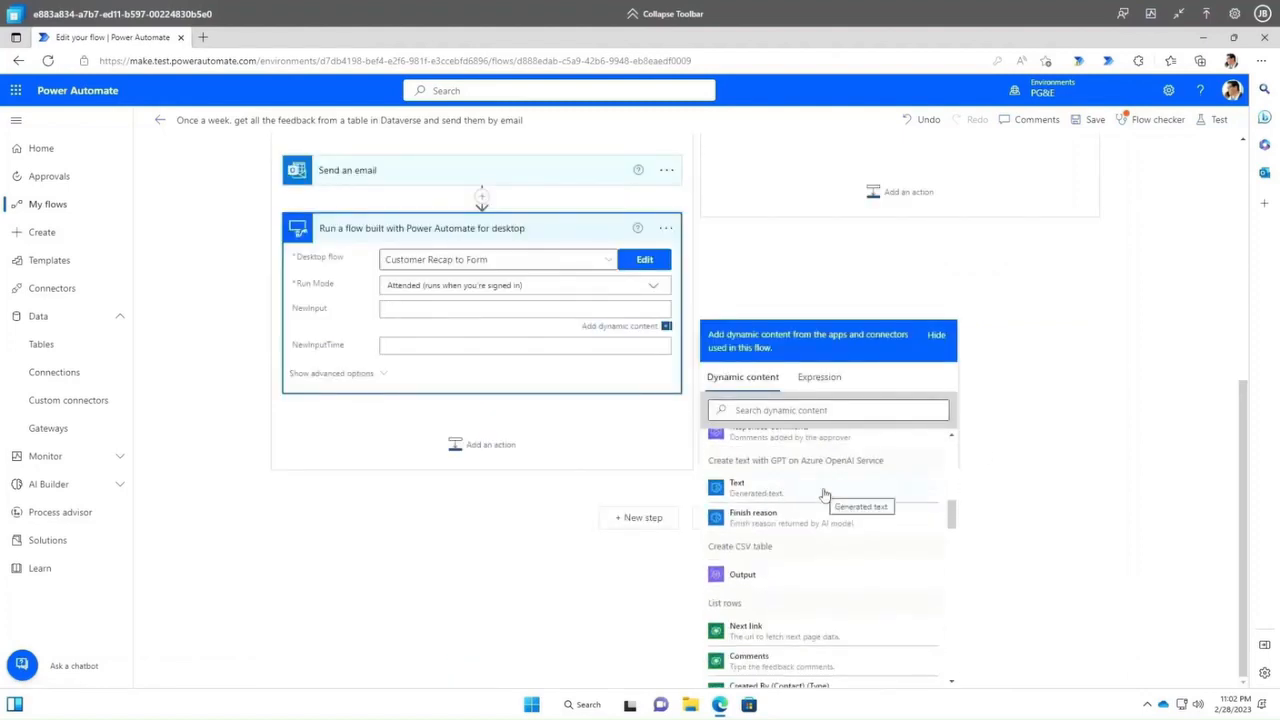
click(772, 492)
click(782, 448)
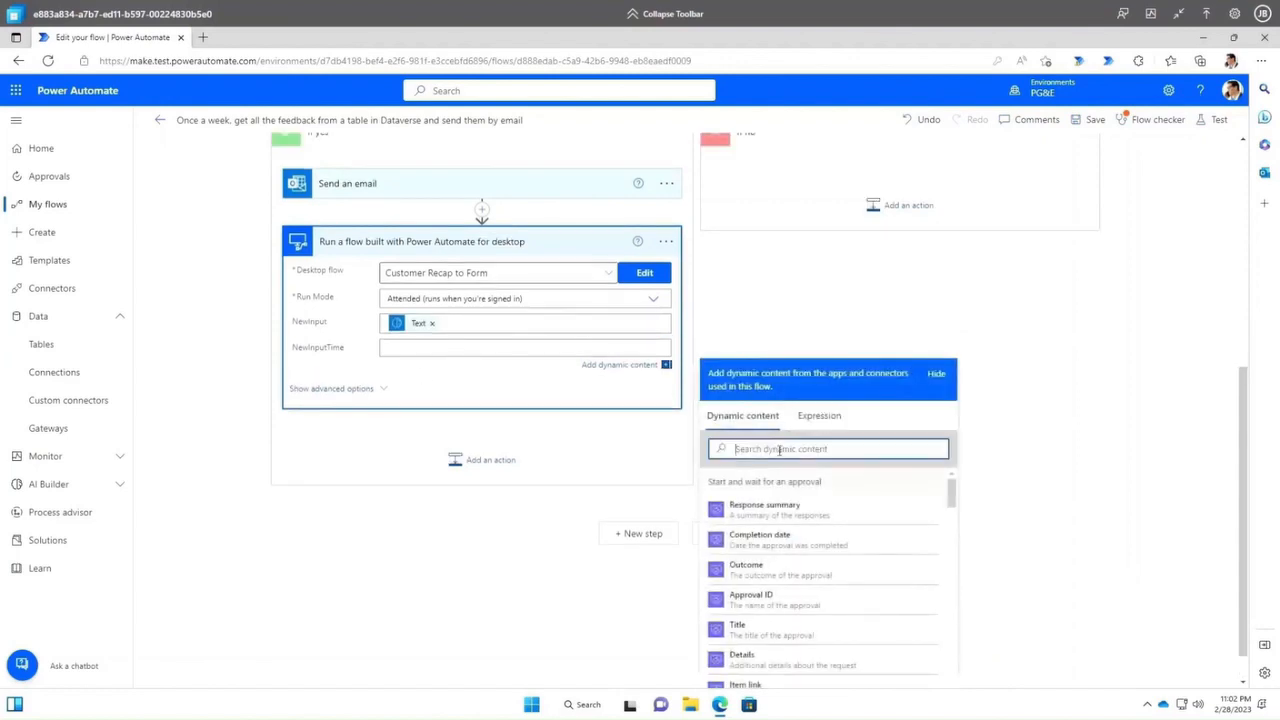
text(Date)
click(850, 518)
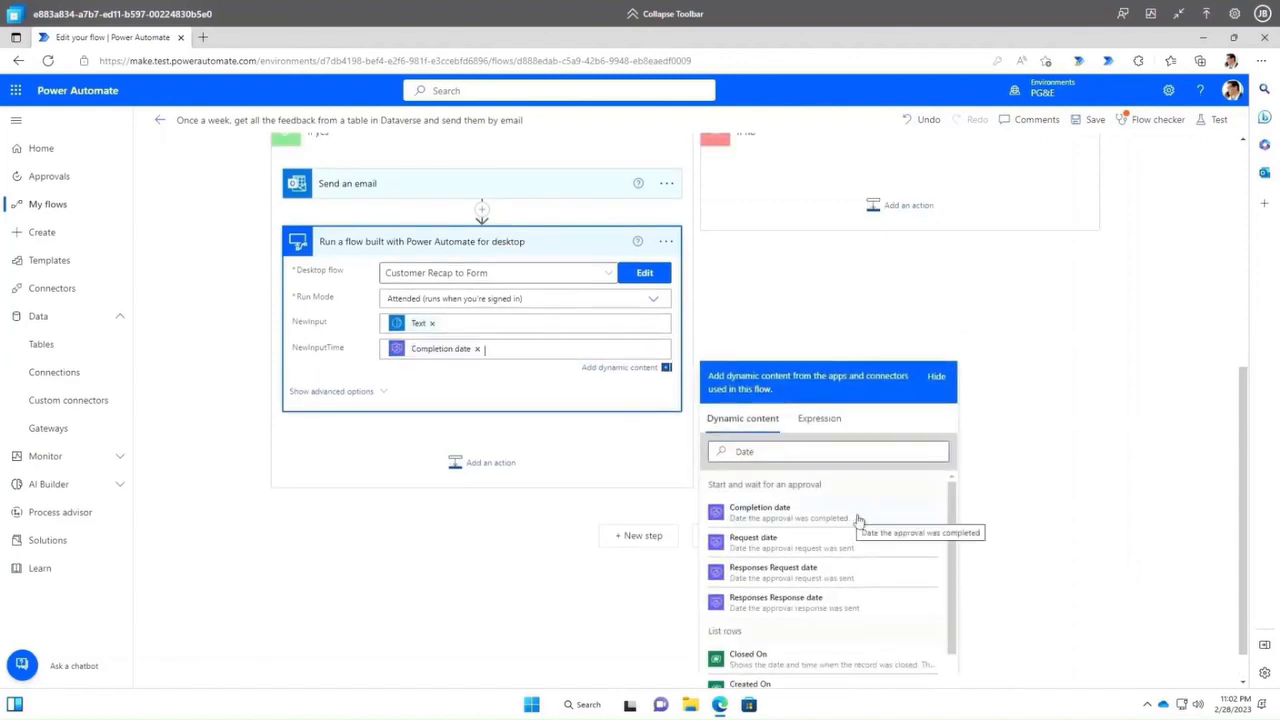
click(612, 447)
click(732, 663)
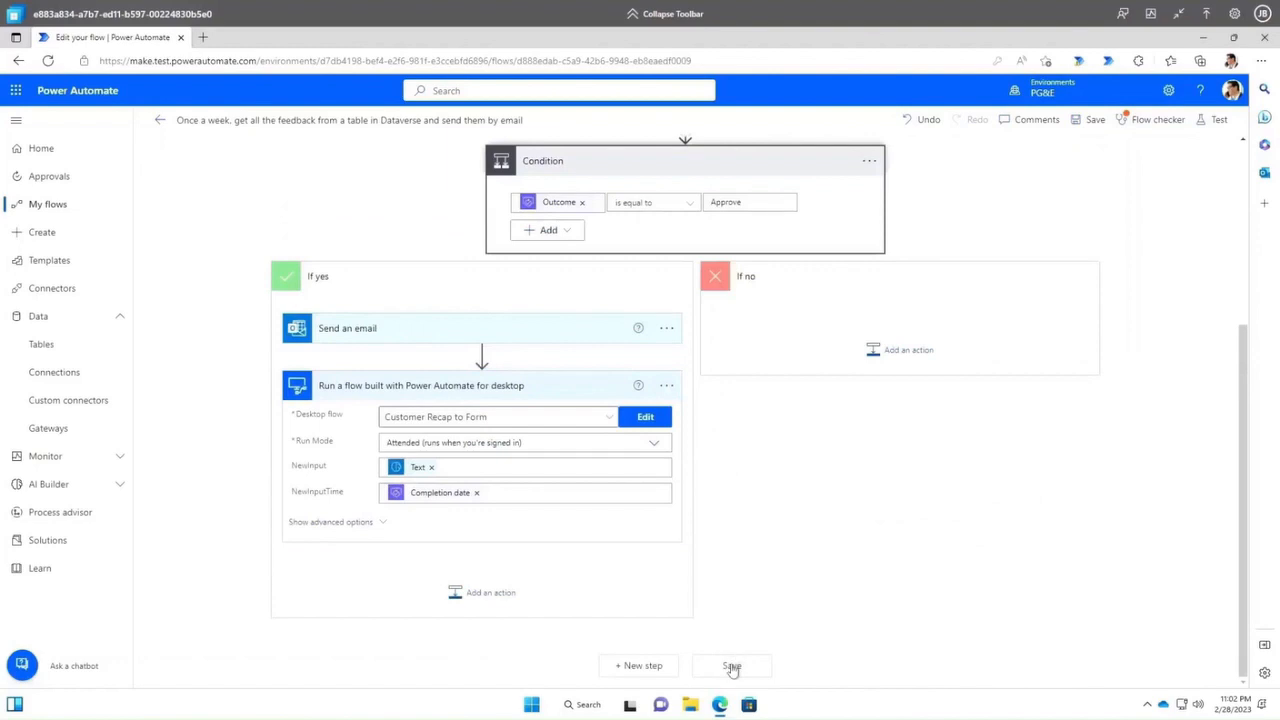